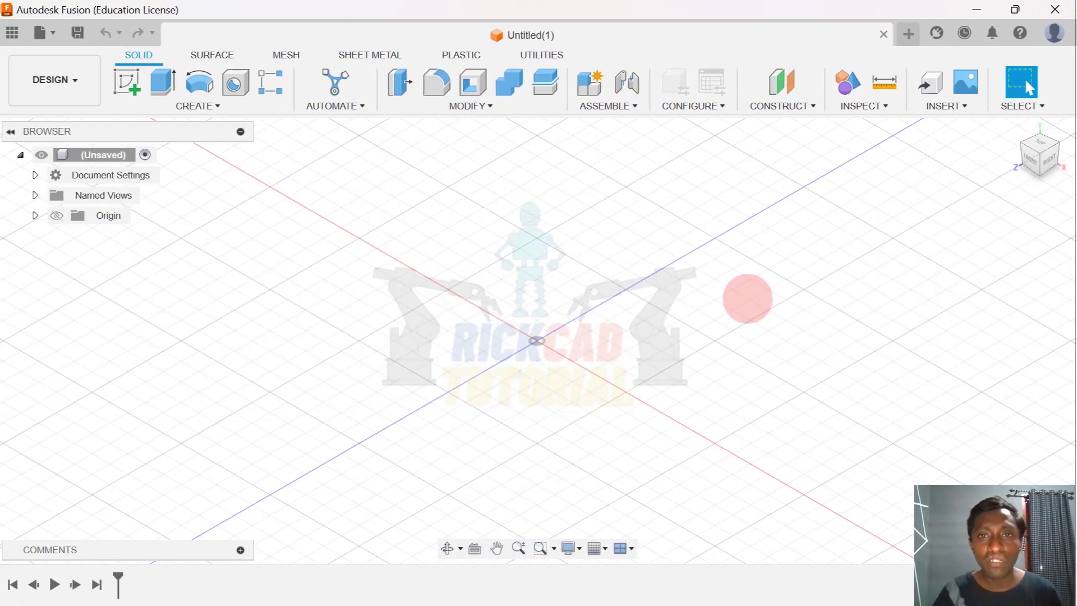
pyautogui.scroll(1, 610, 297)
pyautogui.scroll(-1, 610, 298)
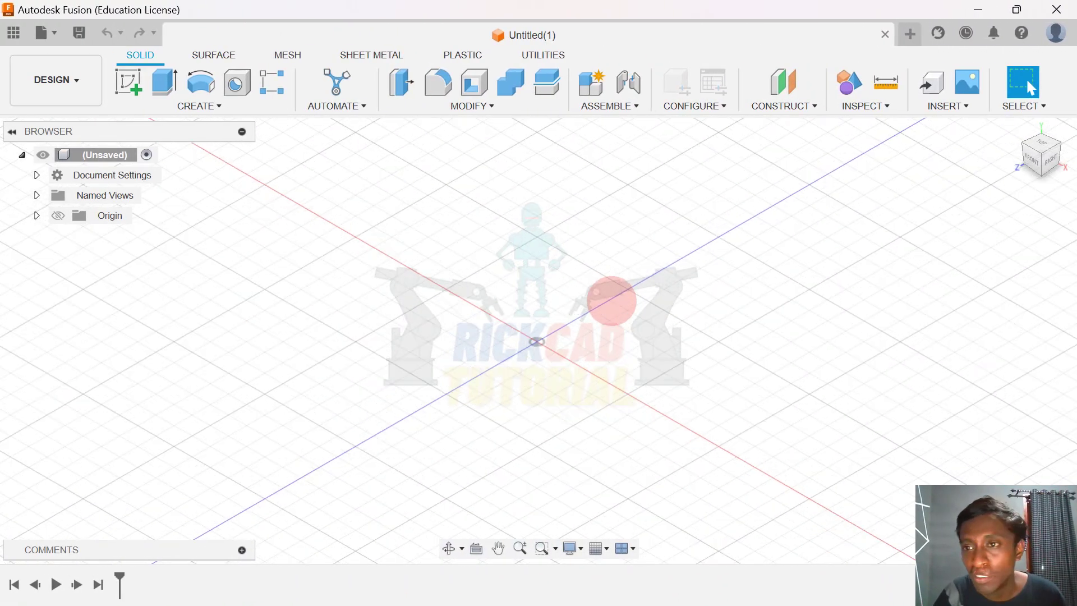
pyautogui.moveTo(1014, 132)
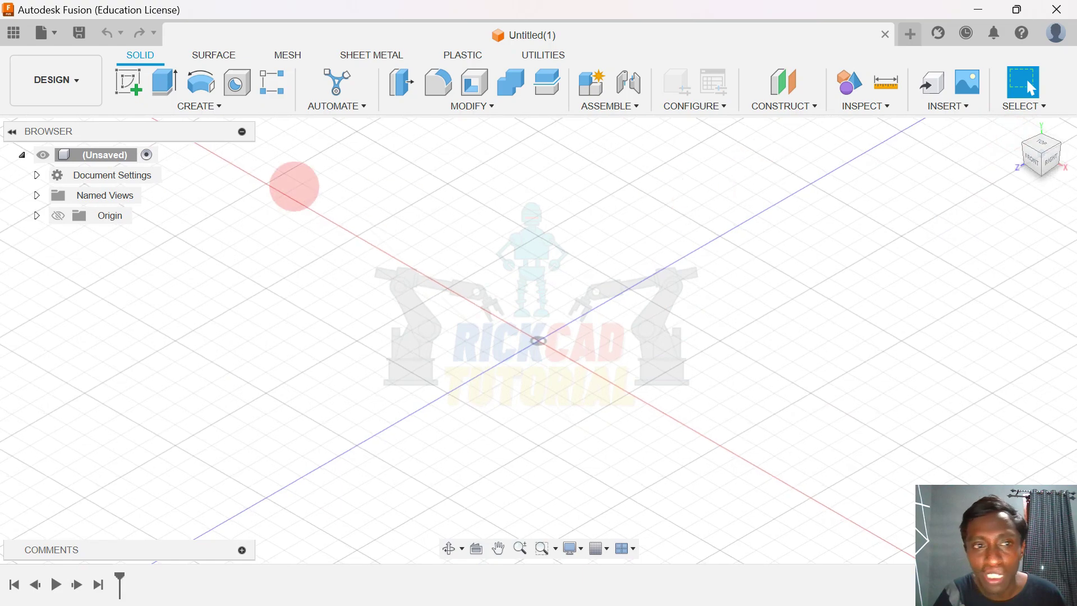
# Start a sketch on the horizontal origin plane and draw a 100 mm diameter circle centred on the origin.
pyautogui.click(212, 105)
pyautogui.click(182, 141)
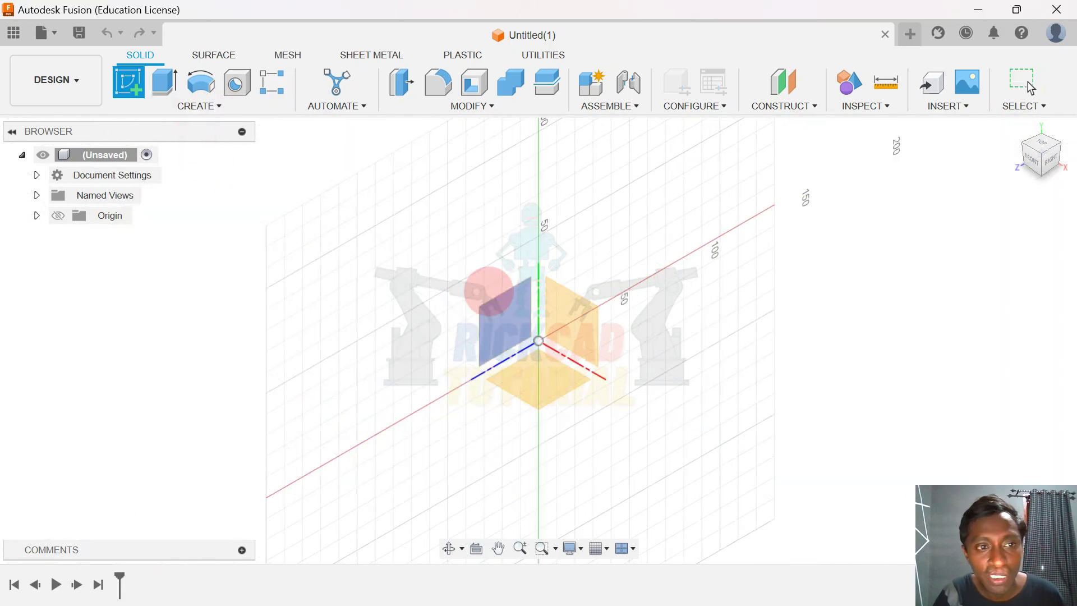
pyautogui.click(537, 359)
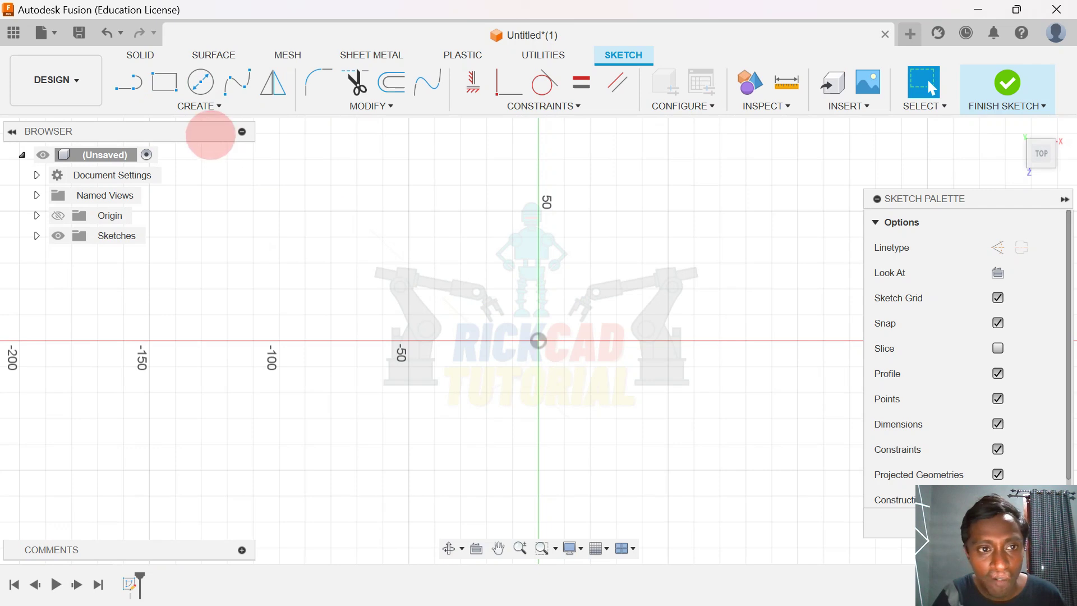
pyautogui.click(201, 83)
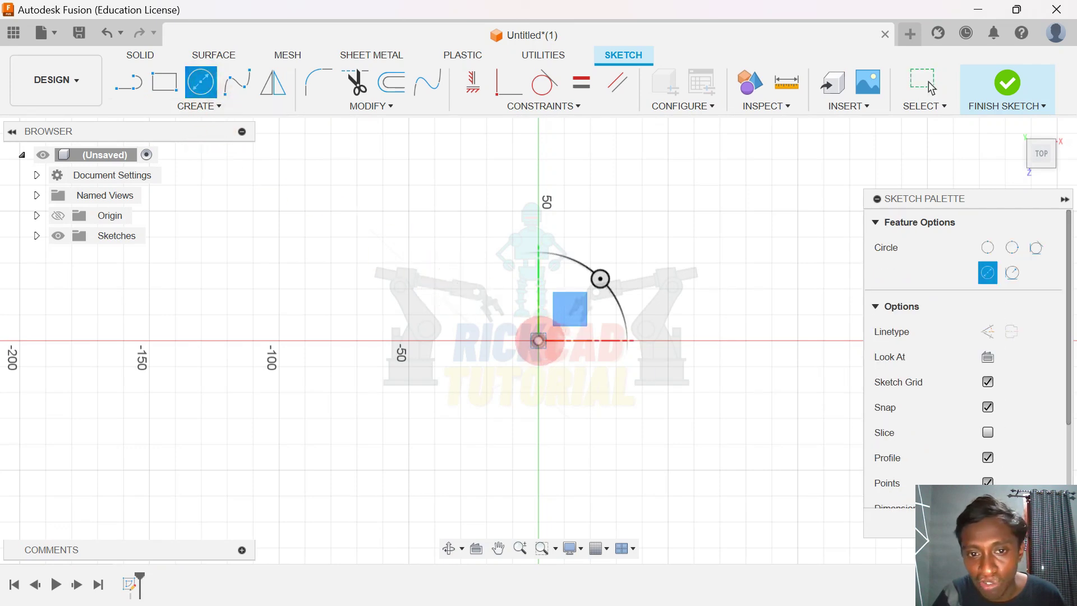
pyautogui.click(538, 341)
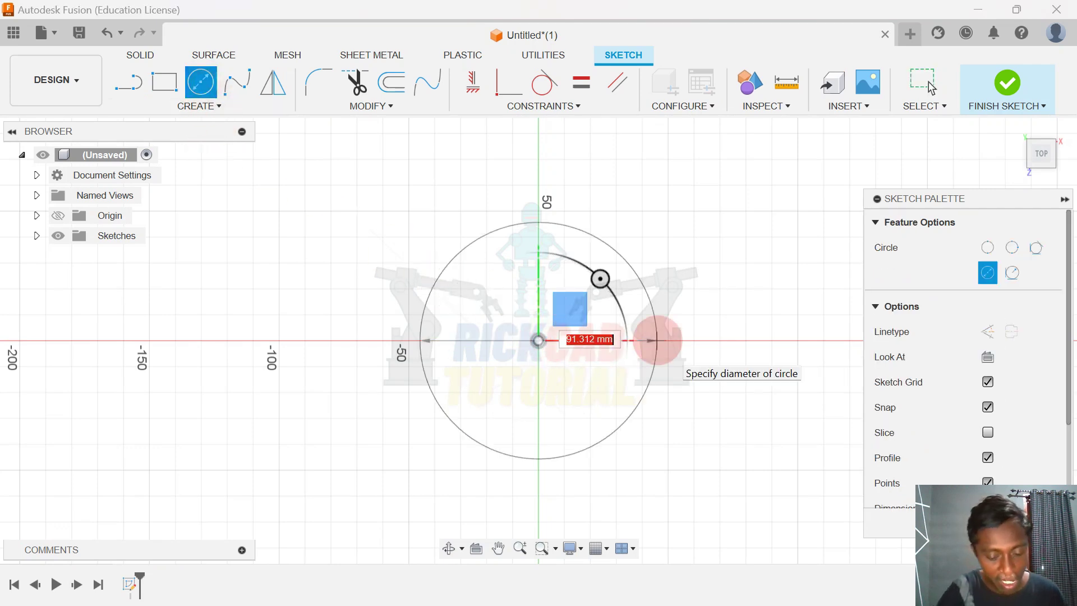
pyautogui.write('100')
pyautogui.press('Tab')
pyautogui.press('Return')
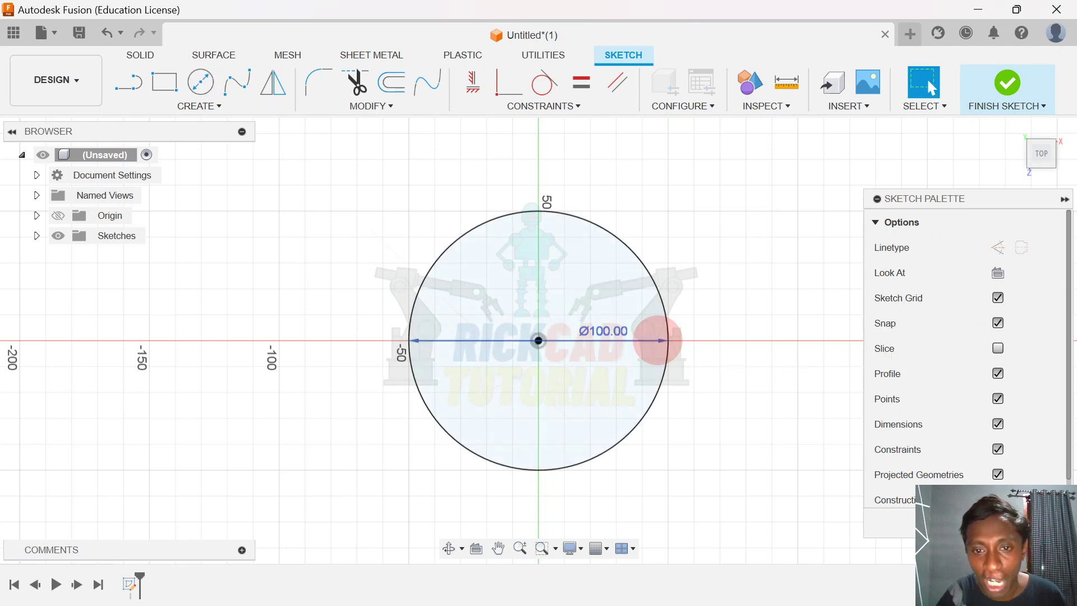
# Add a concentric 40 mm diameter circle at the origin and finish the sketch.
pyautogui.click(201, 82)
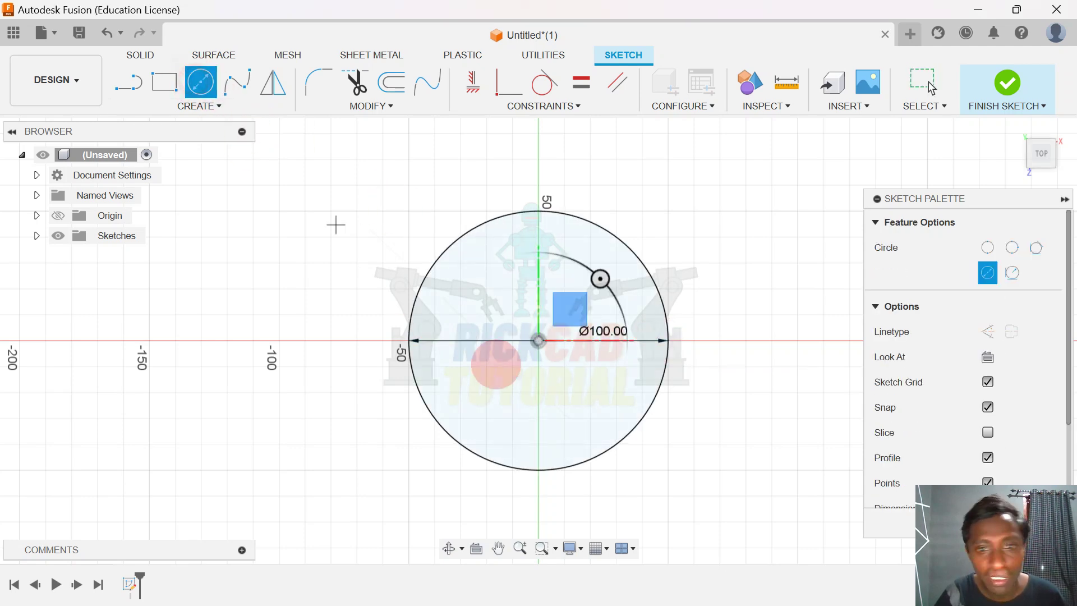
pyautogui.click(538, 340)
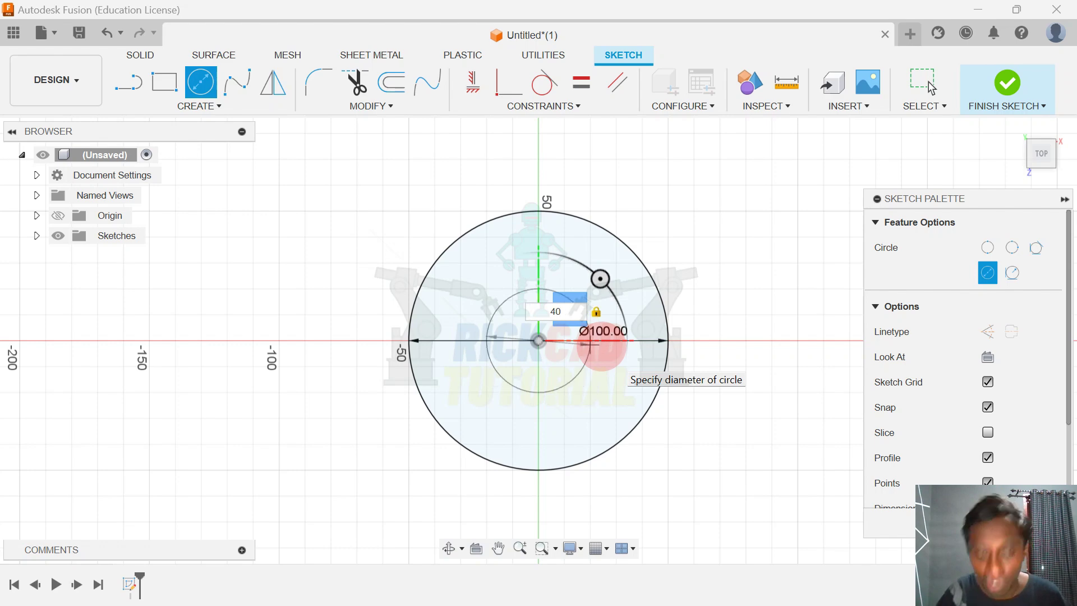
pyautogui.press('Return')
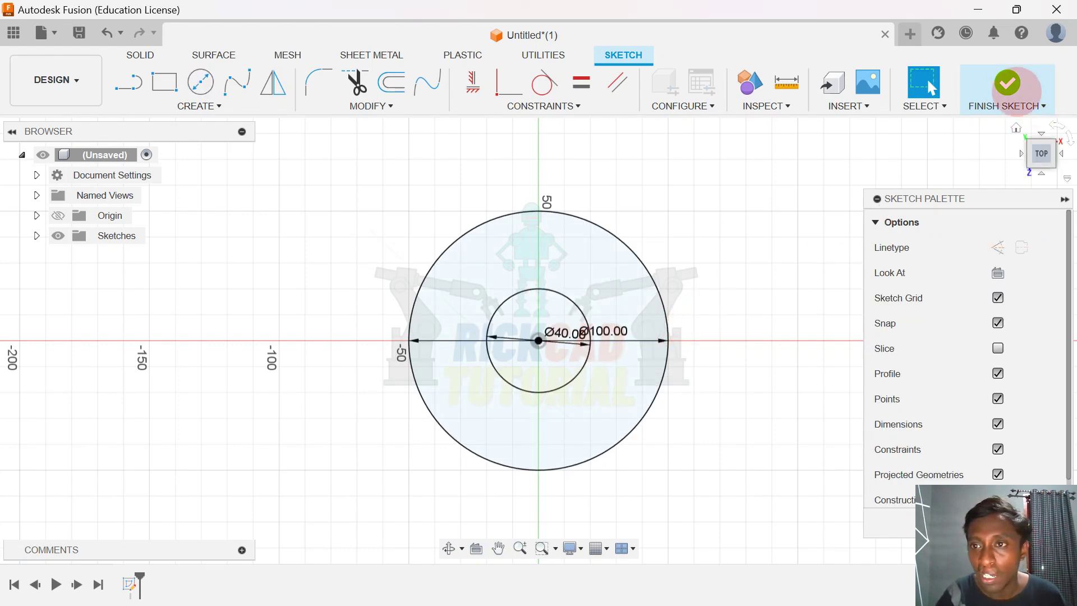
pyautogui.click(1007, 85)
pyautogui.click(1016, 126)
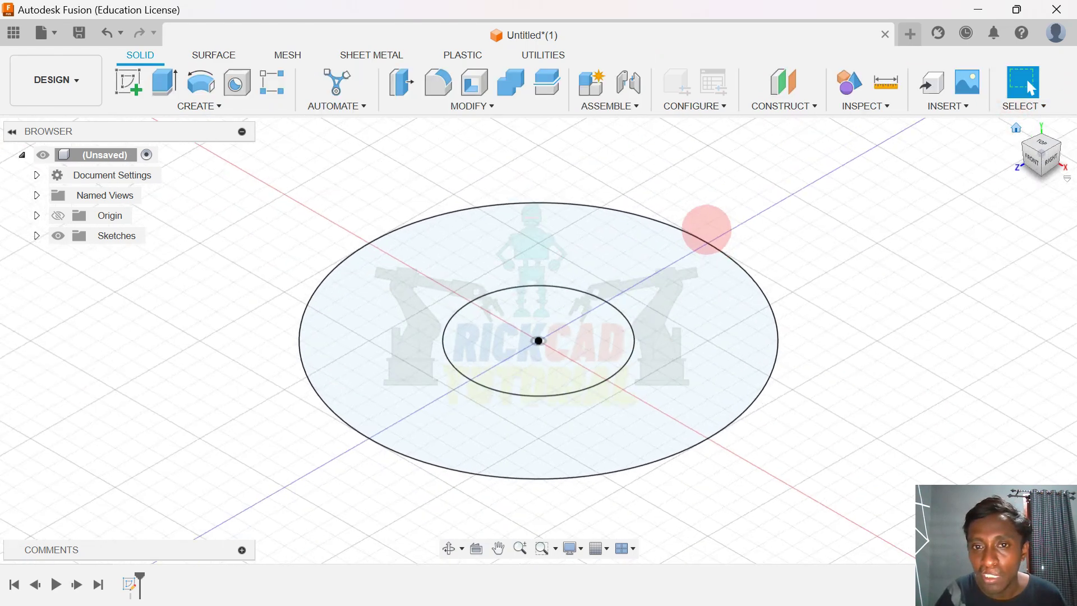
# Extrude both the ring and the inner circle profile by -10 mm as a new body.
pyautogui.click(696, 301)
pyautogui.press('e')
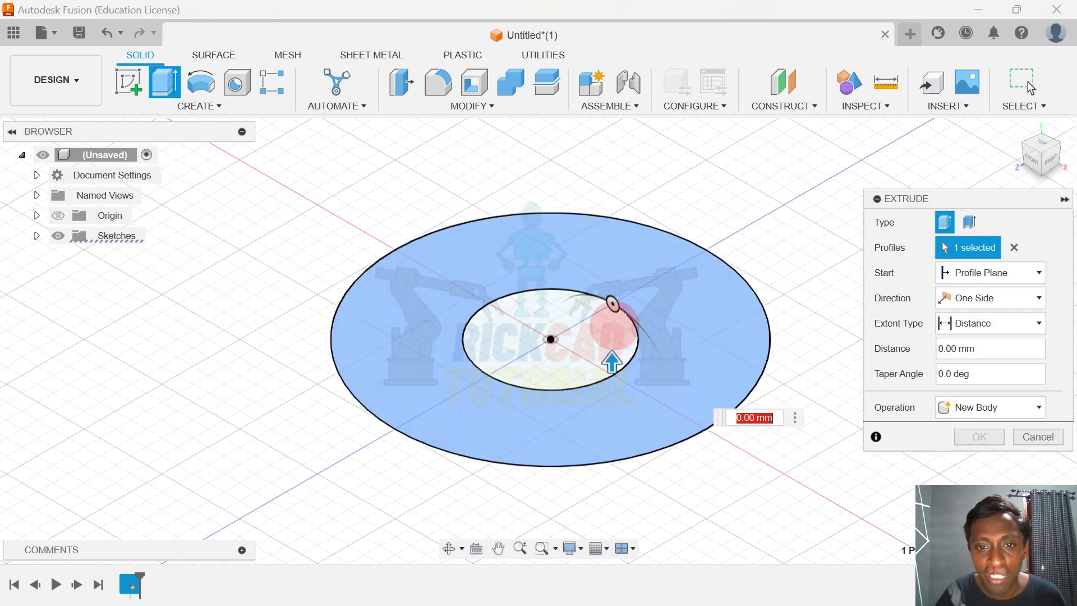
pyautogui.click(569, 335)
pyautogui.moveTo(549, 327); pyautogui.dragTo(550, 387)
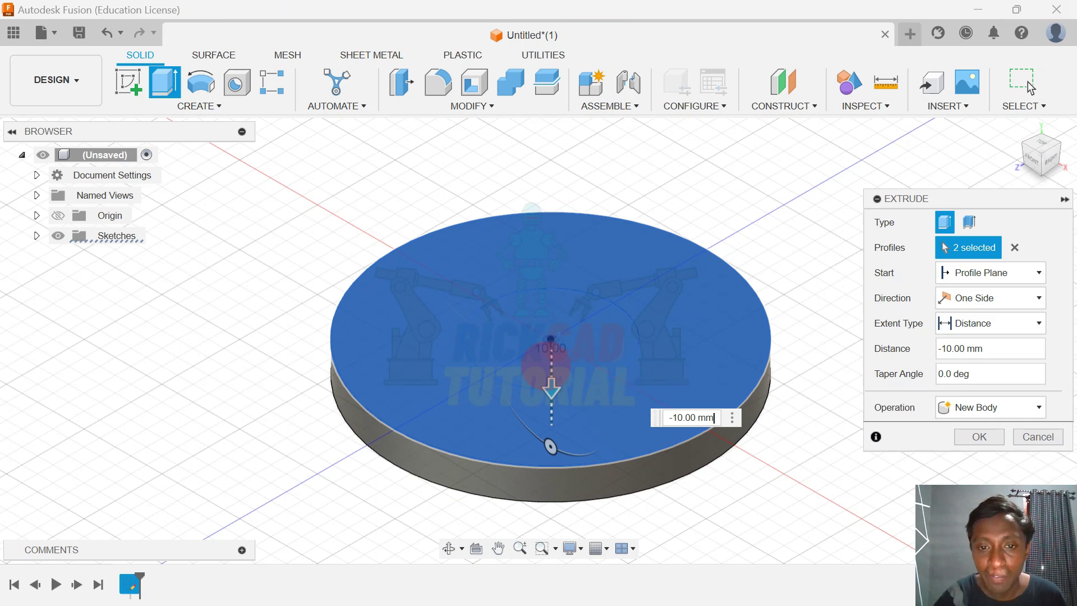
pyautogui.press('Return')
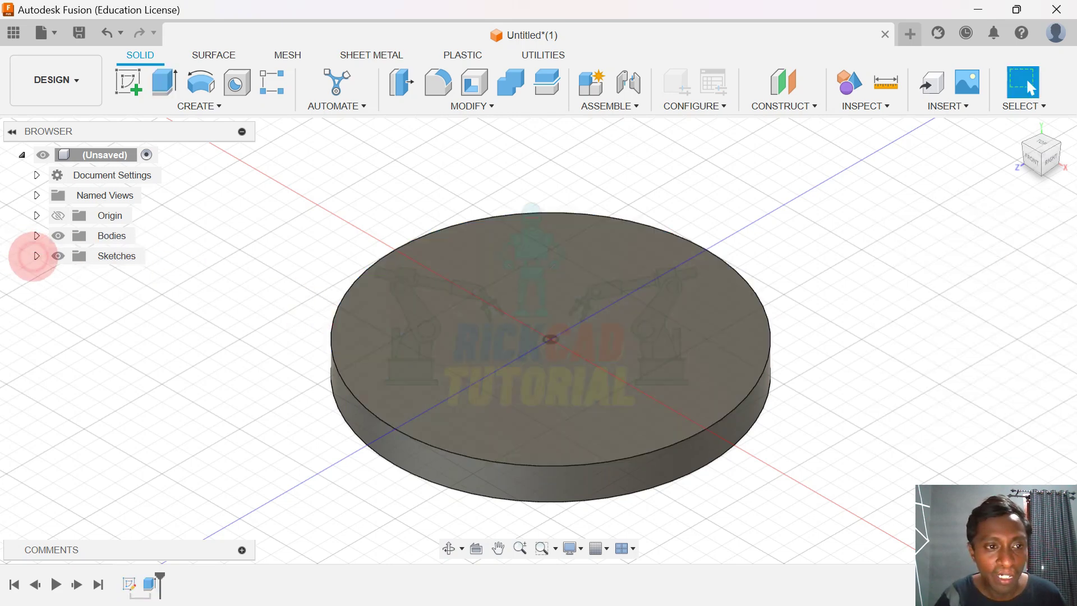
# Show Sketch1 again and extrude its inner 40 mm circle 30 mm upward, joined to the disc.
pyautogui.click(37, 255)
pyautogui.click(73, 276)
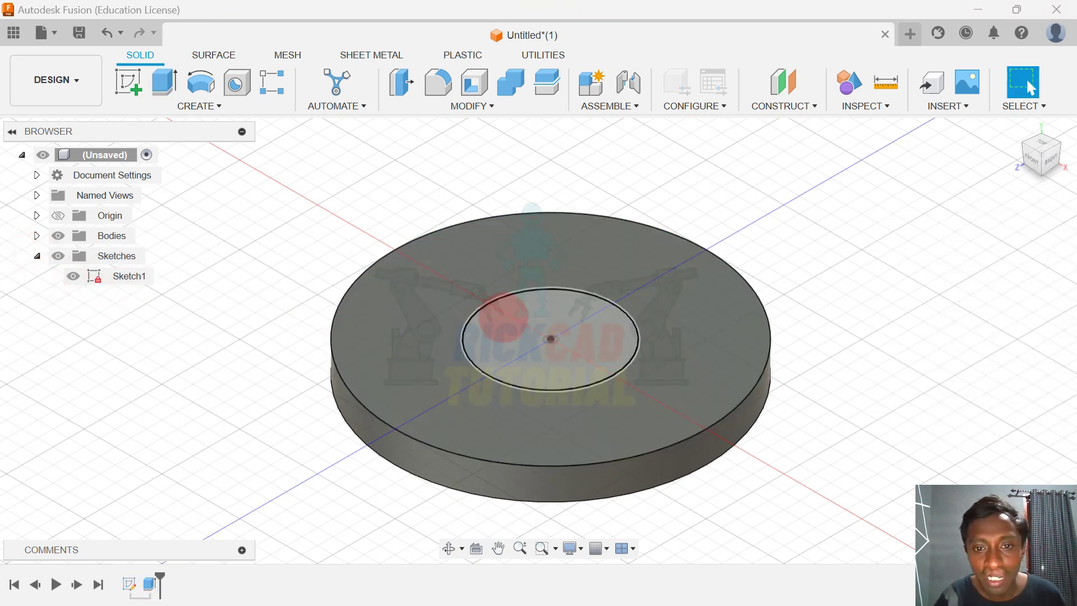
pyautogui.click(503, 317)
pyautogui.press('e')
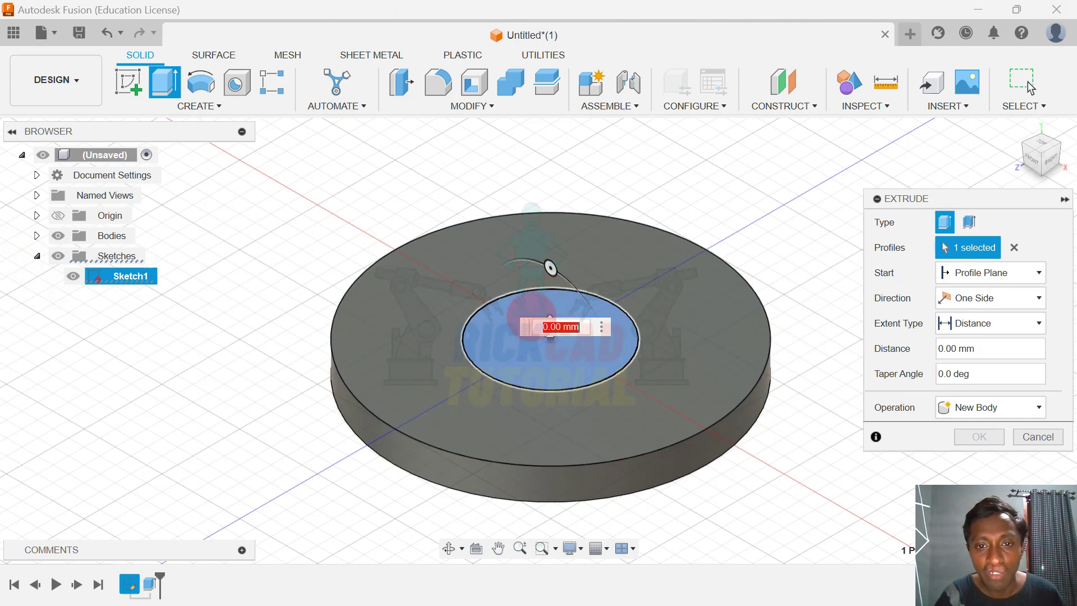
pyautogui.moveTo(550, 324); pyautogui.dragTo(550, 220)
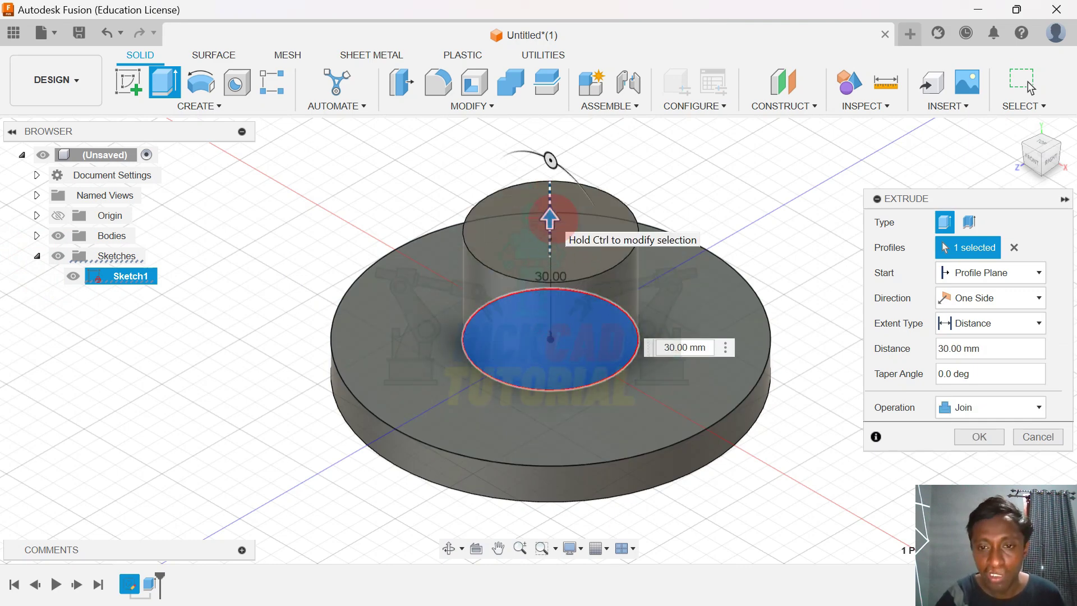
pyautogui.press('Return')
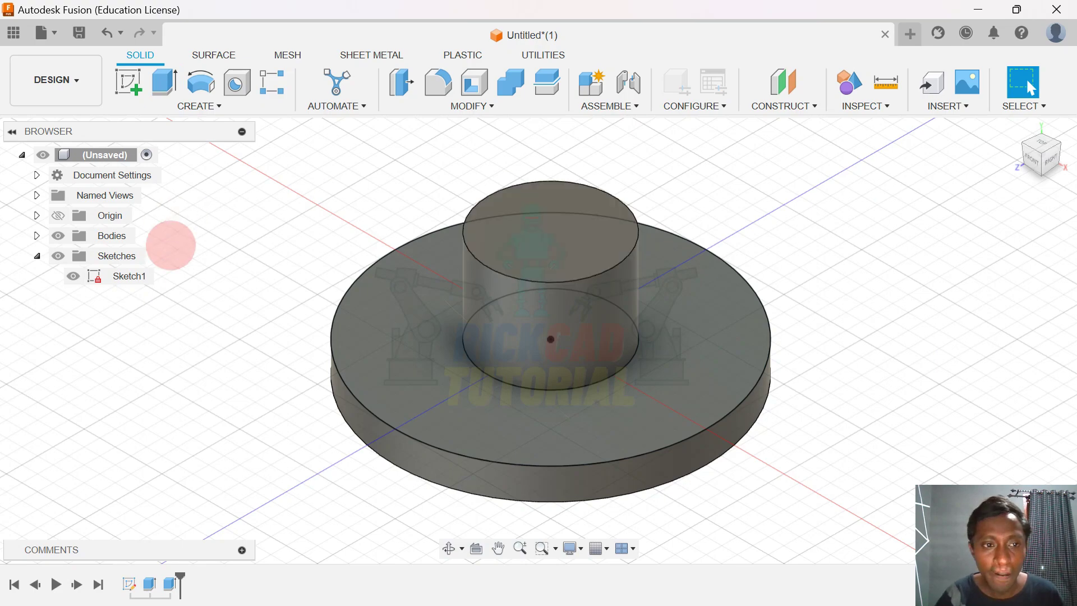
pyautogui.click(37, 255)
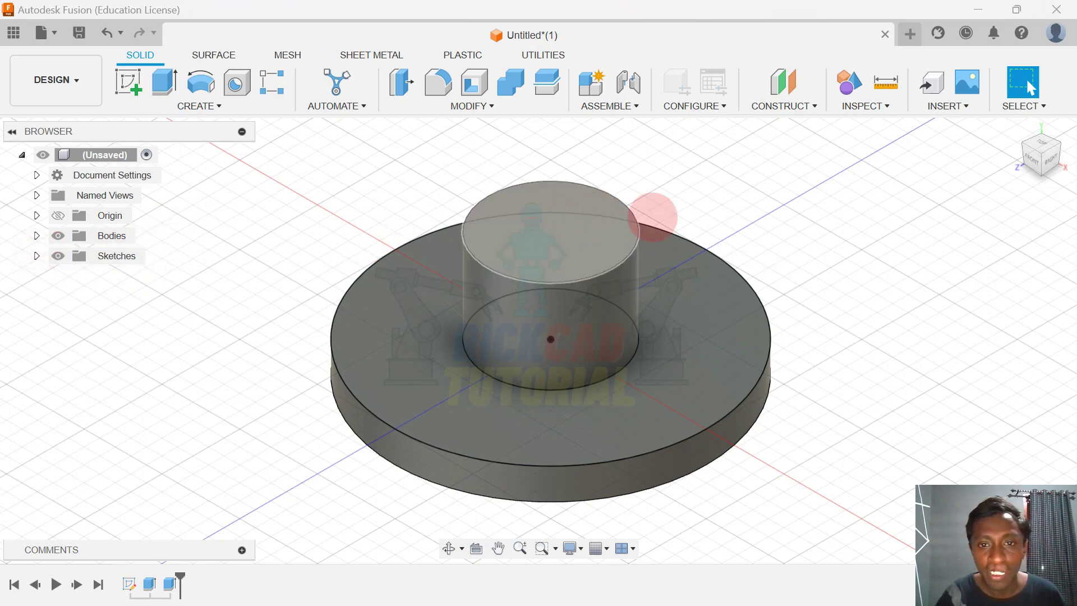
# Sketch a 30 mm diameter circle centred on the top face of the cylindrical boss and finish the sketch.
pyautogui.keyDown('shift'); pyautogui.moveTo(654, 221); pyautogui.dragTo(534, 241, button='middle'); pyautogui.keyUp('shift')
pyautogui.click(537, 240)
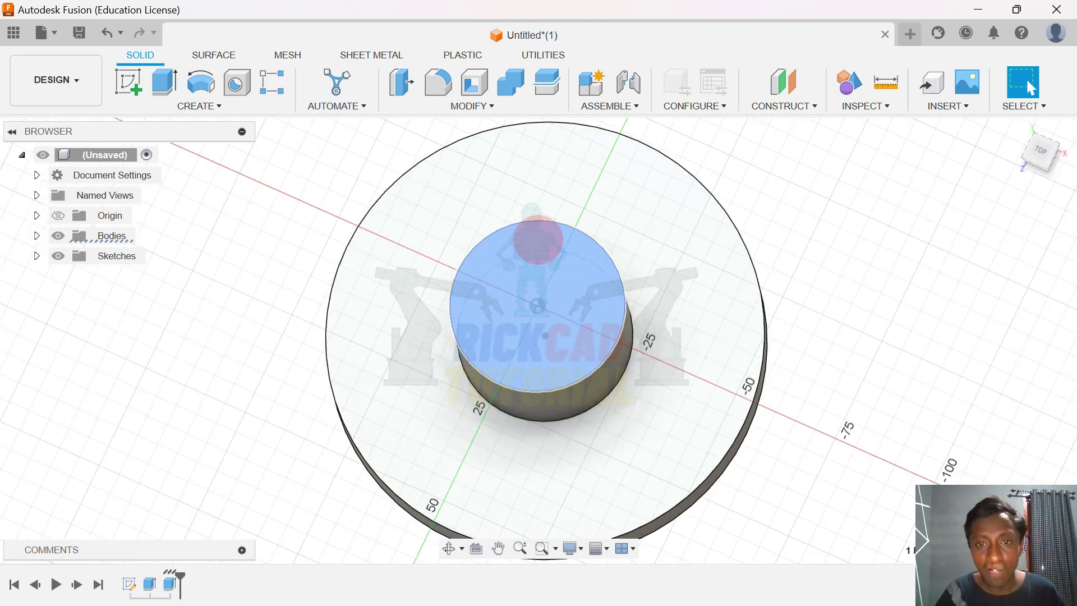
pyautogui.press('l')
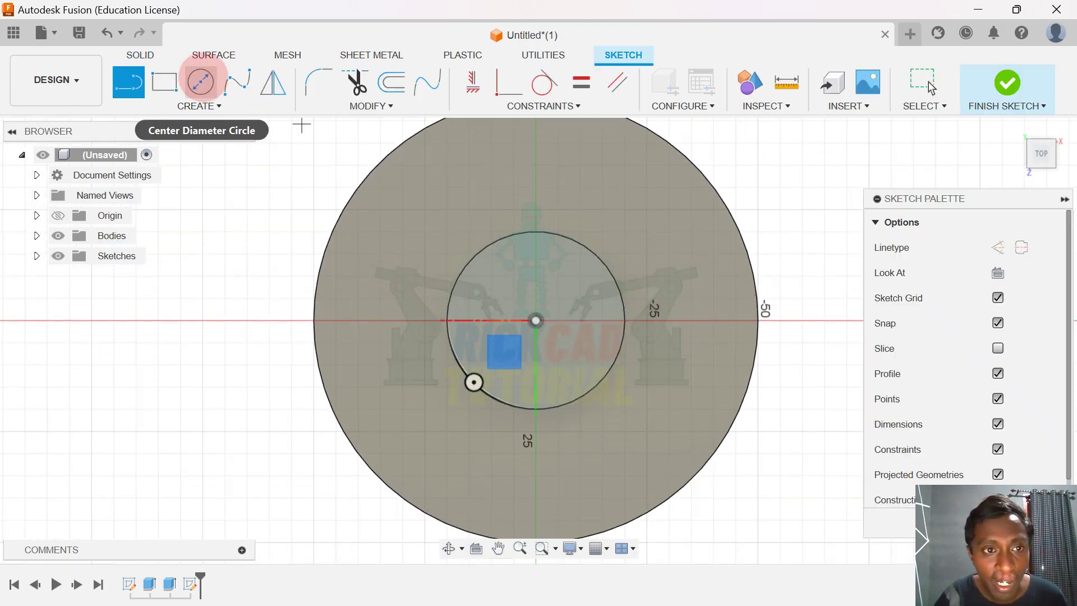
pyautogui.click(201, 83)
pyautogui.click(535, 320)
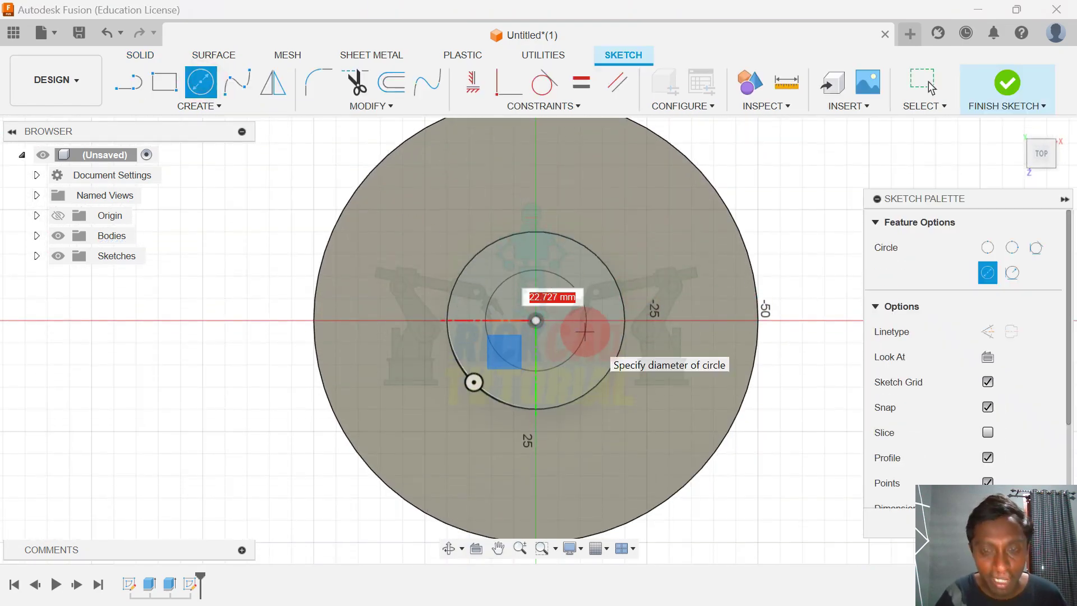
pyautogui.write('30')
pyautogui.press('Return')
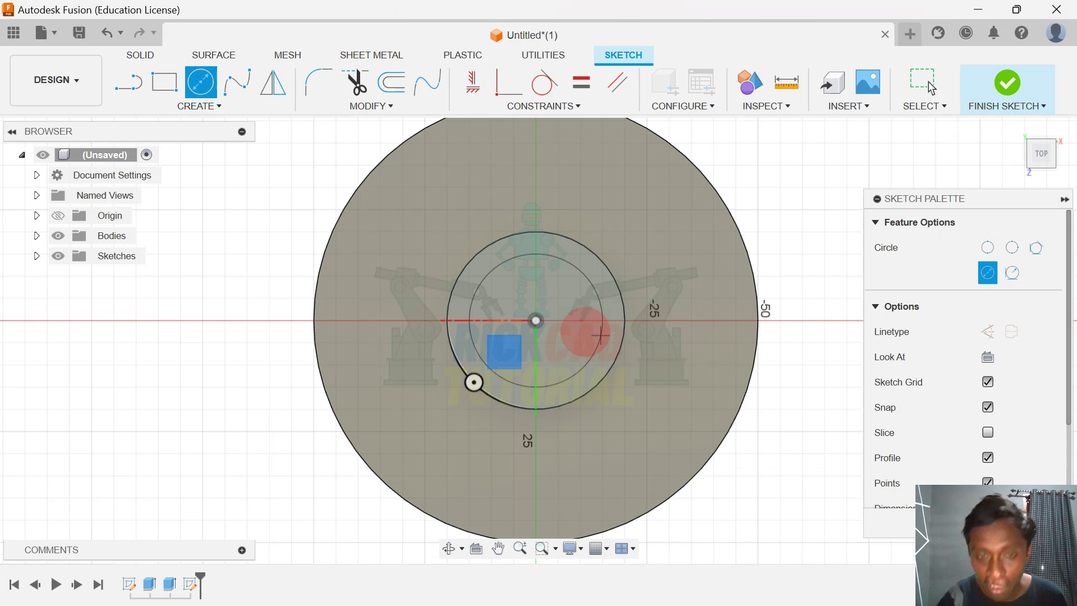
pyautogui.press('Escape')
pyautogui.click(1008, 82)
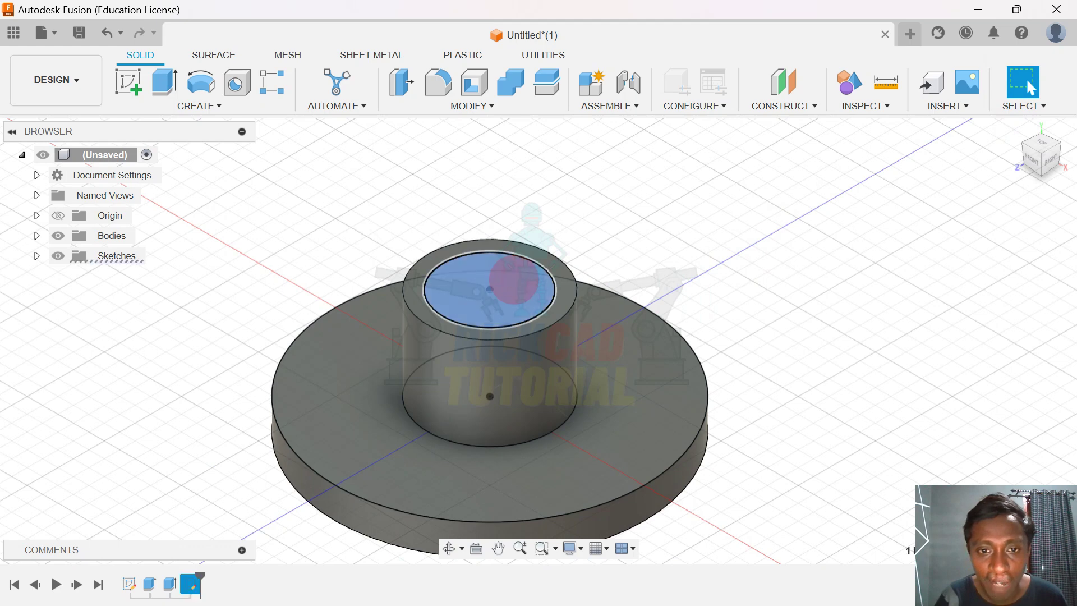
# Extrude the 30 mm circle by -65 mm as a cut through the boss and the disc.
pyautogui.write('e')
pyautogui.write('-15')
pyautogui.moveTo(496, 418); pyautogui.dragTo(491, 514)
pyautogui.scroll(-1, 707, 424)
pyautogui.moveTo(489, 545); pyautogui.dragTo(514, 382, button='middle')
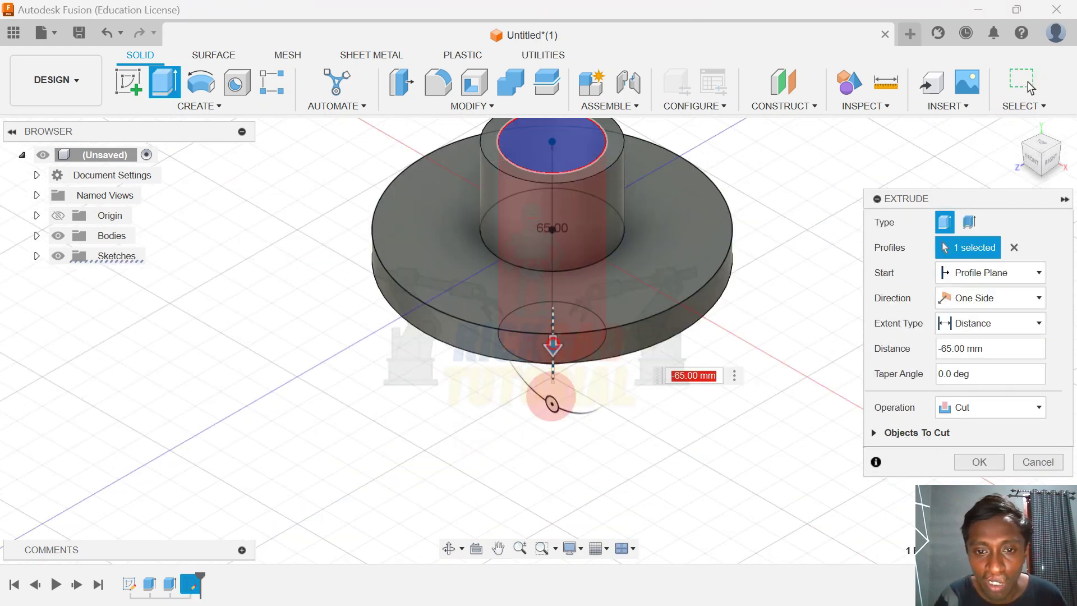
pyautogui.click(978, 462)
# Hide Sketch1 so only the solid body is displayed.
pyautogui.keyDown('shift'); pyautogui.moveTo(589, 461); pyautogui.dragTo(363, 319, button='middle'); pyautogui.keyUp('shift')
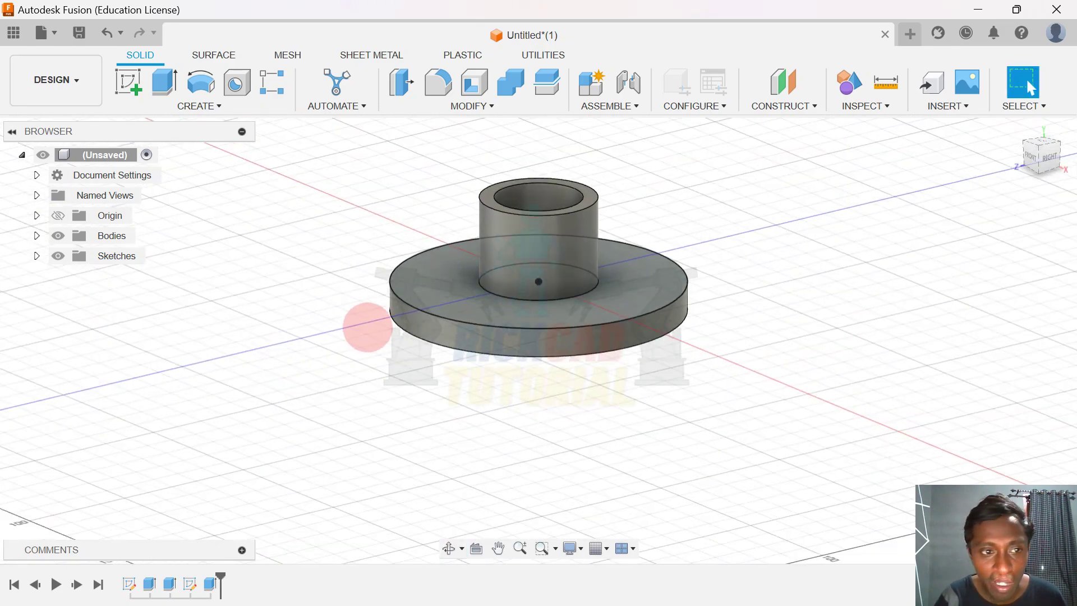
pyautogui.click(37, 256)
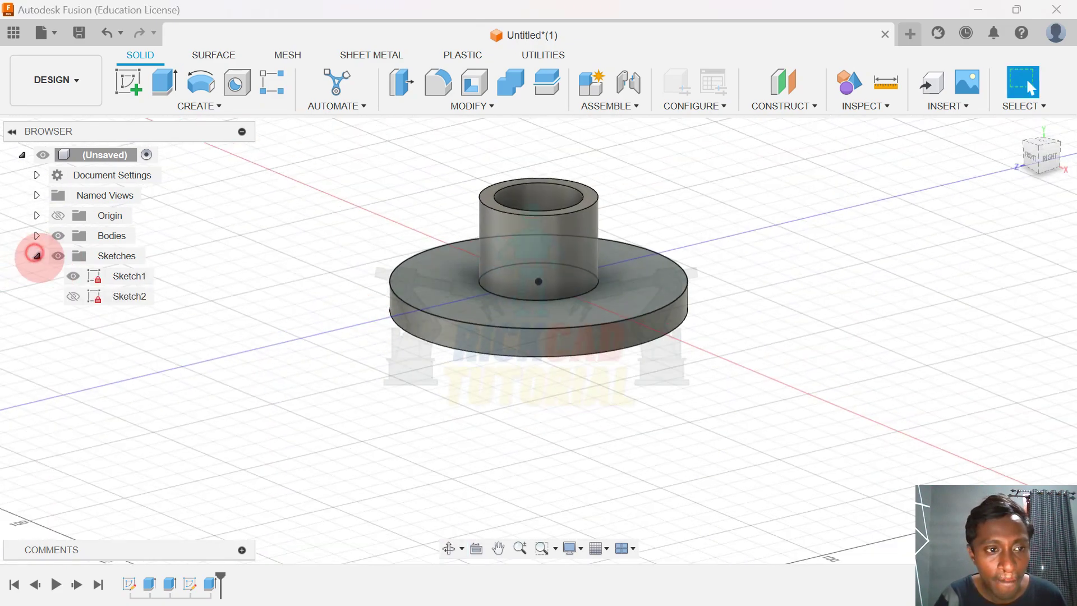
pyautogui.click(36, 255)
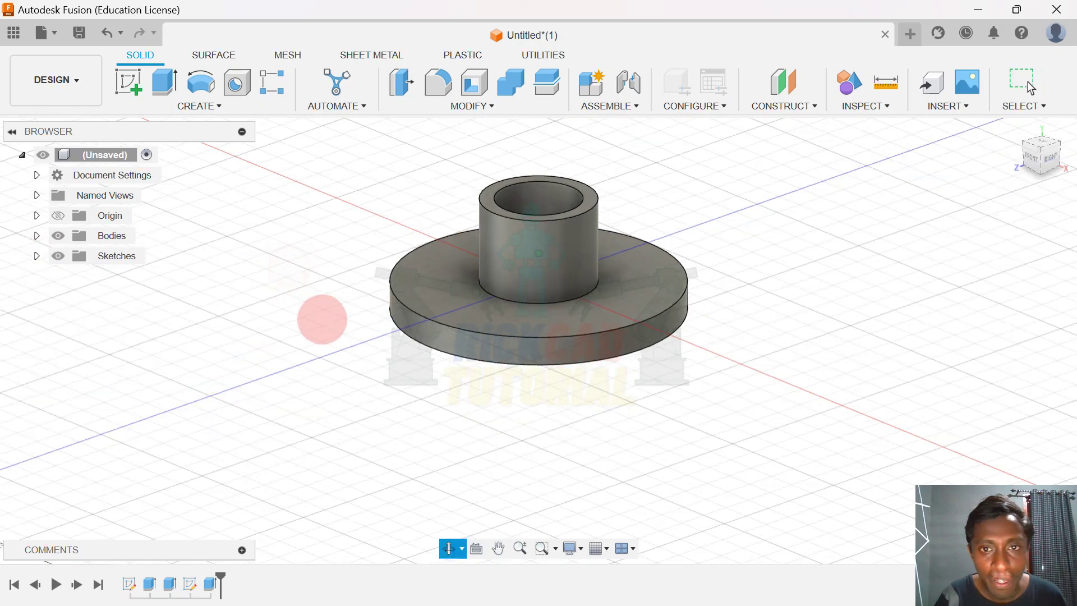
# Start a new sketch on the flange disc's upper face with the Line tool active.
pyautogui.moveTo(319, 316)
pyautogui.keyDown('shift'); pyautogui.mouseDown(button='middle')
pyautogui.moveTo(329, 344)
pyautogui.moveTo(499, 325)
pyautogui.mouseUp(button='middle'); pyautogui.keyUp('shift')
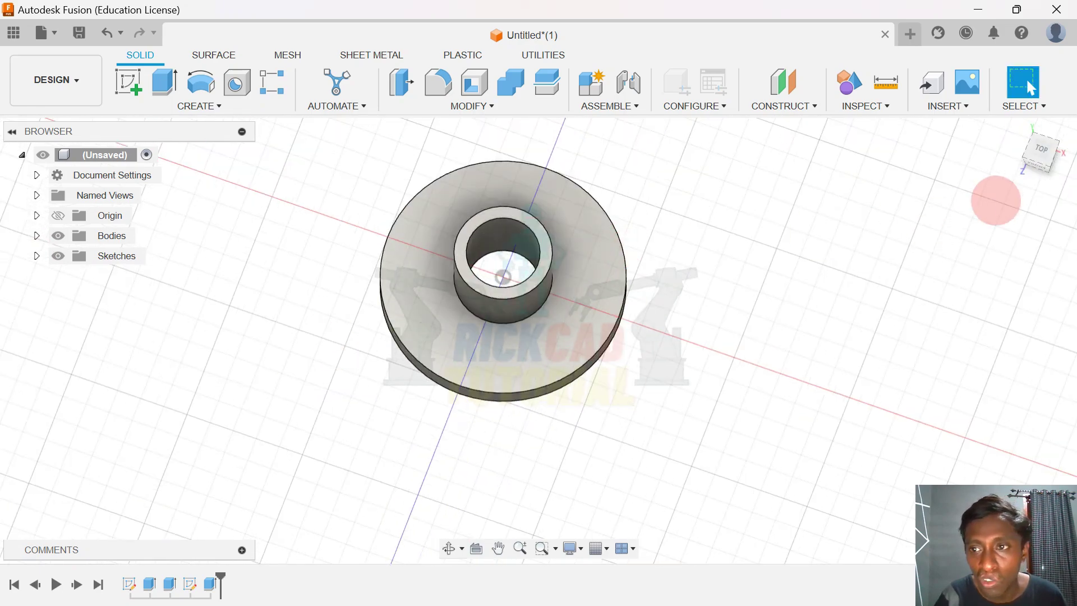
pyautogui.click(1039, 149)
pyautogui.scroll(4, 520, 204)
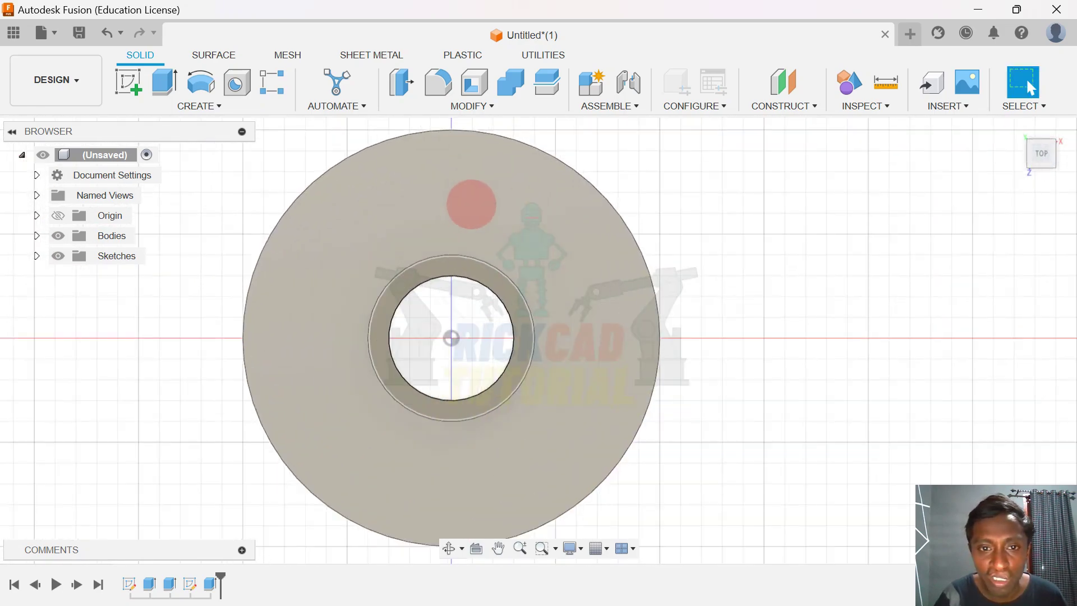
pyautogui.moveTo(468, 204); pyautogui.dragTo(556, 207, button='middle')
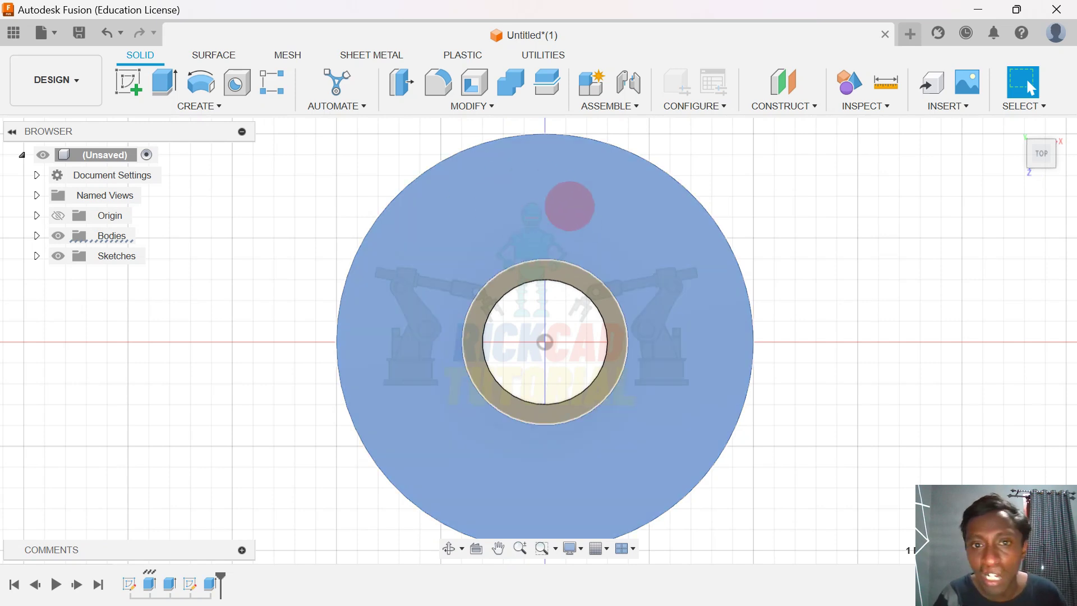
pyautogui.press('l')
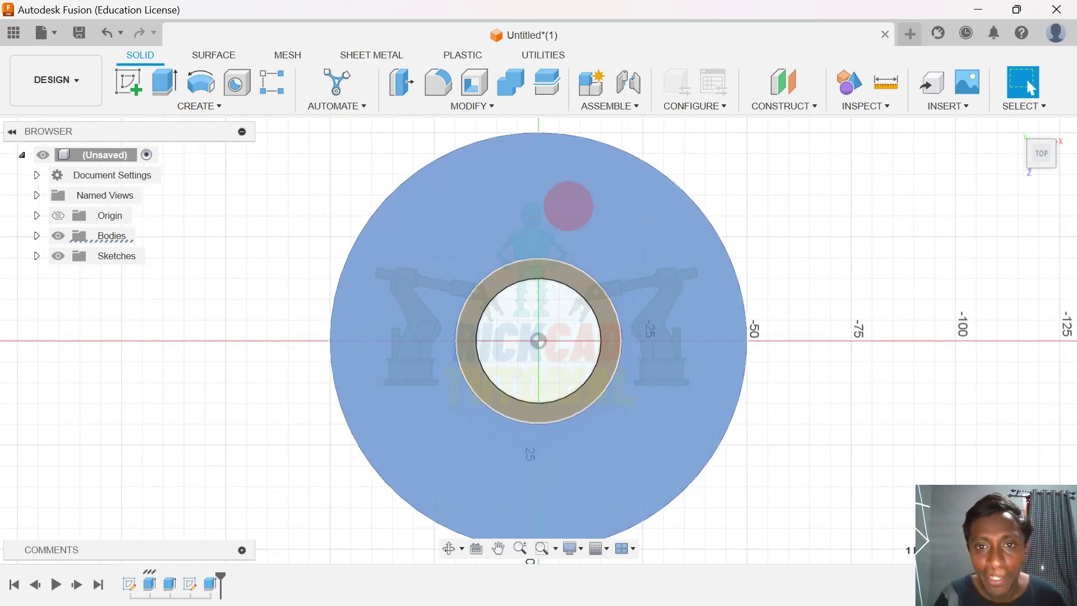
pyautogui.scroll(2, 517, 194)
pyautogui.moveTo(517, 195)
pyautogui.keyDown('shift'); pyautogui.mouseDown(button='middle')
pyautogui.moveTo(553, 336)
pyautogui.moveTo(563, 316)
pyautogui.moveTo(568, 328)
pyautogui.moveTo(549, 241)
pyautogui.mouseUp(button='middle'); pyautogui.keyUp('shift')
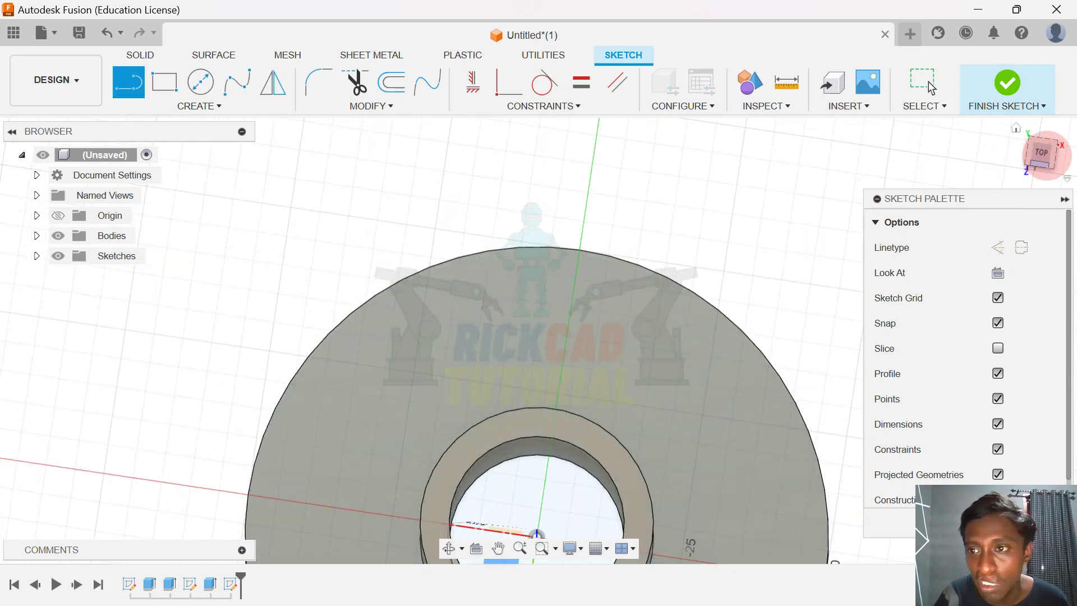
pyautogui.click(1045, 155)
pyautogui.scroll(2, 536, 235)
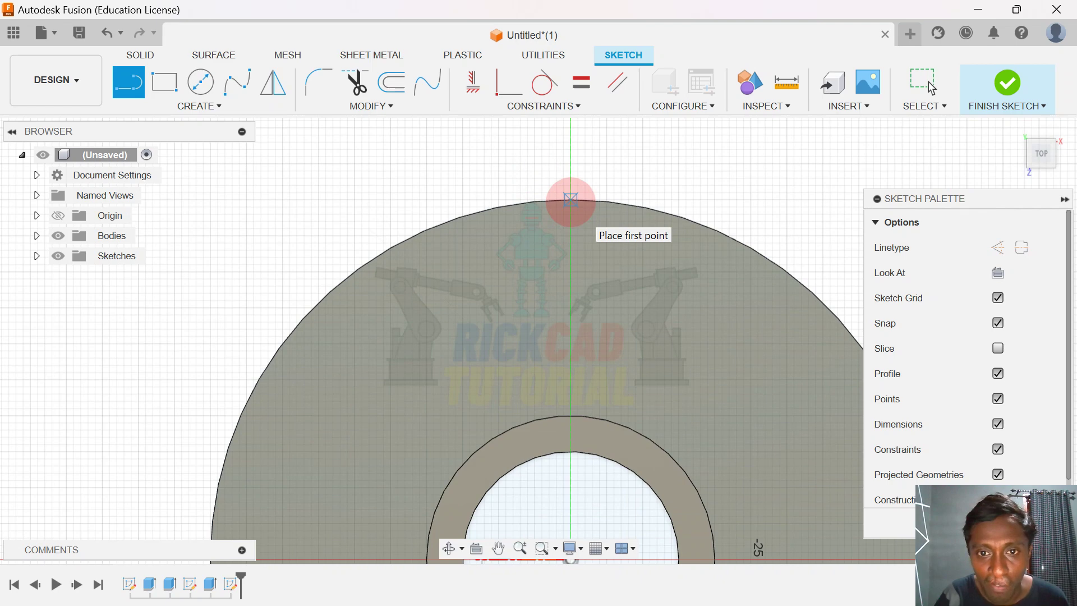
# Draw a 30 mm line from the disc edge's point on the vertical axis, running inward and down-left at 45°.
pyautogui.moveTo(571, 200)
pyautogui.mouseDown()
pyautogui.moveTo(497, 311)
pyautogui.moveTo(484, 314)
pyautogui.mouseUp()
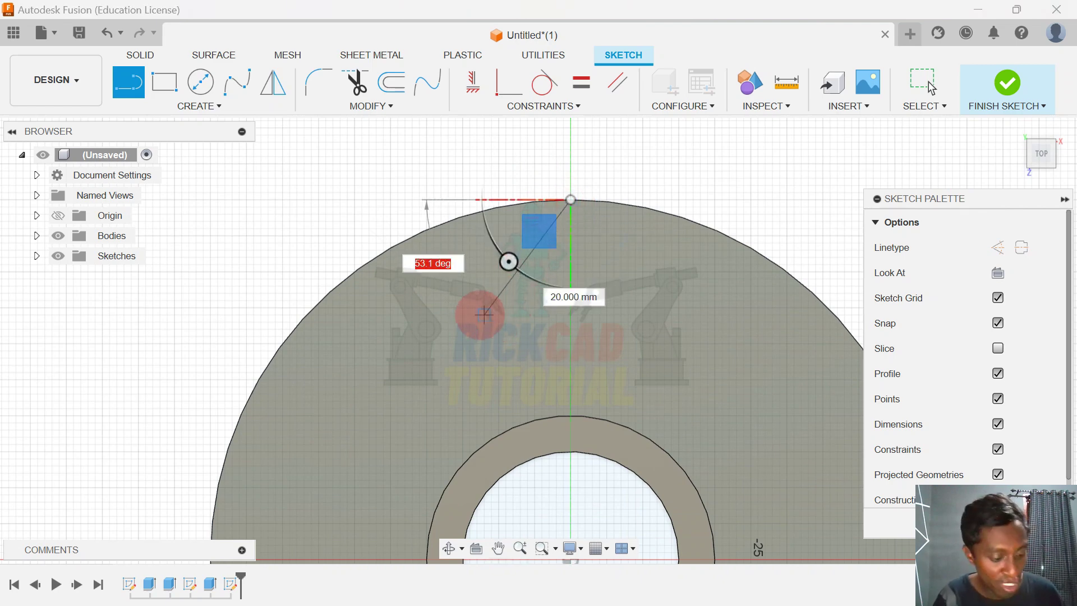
pyautogui.press('Tab')
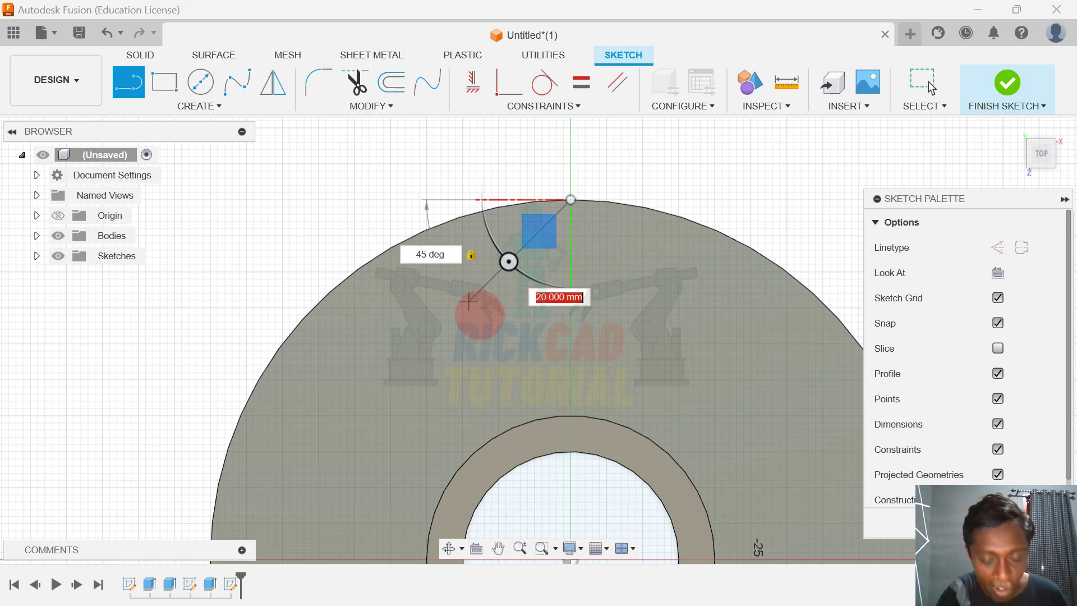
pyautogui.write('30')
pyautogui.press('Tab')
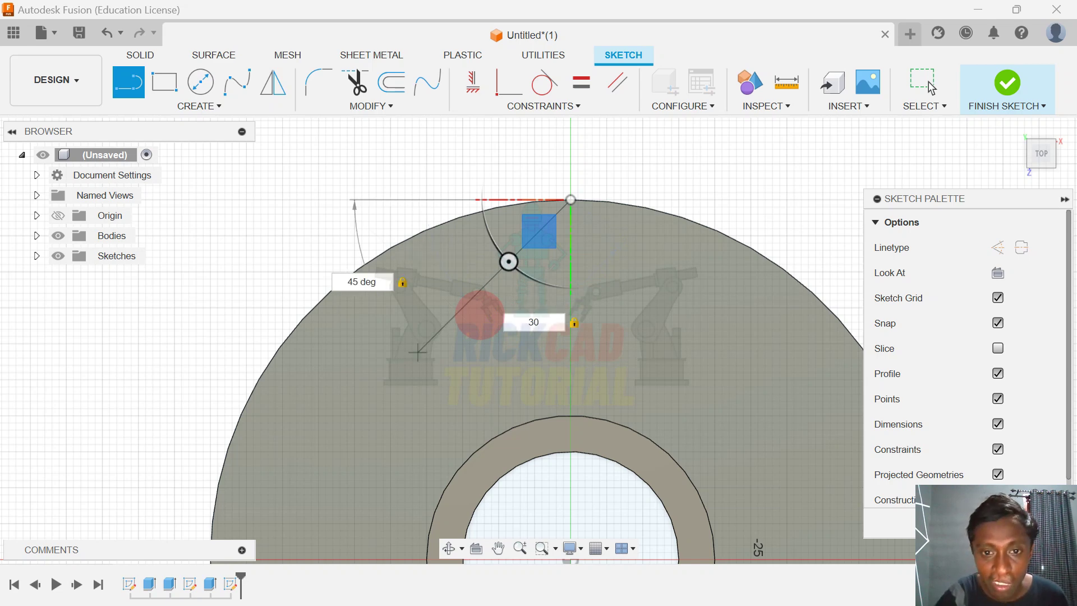
pyautogui.press('Return')
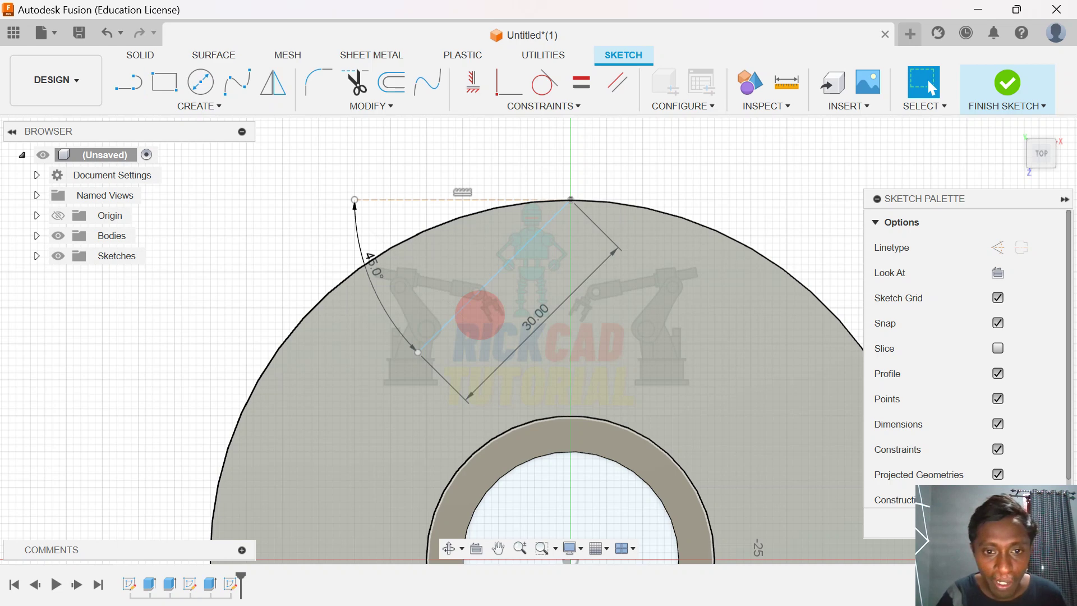
# Draw a line from the inner end of the 30 mm line, perpendicular to it, out to the disc's edge.
pyautogui.press('l')
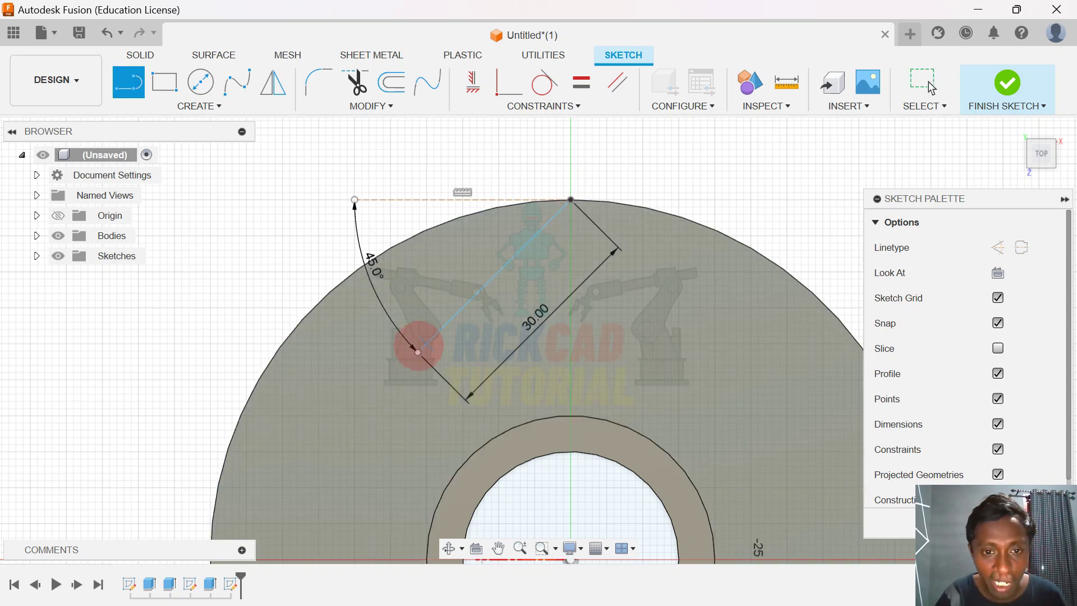
pyautogui.click(417, 352)
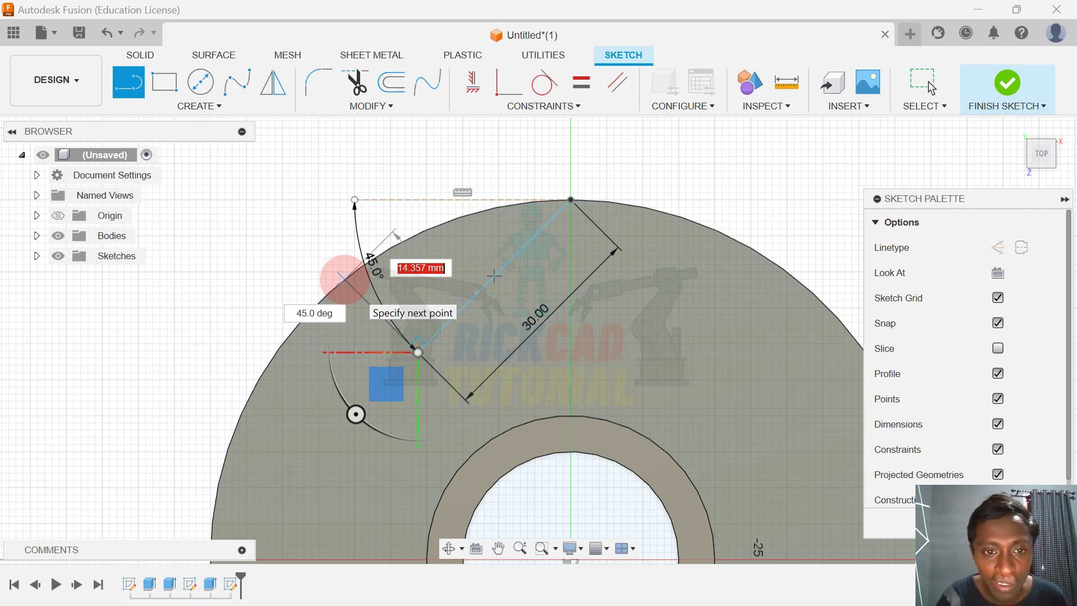
pyautogui.click(343, 279)
pyautogui.rightClick(345, 278)
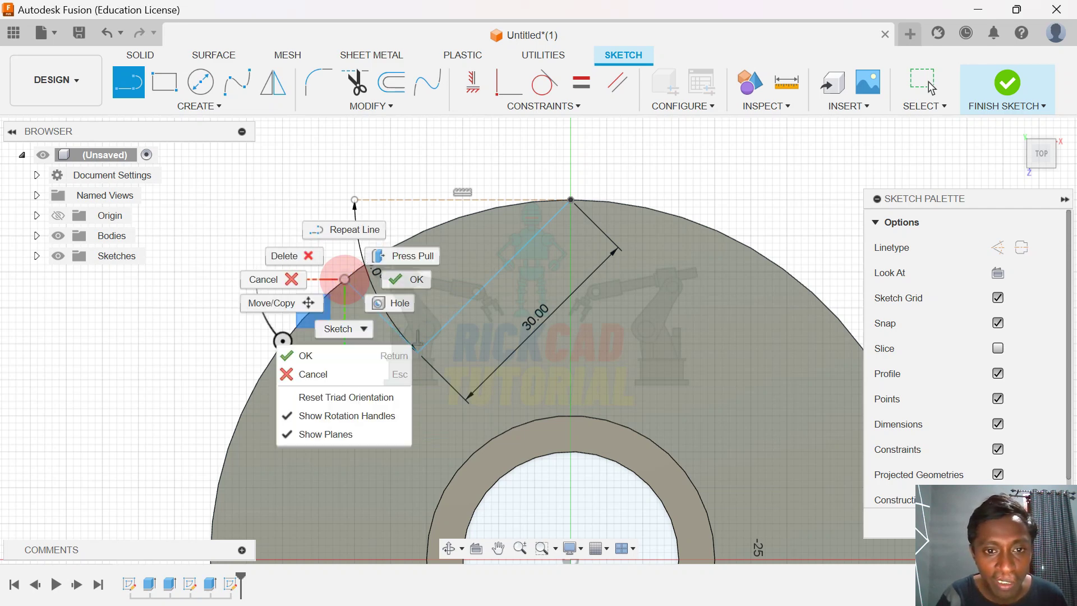
pyautogui.click(410, 280)
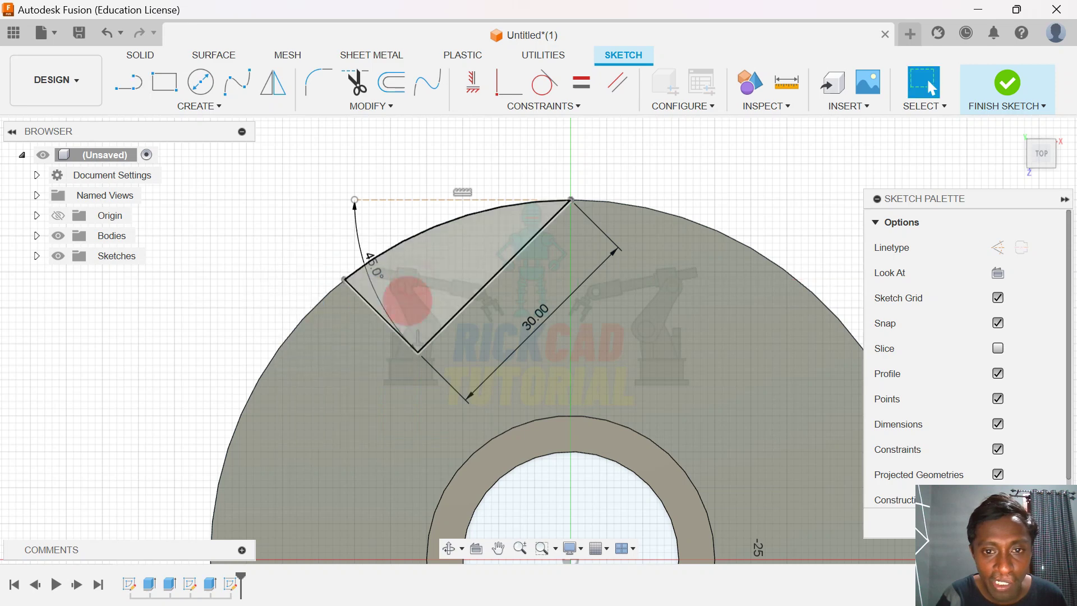
# Set up a circular sketch pattern of the two notch lines, using the boss's outer circle as the centre.
pyautogui.scroll(-5, 401, 325)
pyautogui.scroll(3, 410, 325)
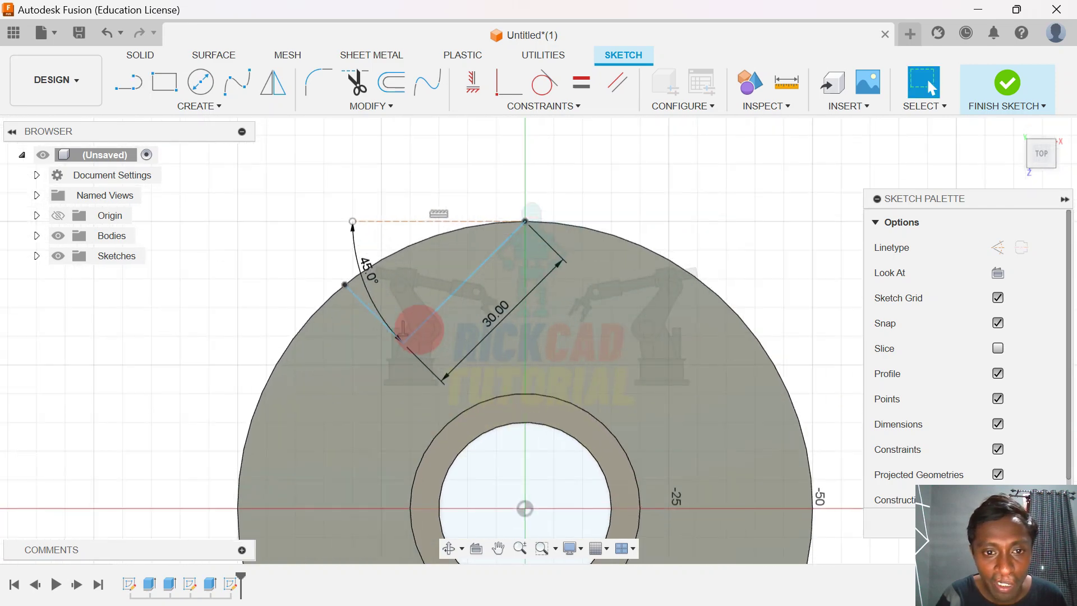
pyautogui.scroll(-5, 404, 314)
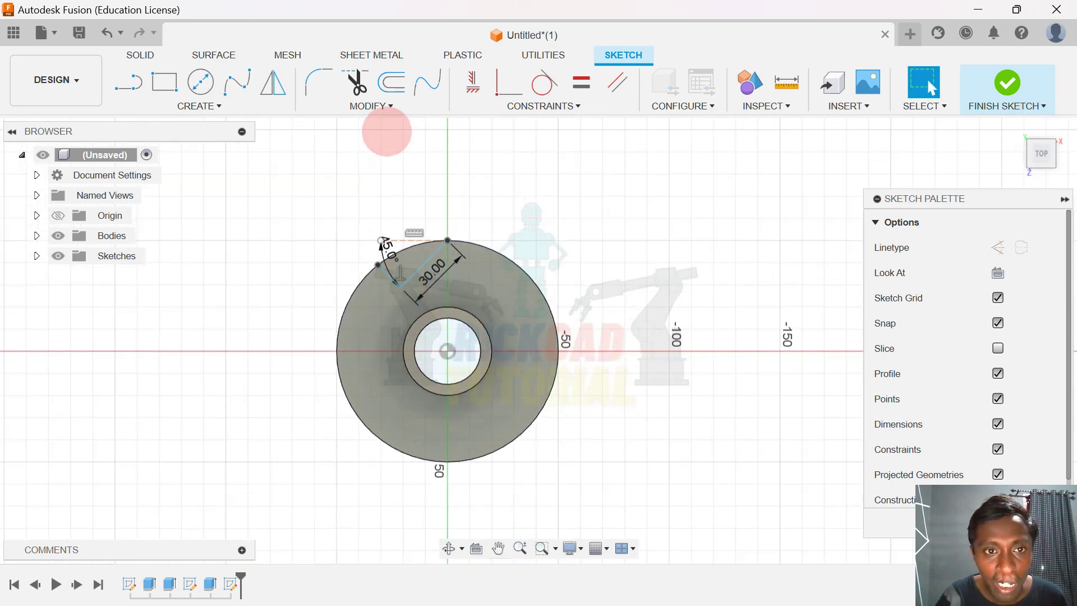
pyautogui.click(220, 106)
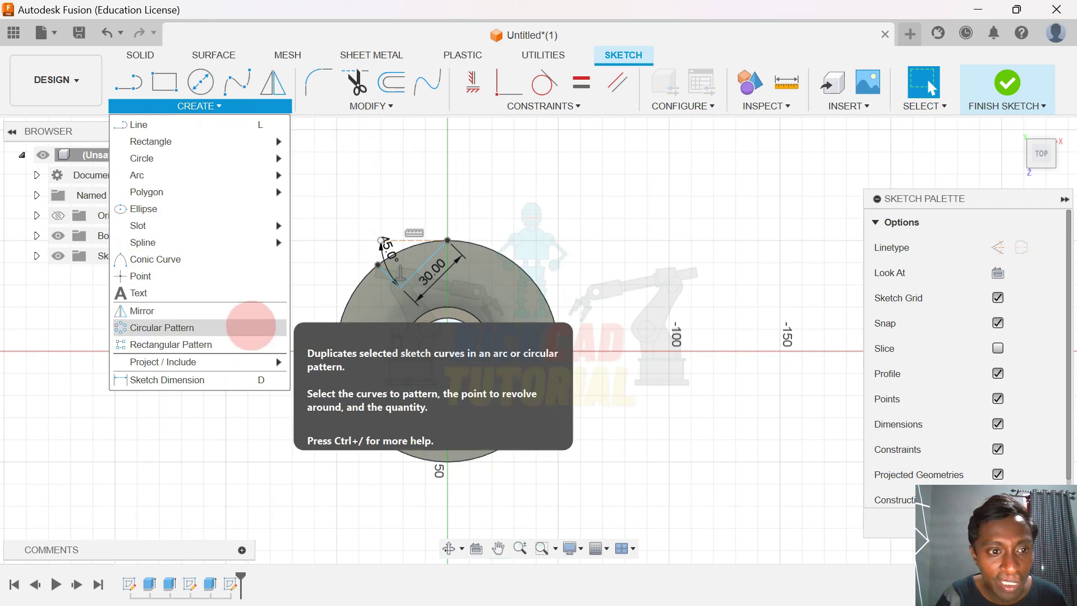
pyautogui.click(249, 327)
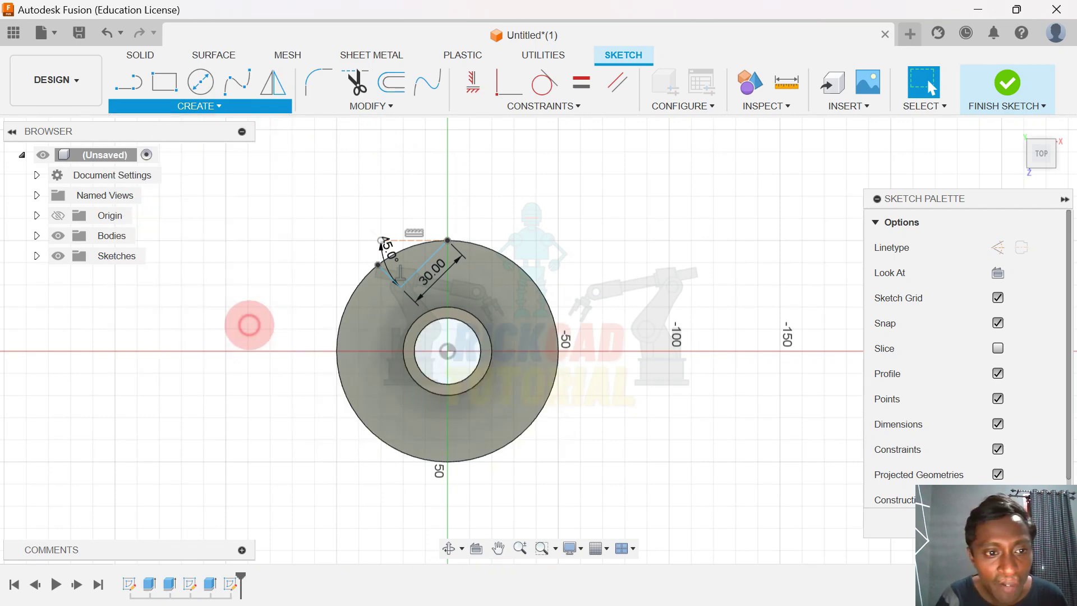
pyautogui.scroll(3, 360, 247)
pyautogui.click(407, 283)
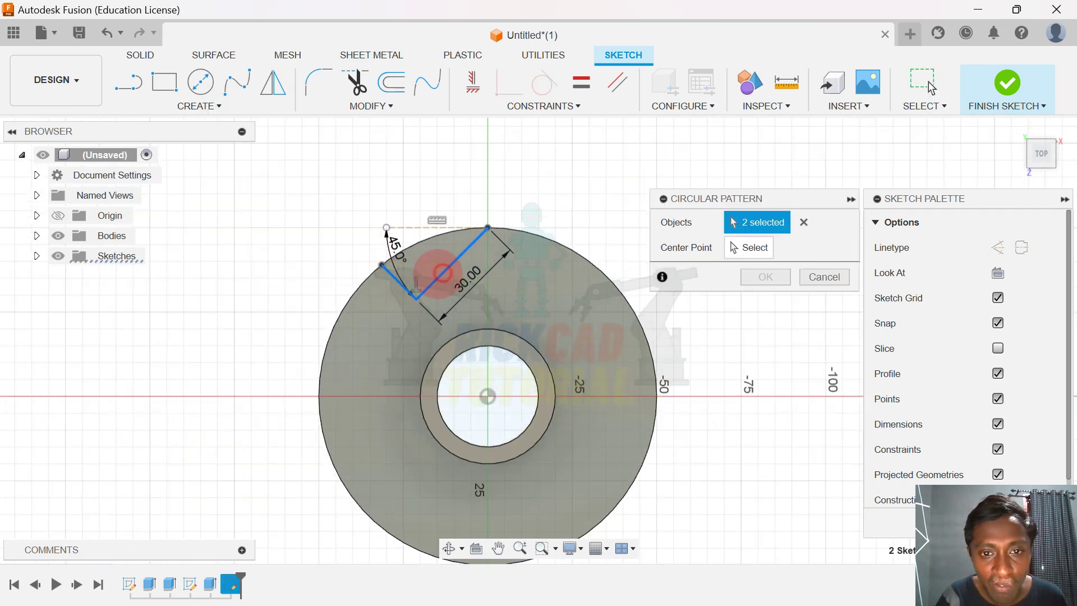
pyautogui.click(752, 247)
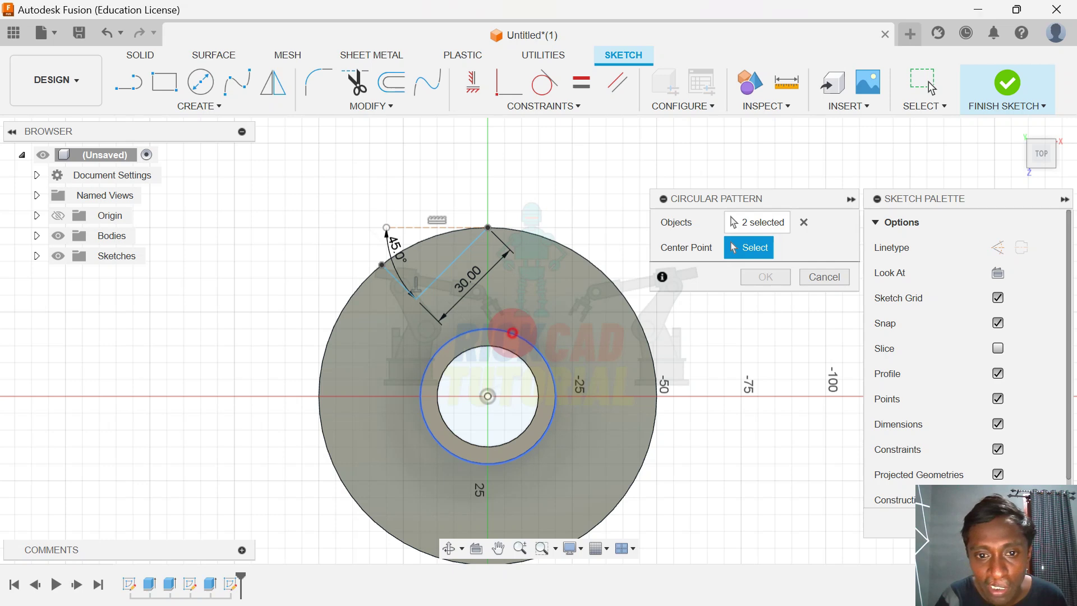
pyautogui.click(512, 334)
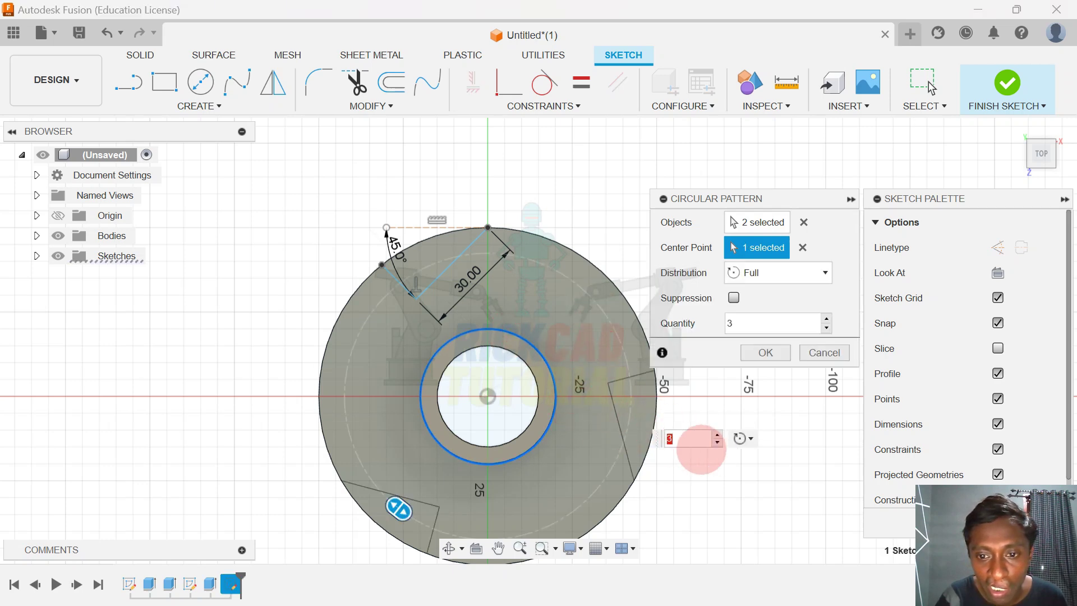
# Set the full circular pattern's quantity to 3 and create the notch copies.
pyautogui.moveTo(558, 233); pyautogui.dragTo(520, 209, button='middle')
pyautogui.scroll(1, 593, 316)
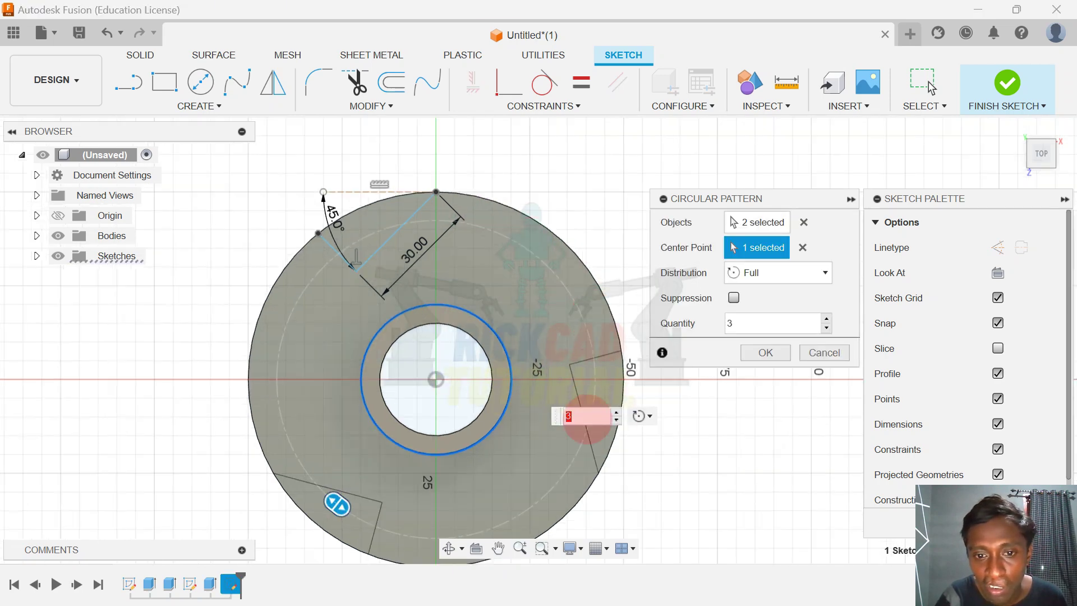
pyautogui.click(615, 412)
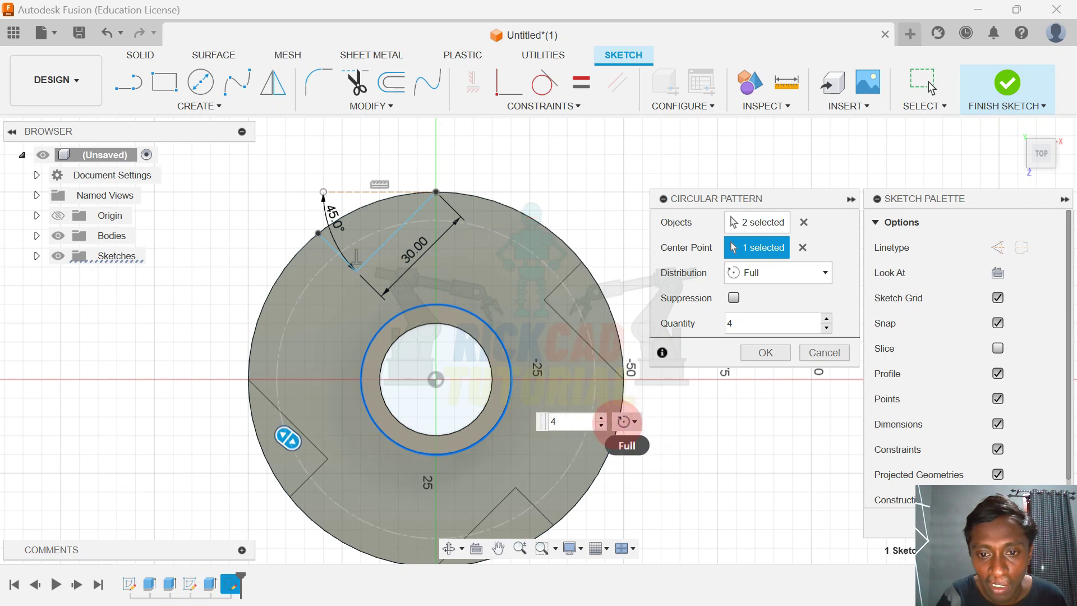
pyautogui.click(601, 424)
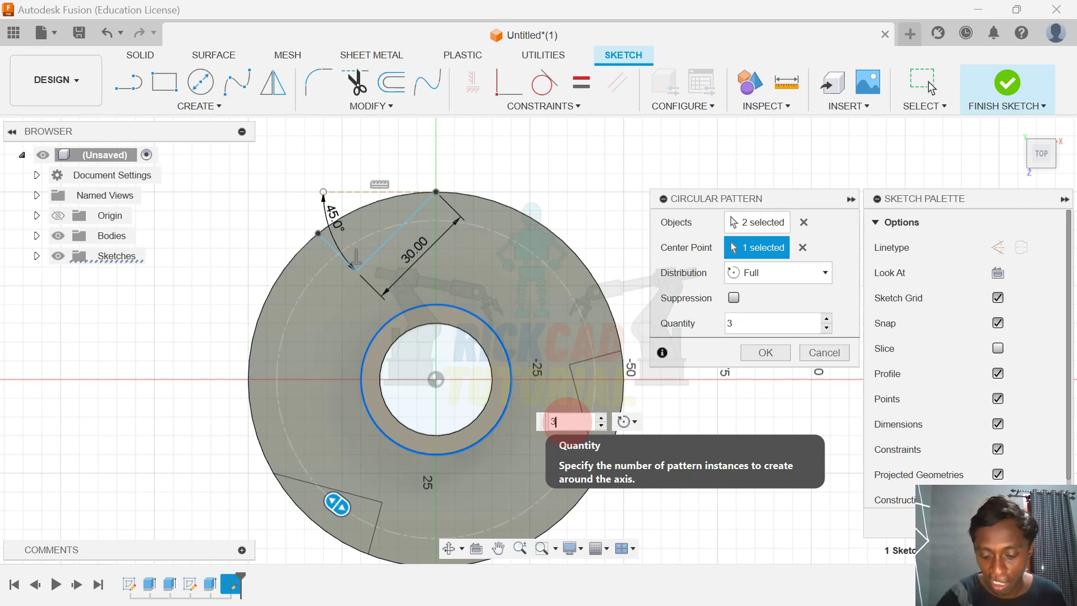
pyautogui.press('Return')
pyautogui.scroll(2, 661, 348)
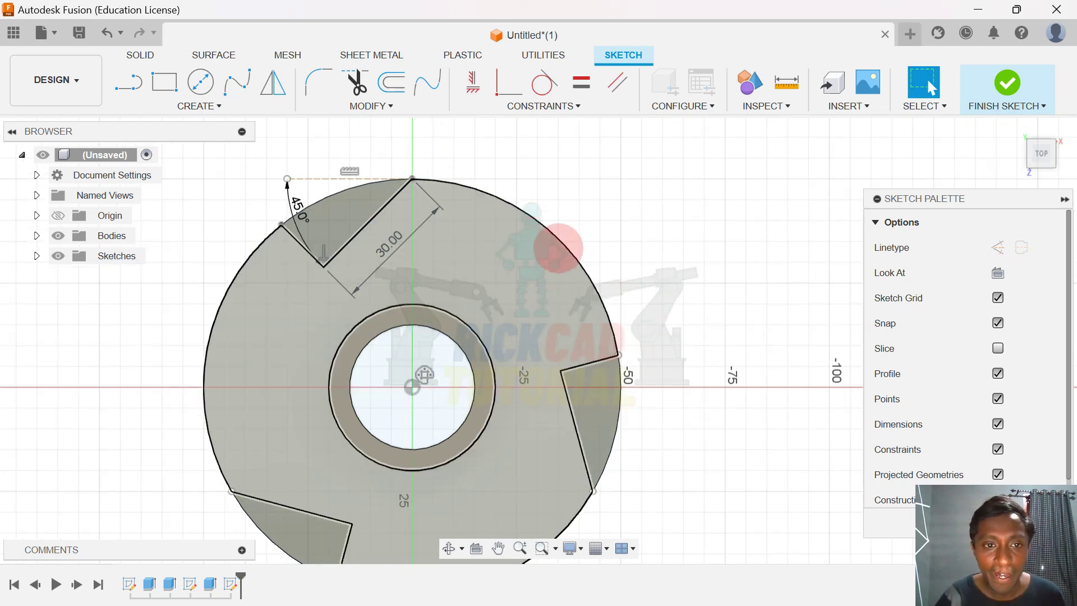
# Draw a 5 mm line from the upper-left notch's inner corner, continuing the 30 mm line down-left at 45°.
pyautogui.scroll(4, 408, 211)
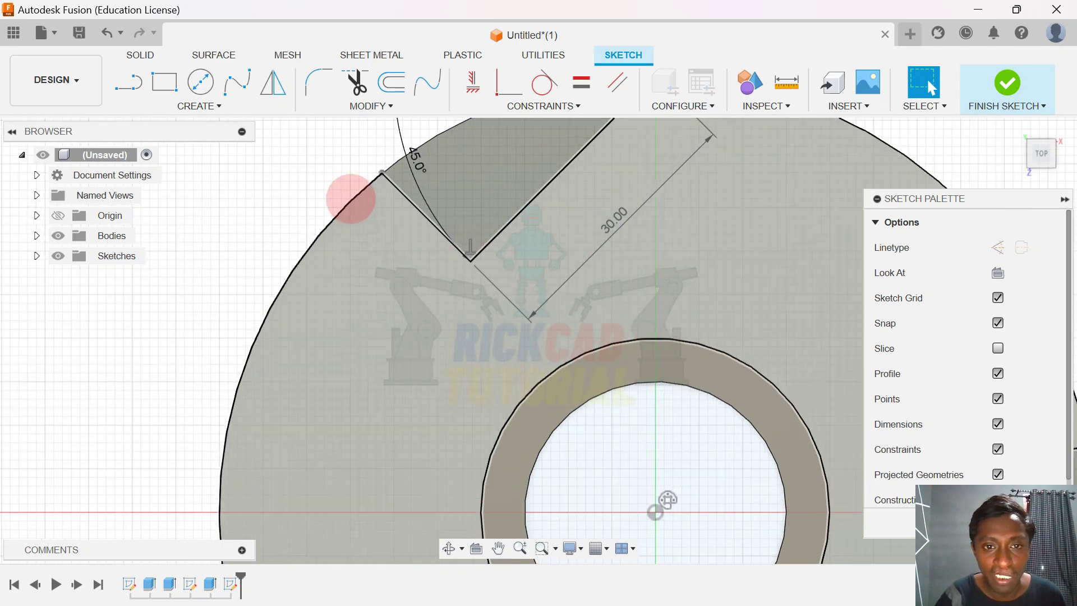
pyautogui.scroll(1, 351, 198)
pyautogui.scroll(-3, 350, 183)
pyautogui.moveTo(342, 171); pyautogui.dragTo(427, 187, button='middle')
pyautogui.scroll(1, 427, 187)
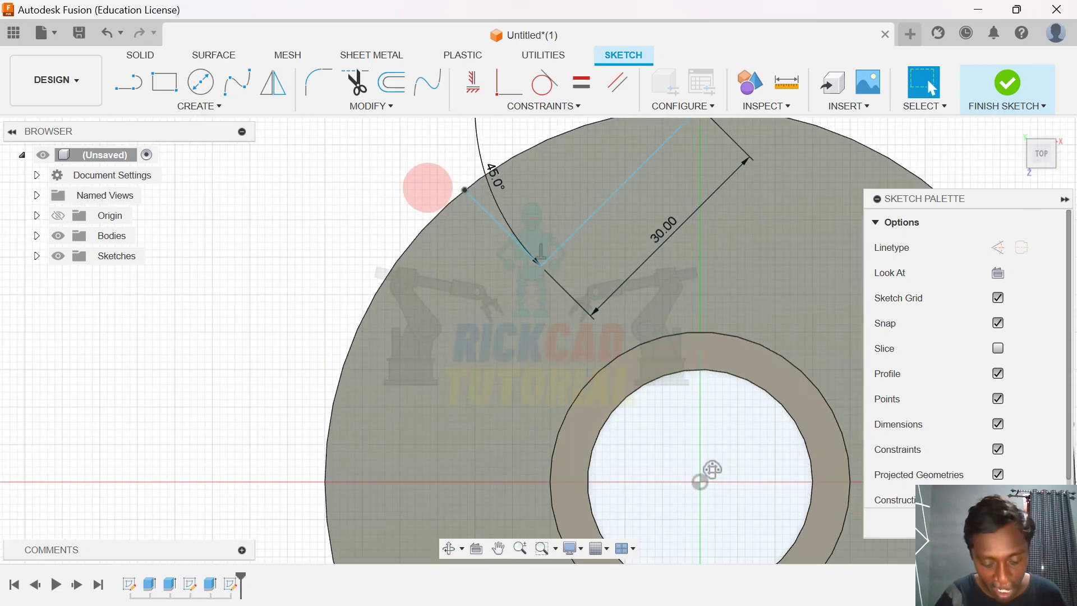
pyautogui.press('l')
pyautogui.scroll(2, 537, 238)
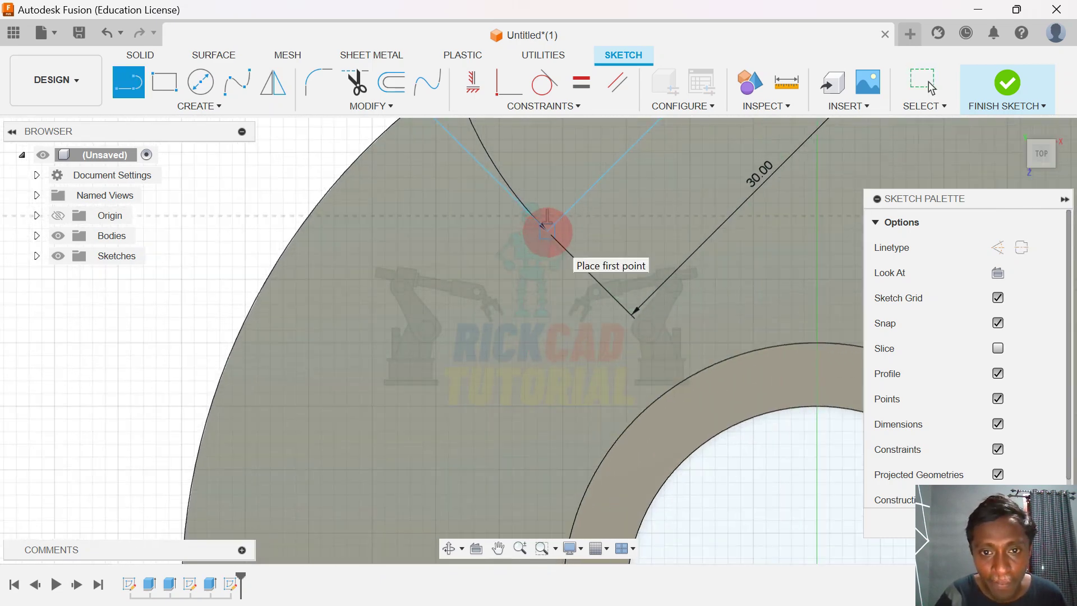
pyautogui.moveTo(546, 230); pyautogui.dragTo(485, 293)
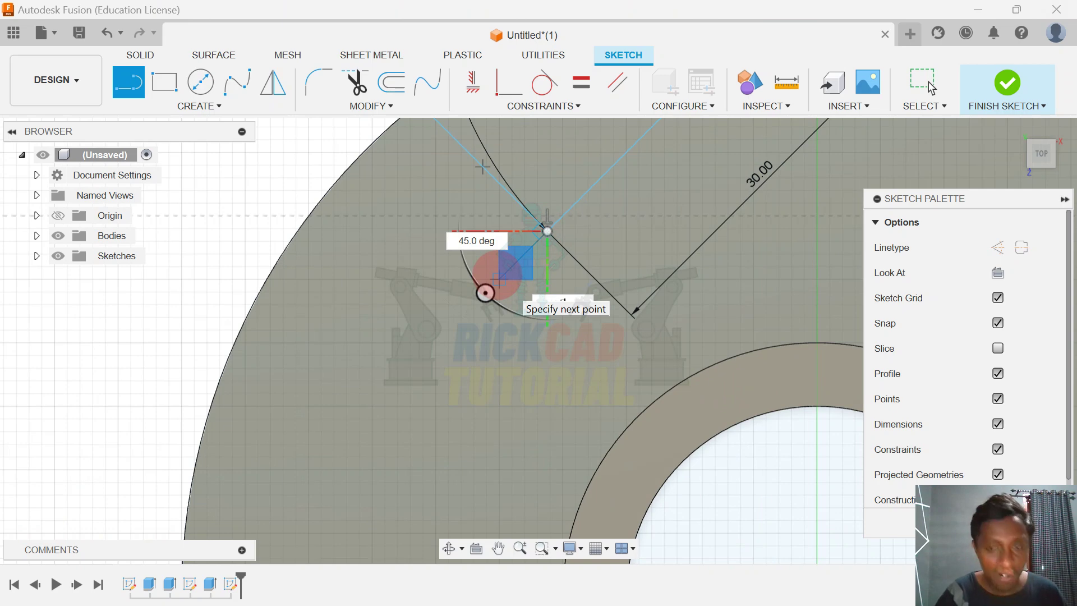
pyautogui.press('Return')
pyautogui.press('Escape')
pyautogui.scroll(-3, 498, 275)
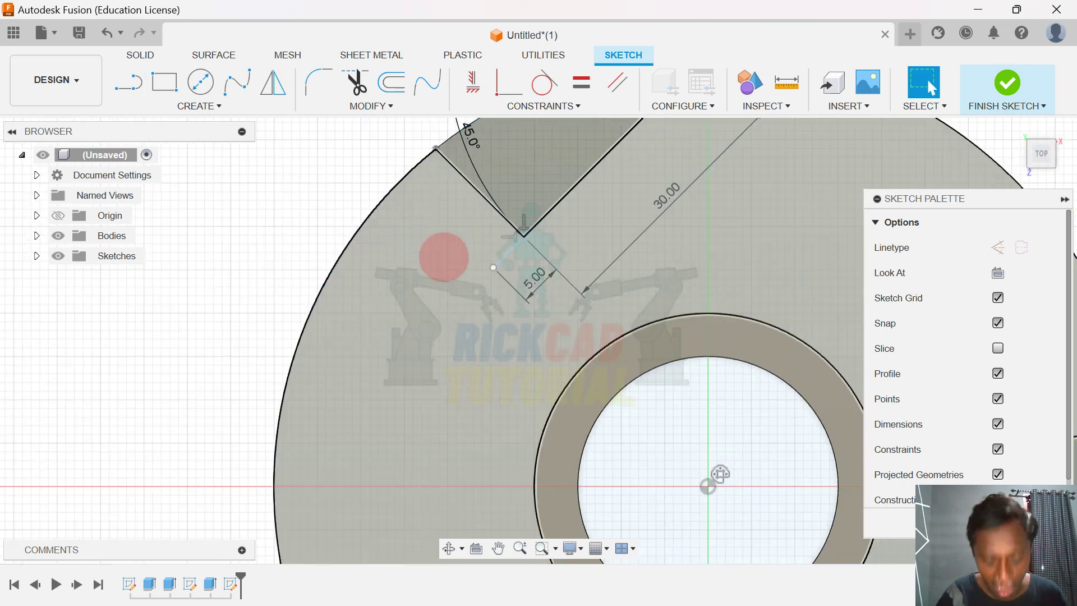
# Draw a line from the 5 mm line's free end to the disc's edge, parallel to the notch's short side.
pyautogui.press('l')
pyautogui.click(493, 268)
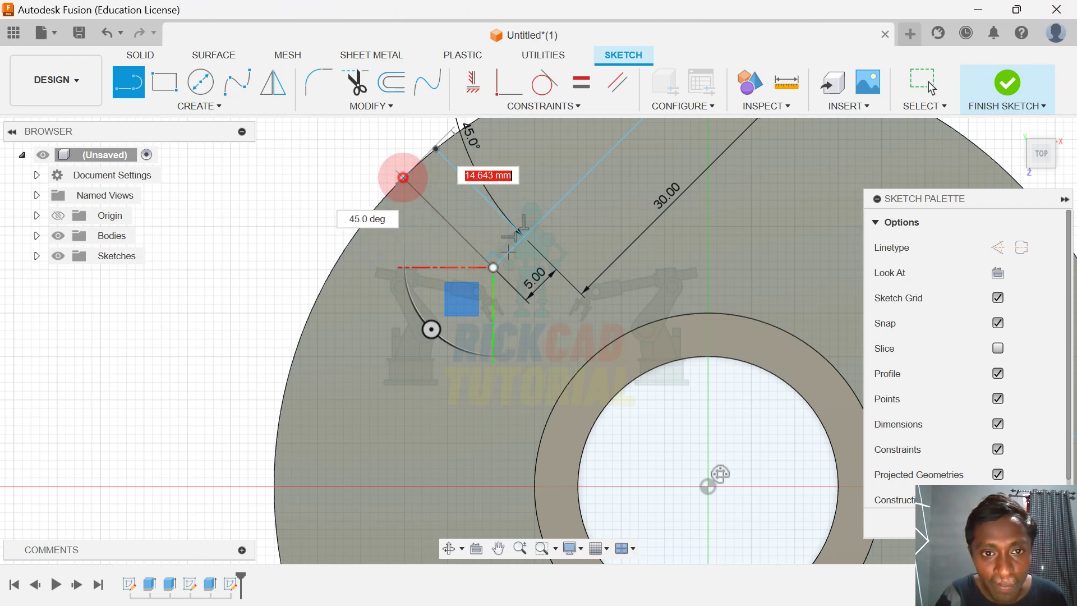
pyautogui.click(403, 178)
pyautogui.rightClick(399, 180)
pyautogui.click(360, 250)
# Draw a 5 mm line from the lower-left notch's inner corner, continuing its long side at 165°.
pyautogui.scroll(-5, 460, 216)
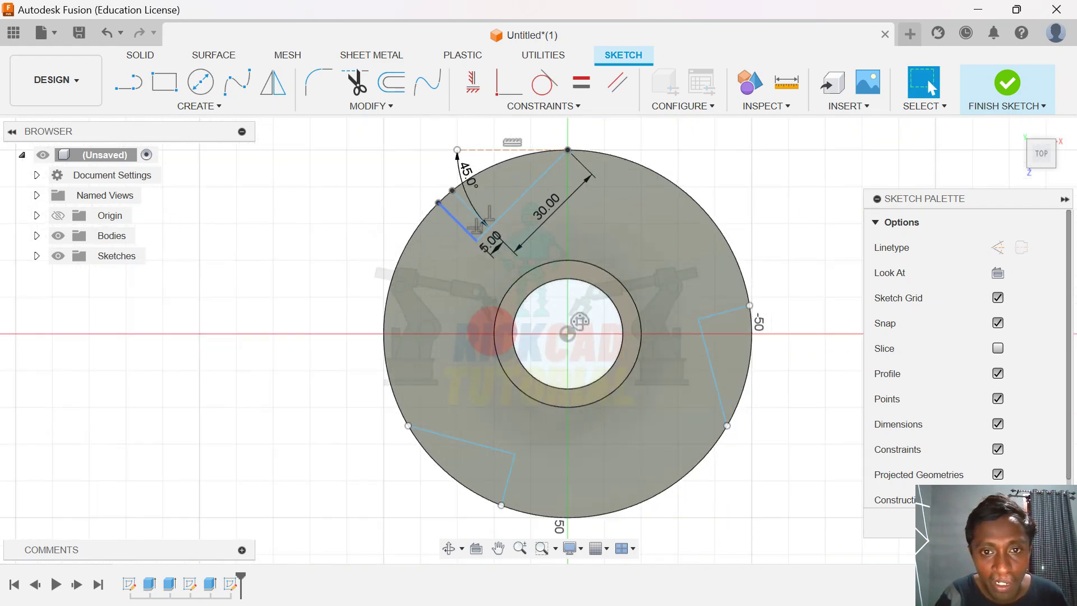
pyautogui.scroll(-1, 492, 331)
pyautogui.moveTo(523, 251); pyautogui.dragTo(554, 121, button='middle')
pyautogui.scroll(3, 548, 307)
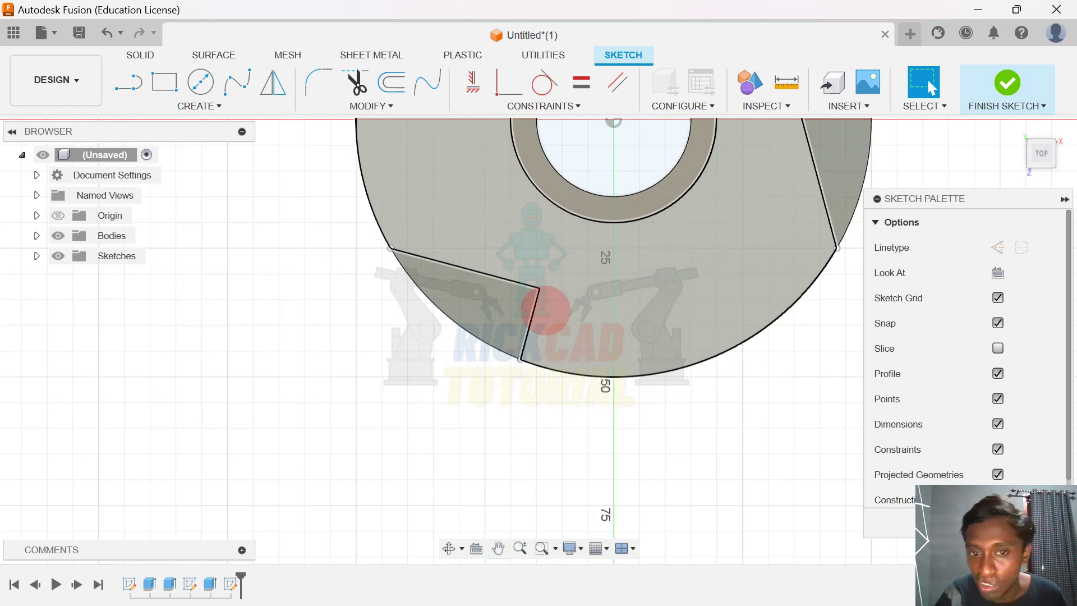
pyautogui.scroll(3, 545, 309)
pyautogui.press('l')
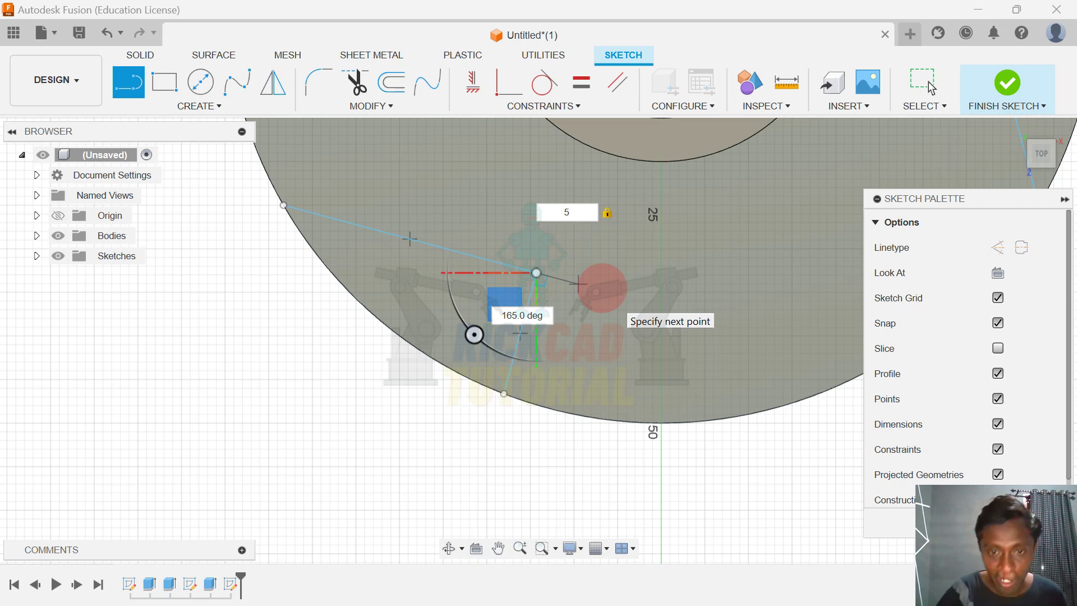
pyautogui.press('Return')
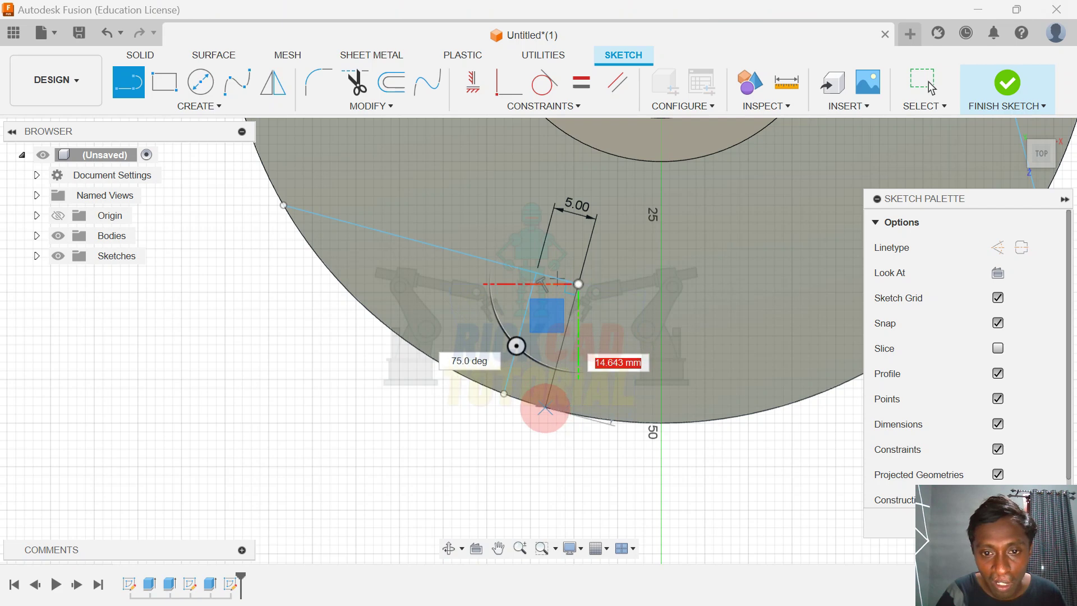
# Draw a line from the lower-left notch's 5 mm line end to the disc's edge, parallel to the notch's short side.
pyautogui.scroll(3, 545, 409)
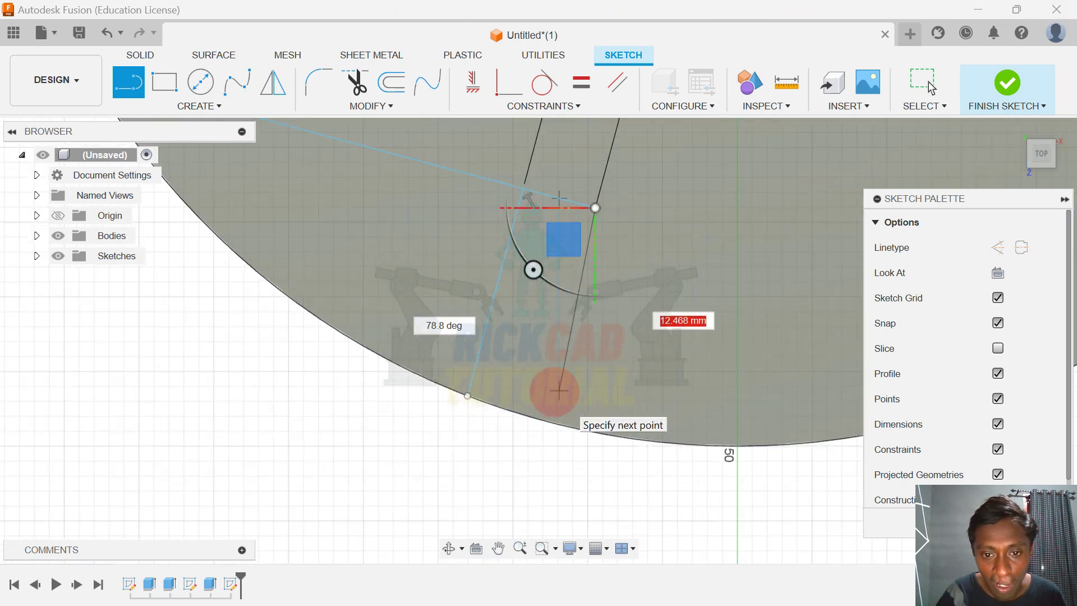
pyautogui.click(538, 419)
pyautogui.rightClick(539, 419)
pyautogui.click(586, 416)
pyautogui.scroll(-3, 439, 359)
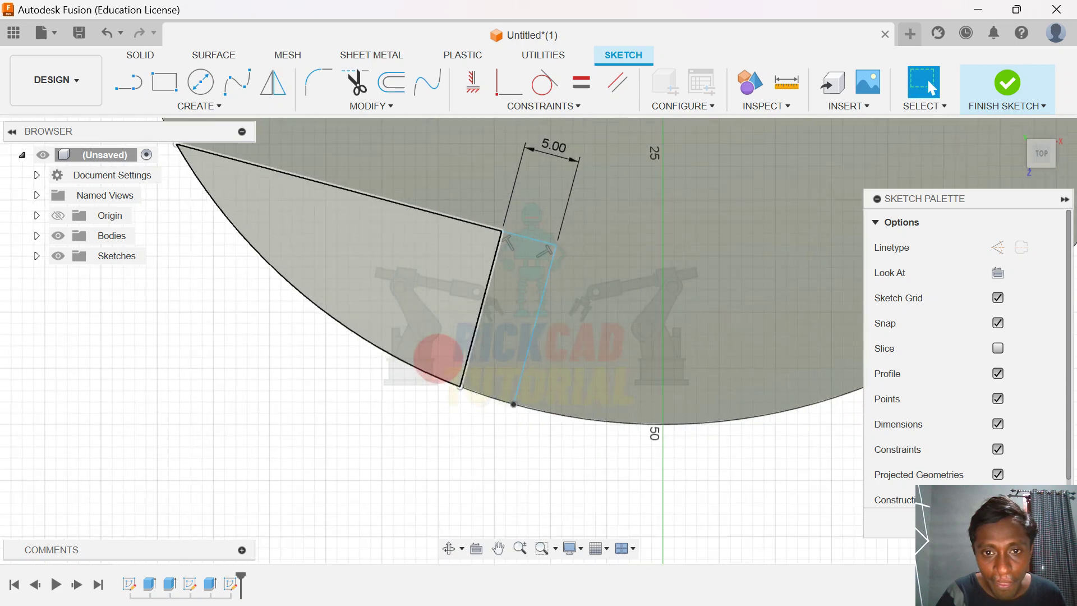
# Draw a 5 mm line from the right notch's inner corner, continuing its long side at 75°, and move its dimension towards the boss.
pyautogui.scroll(-5, 449, 345)
pyautogui.moveTo(589, 284); pyautogui.dragTo(439, 368, button='middle')
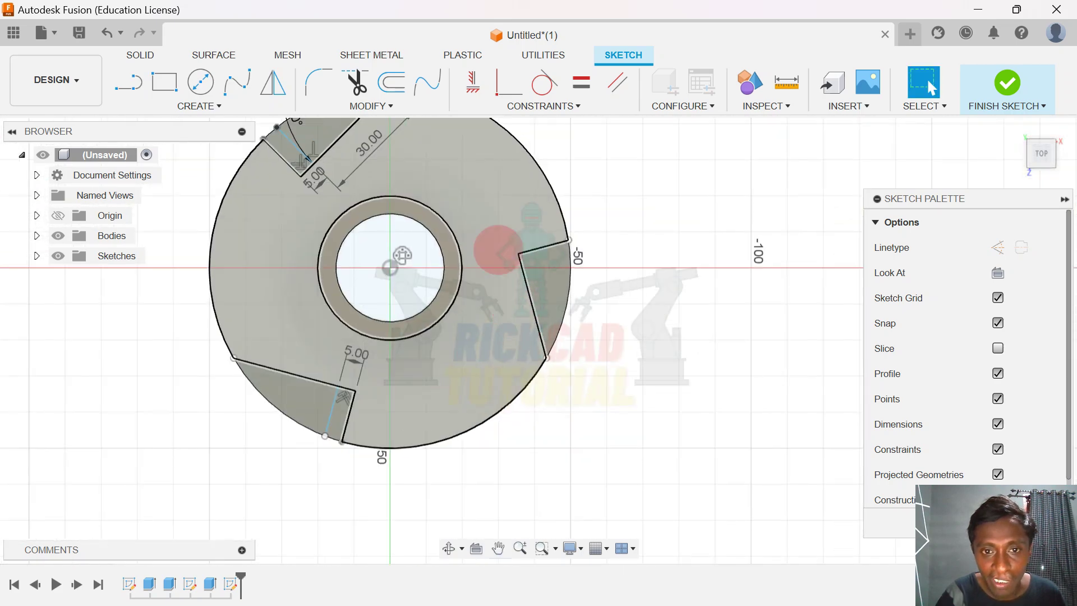
pyautogui.moveTo(402, 255)
pyautogui.mouseDown(button='middle')
pyautogui.moveTo(370, 314)
pyautogui.moveTo(372, 264)
pyautogui.mouseUp(button='middle')
pyautogui.scroll(2, 370, 331)
pyautogui.scroll(-1, 373, 331)
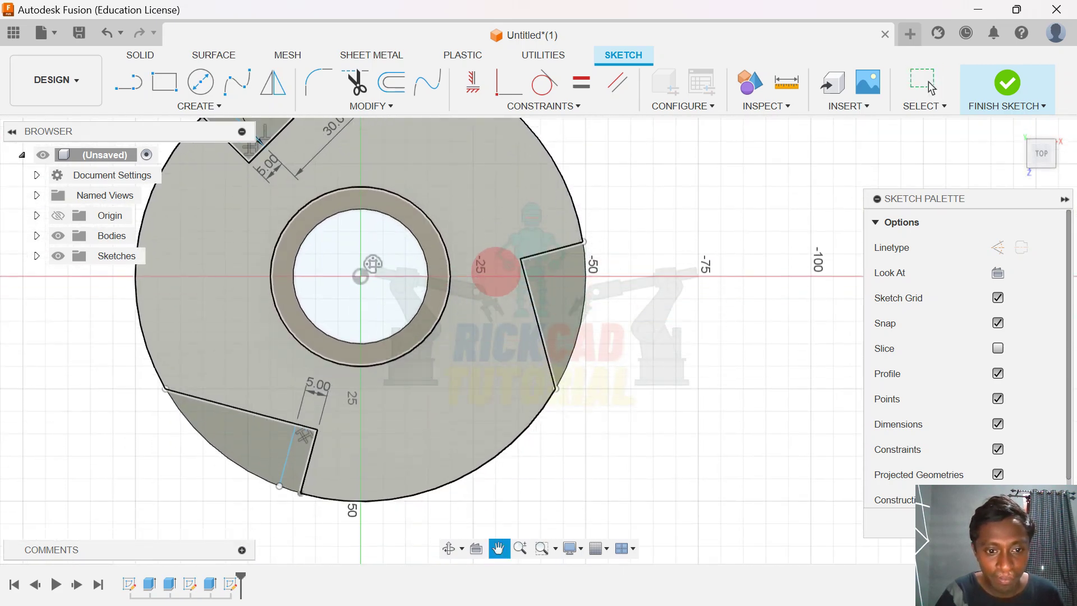
pyautogui.scroll(2, 495, 271)
pyautogui.moveTo(497, 272); pyautogui.dragTo(505, 409, button='middle')
pyautogui.press('l')
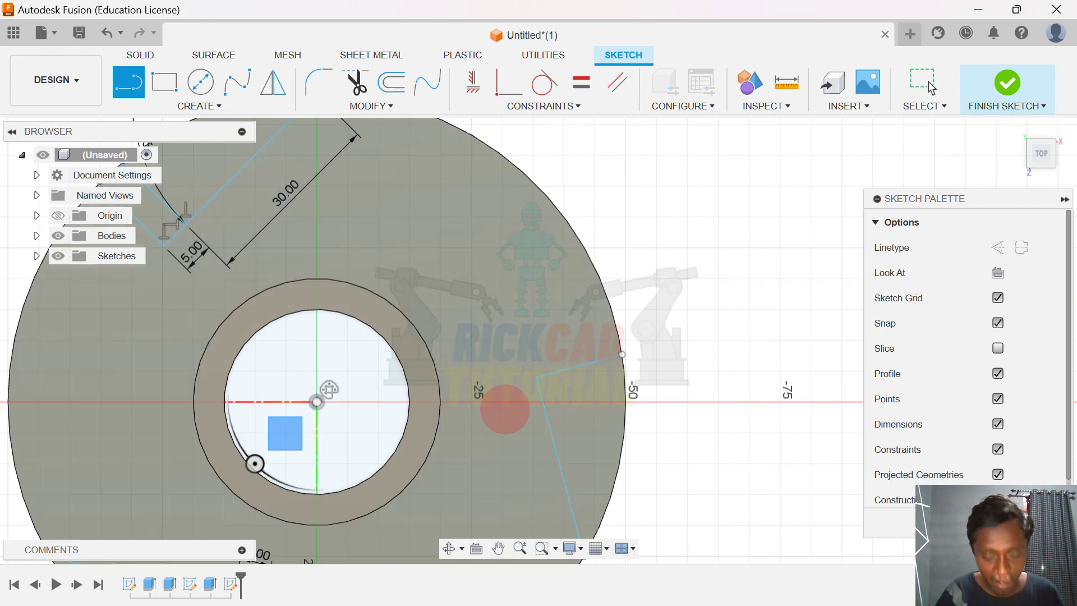
pyautogui.scroll(3, 525, 387)
pyautogui.click(548, 367)
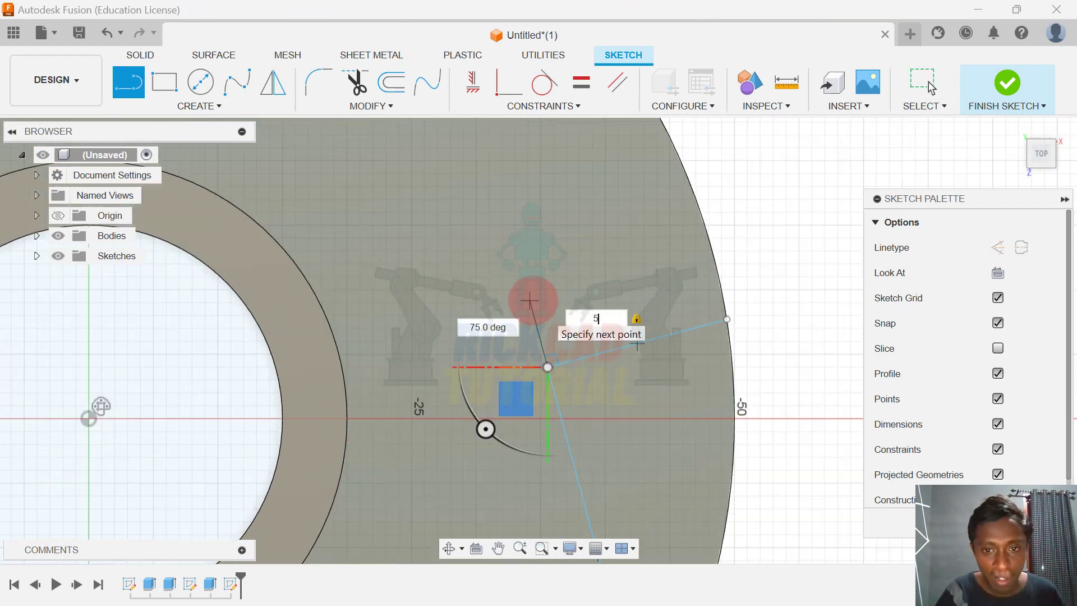
pyautogui.write('5')
pyautogui.press('Return')
pyautogui.click(926, 84)
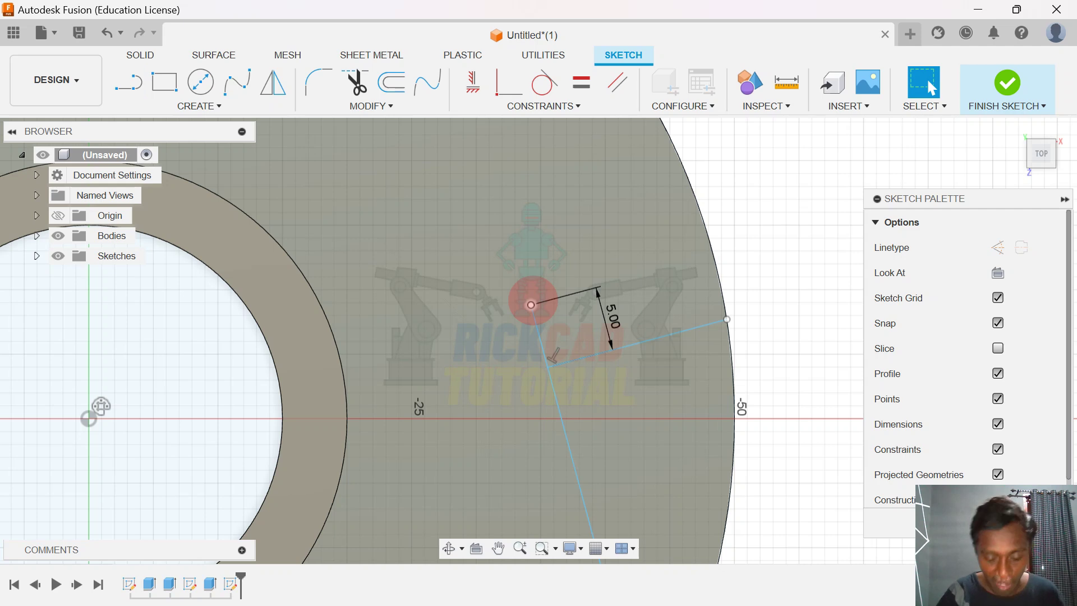
pyautogui.moveTo(603, 314); pyautogui.dragTo(501, 345)
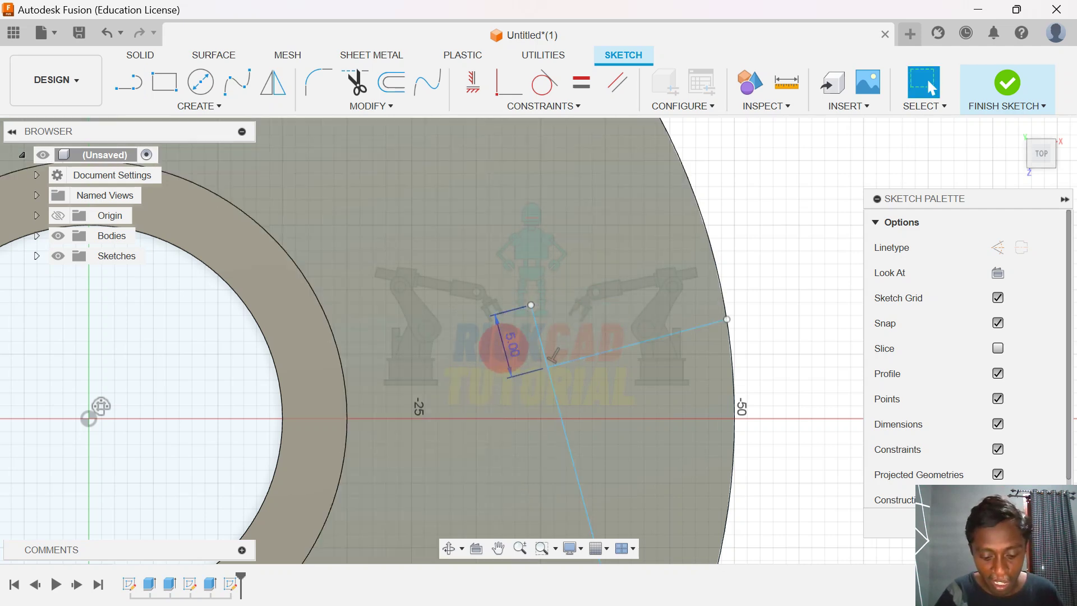
# Draw a line from that 5 mm line's free end to the disc's edge at 165°, and finish the sketch.
pyautogui.press('l')
pyautogui.click(530, 305)
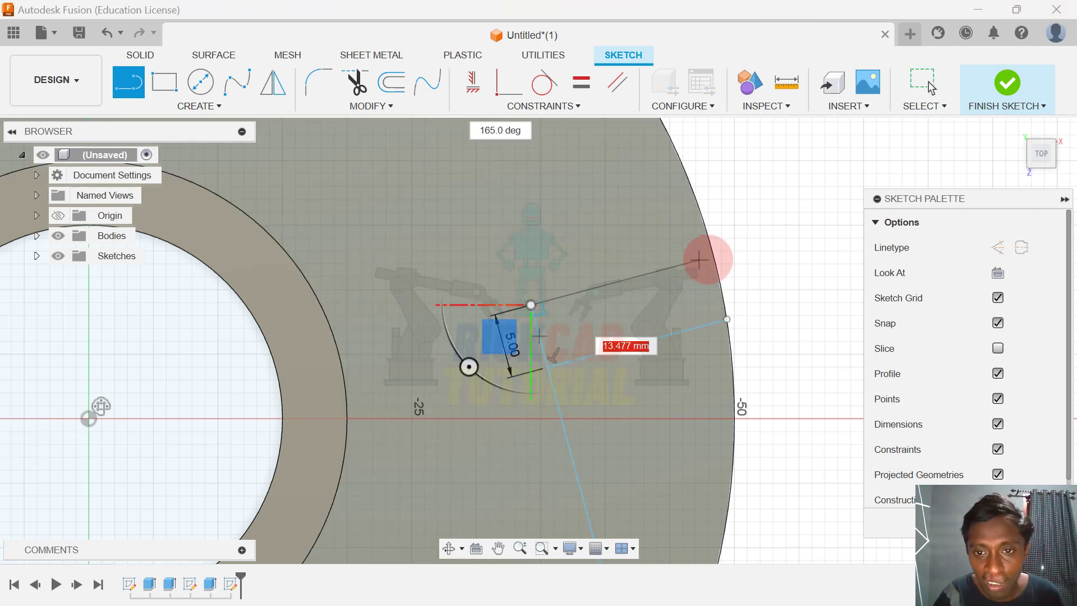
pyautogui.click(713, 256)
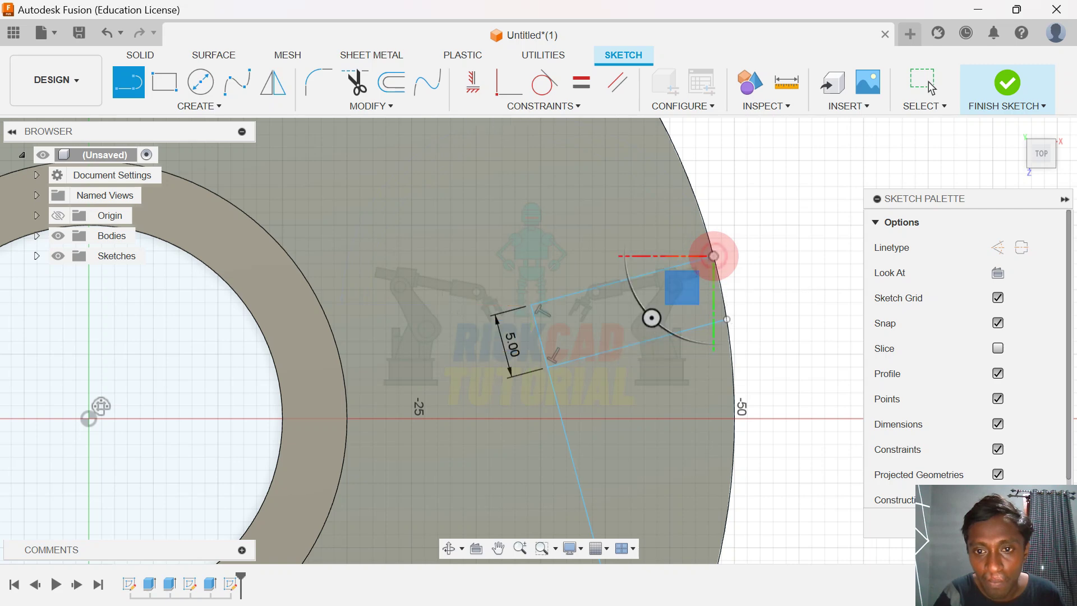
pyautogui.rightClick(715, 257)
pyautogui.click(774, 255)
pyautogui.scroll(-3, 729, 314)
pyautogui.scroll(-2, 728, 316)
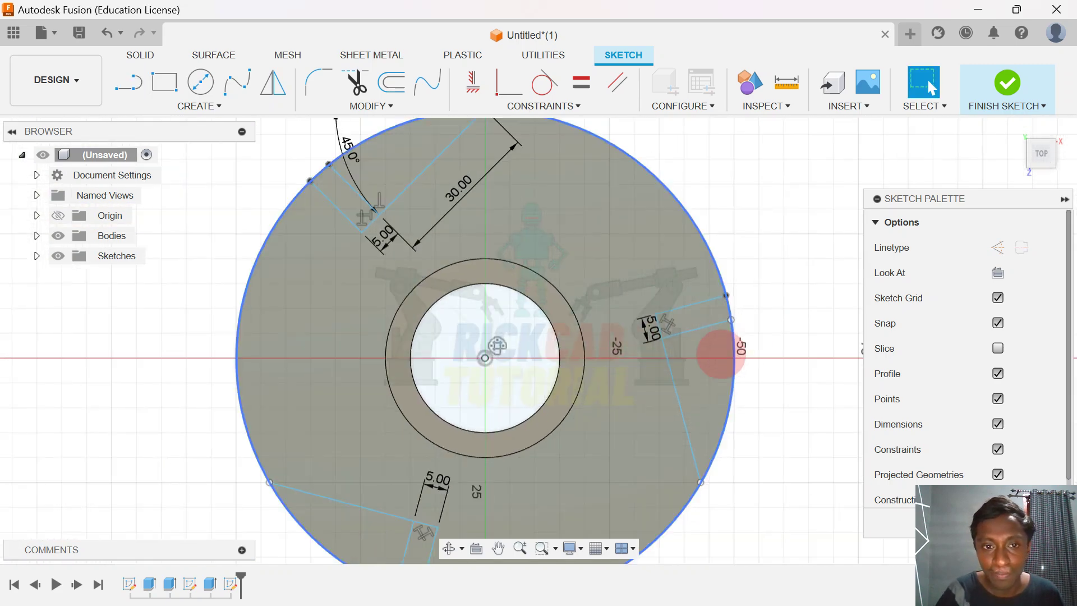
pyautogui.click(1007, 85)
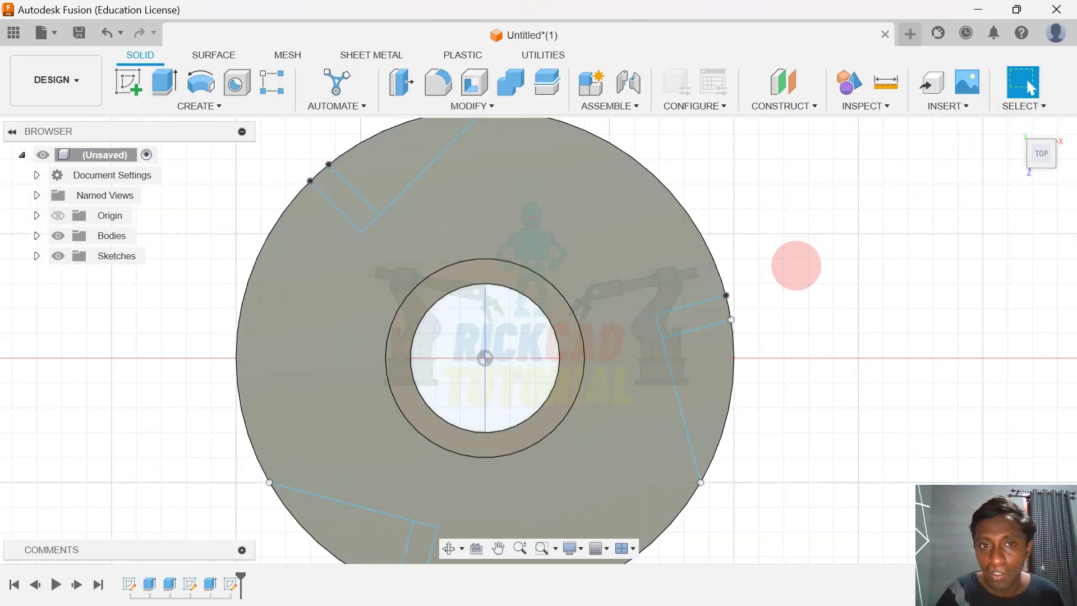
# Extrude the three notch profiles -20 mm as a cut through the disc.
pyautogui.scroll(-3, 793, 265)
pyautogui.keyDown('shift'); pyautogui.moveTo(783, 312); pyautogui.dragTo(813, 290, button='middle'); pyautogui.keyUp('shift')
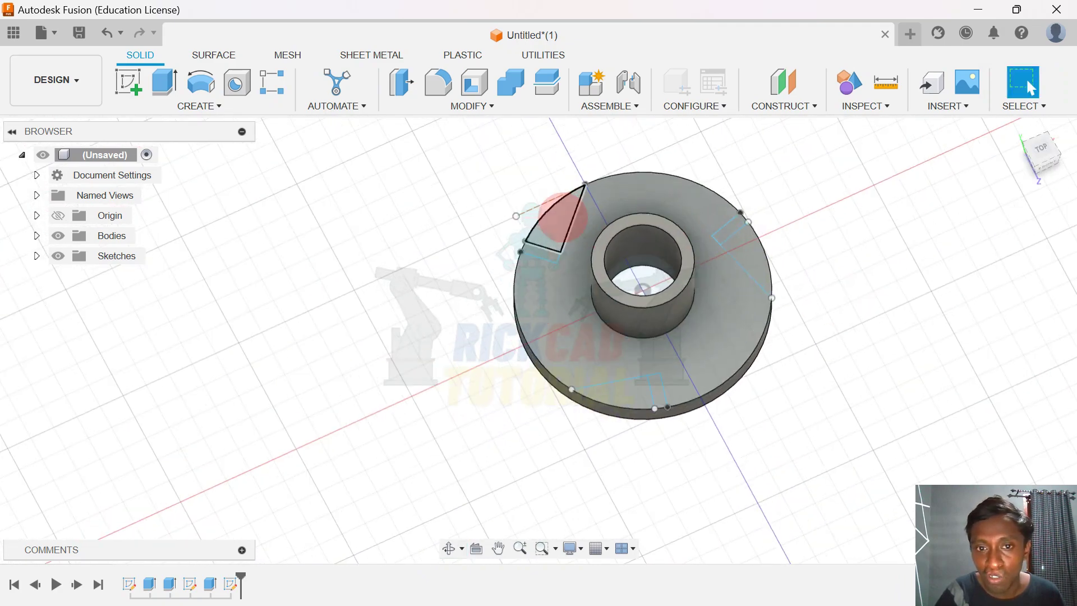
pyautogui.click(553, 217)
pyautogui.press('e')
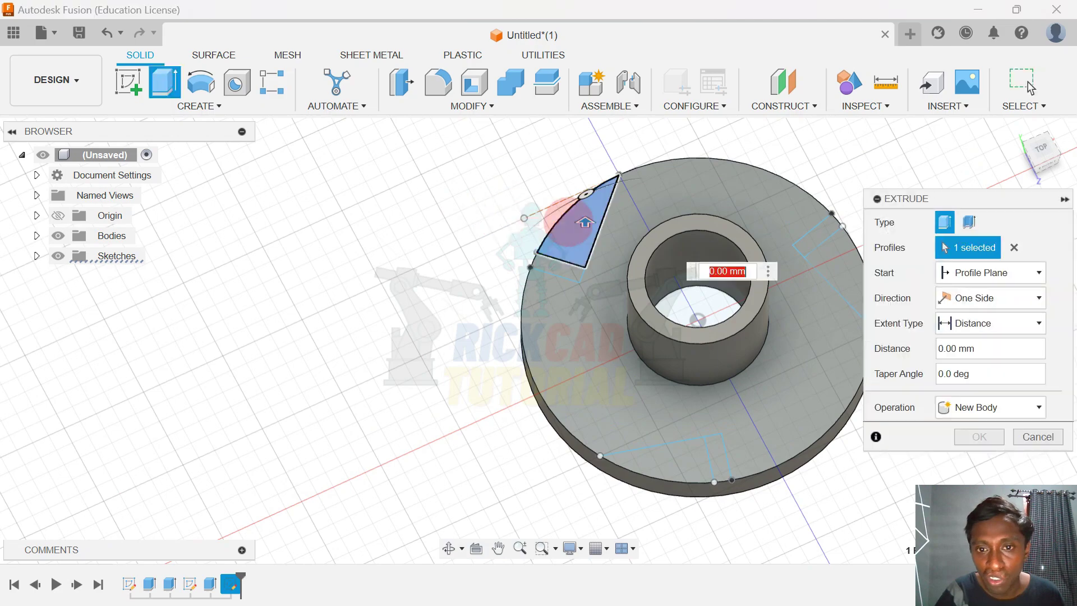
pyautogui.keyDown('shift'); pyautogui.moveTo(498, 174); pyautogui.dragTo(744, 271, button='middle'); pyautogui.keyUp('shift')
pyautogui.click(741, 261)
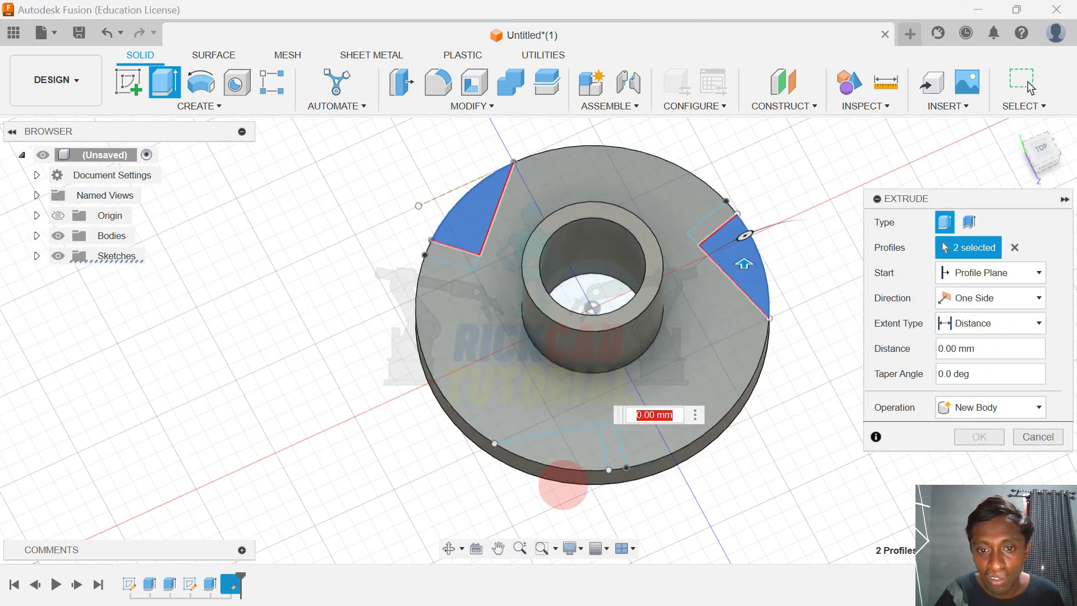
pyautogui.click(548, 452)
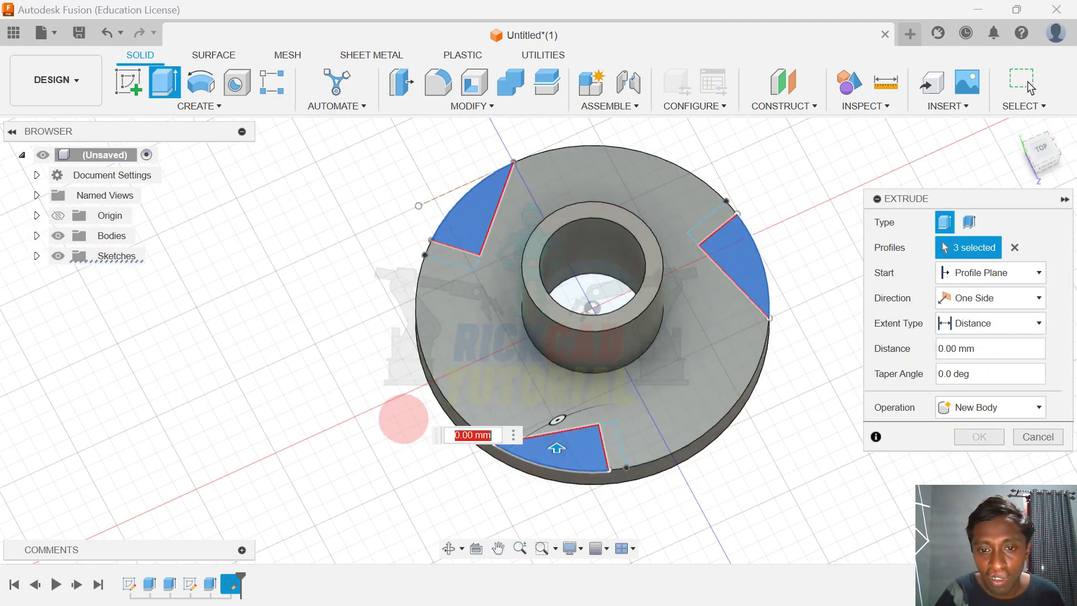
pyautogui.keyDown('shift'); pyautogui.moveTo(398, 416); pyautogui.dragTo(400, 325, button='middle'); pyautogui.keyUp('shift')
pyautogui.write('-15')
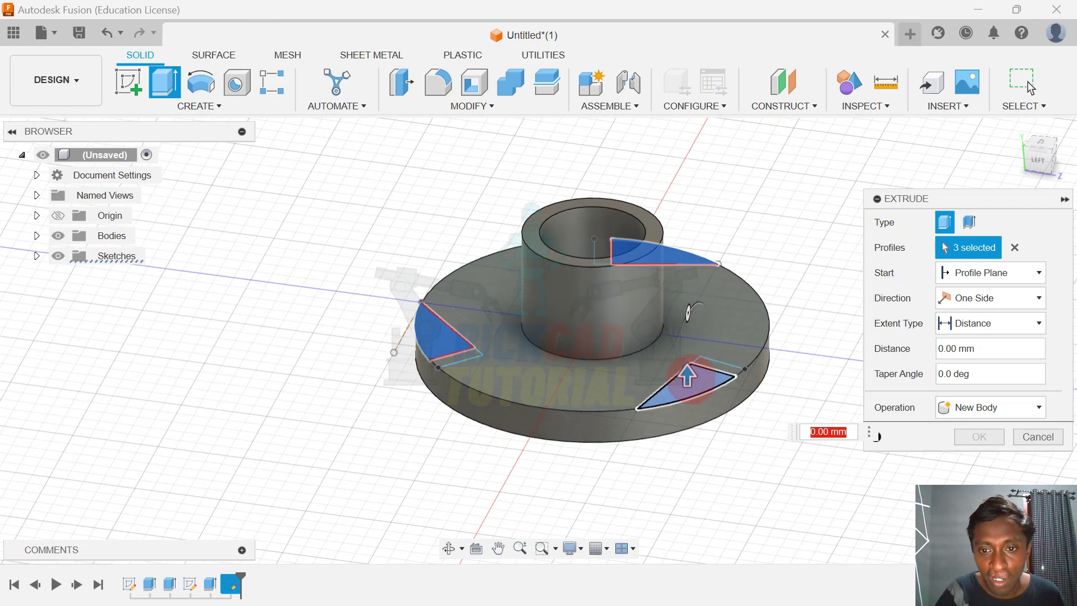
pyautogui.moveTo(679, 436); pyautogui.dragTo(676, 452)
pyautogui.keyDown('shift'); pyautogui.moveTo(418, 461); pyautogui.dragTo(353, 480, button='middle'); pyautogui.keyUp('shift')
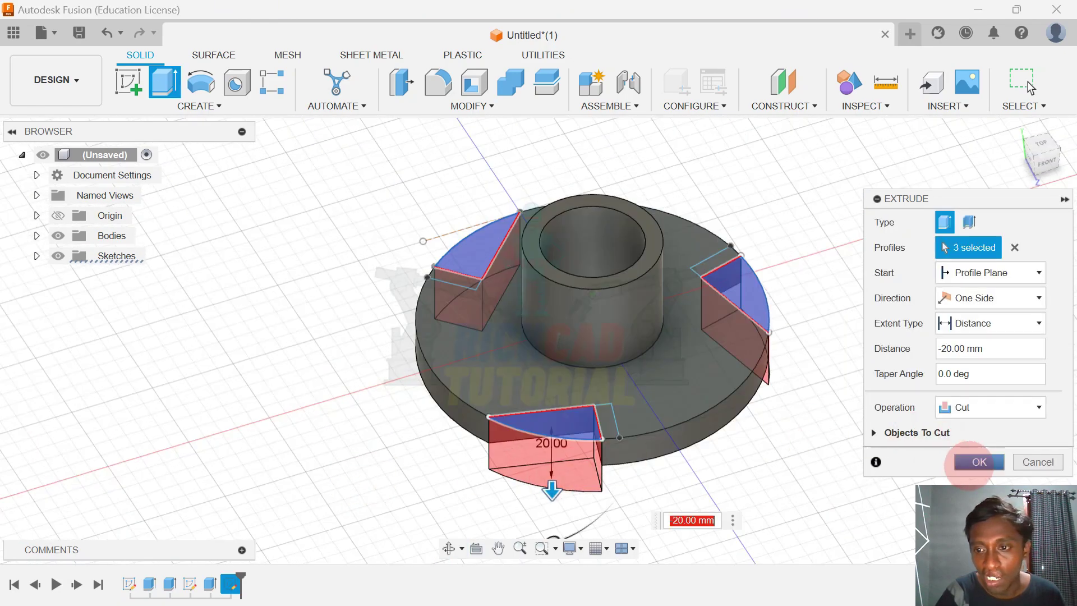
pyautogui.click(968, 463)
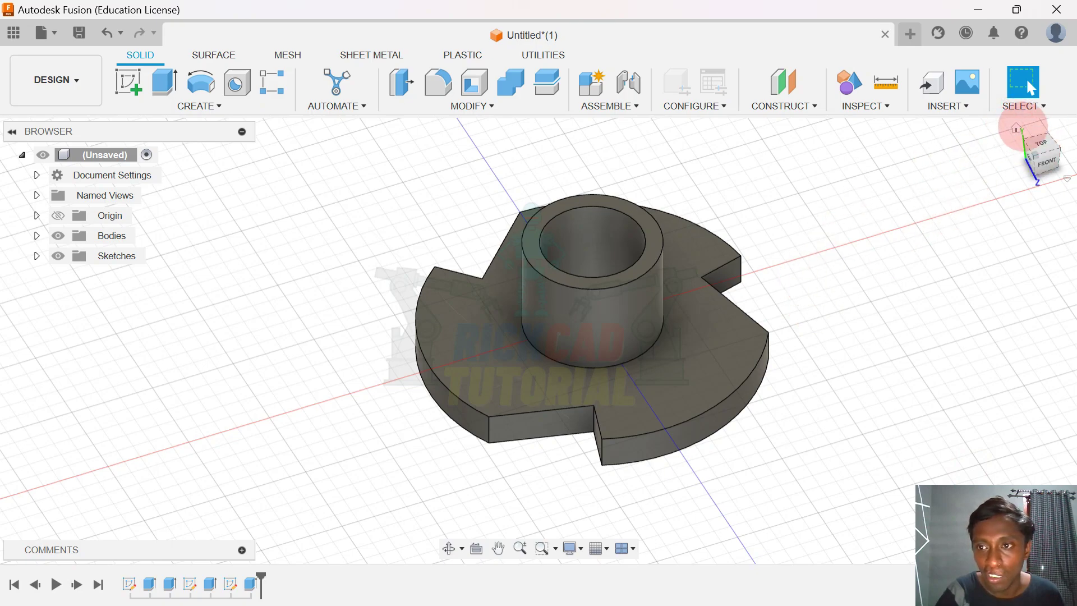
# Make the notch sketch, Sketch3, visible on the model again.
pyautogui.click(1016, 127)
pyautogui.keyDown('shift'); pyautogui.moveTo(784, 380); pyautogui.dragTo(822, 409, button='middle'); pyautogui.keyUp('shift')
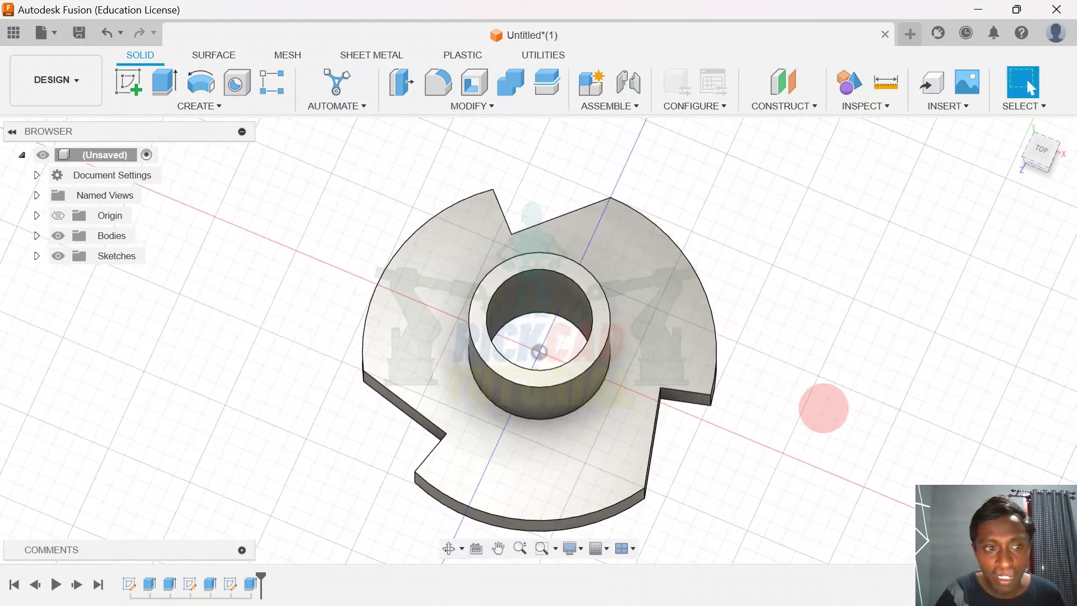
pyautogui.click(37, 255)
pyautogui.click(73, 316)
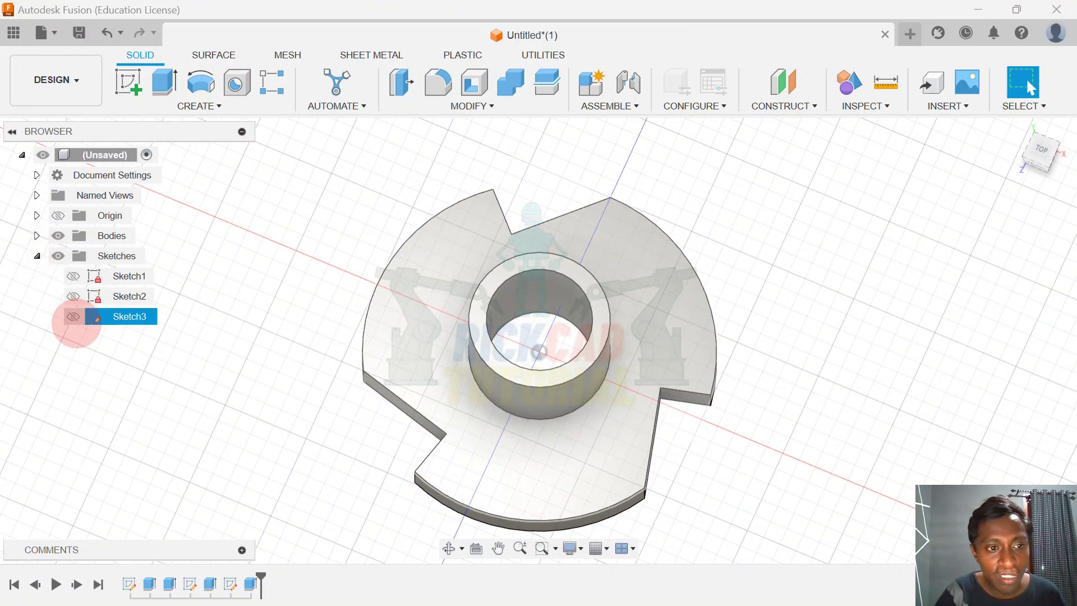
# Extrude the three 5 mm wide strips beside the notches upward by about 20 mm, joined to the disc.
pyautogui.scroll(5, 413, 247)
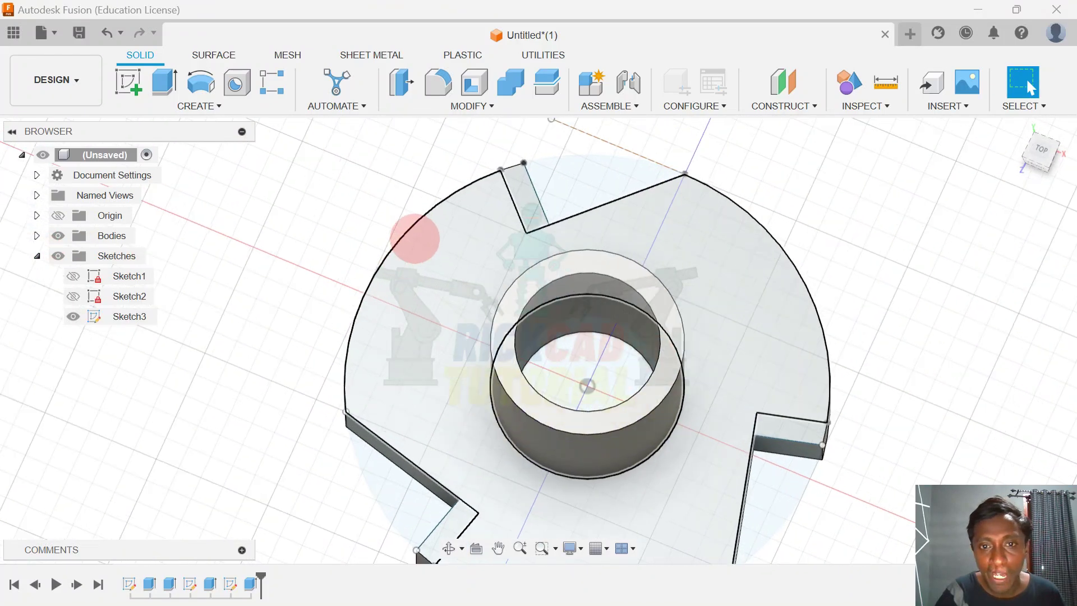
pyautogui.click(414, 246)
pyautogui.press('e')
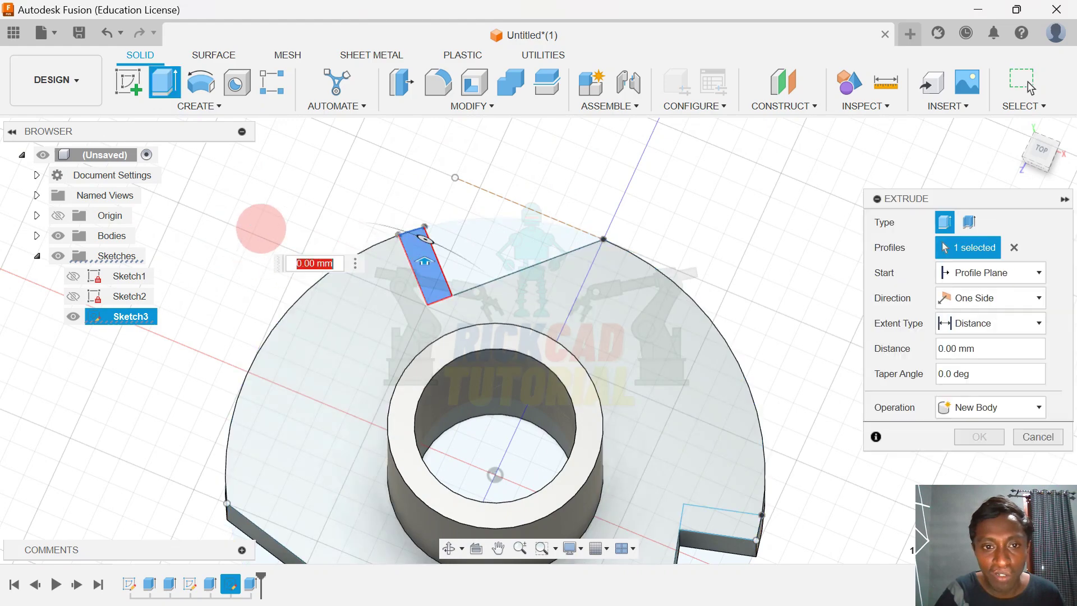
pyautogui.click(369, 470)
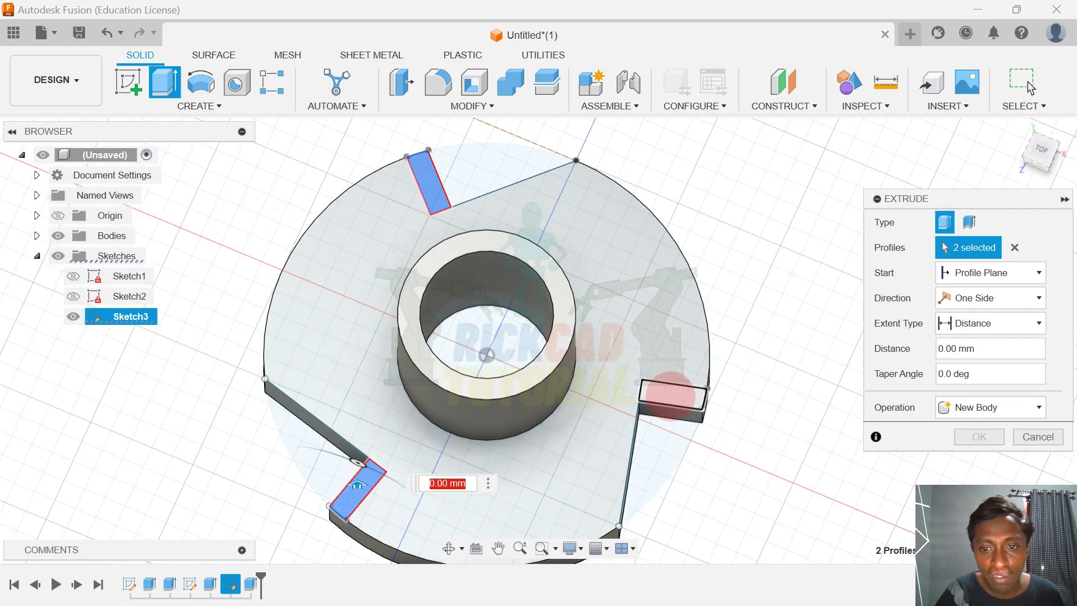
pyautogui.click(671, 400)
pyautogui.keyDown('shift'); pyautogui.moveTo(356, 432); pyautogui.dragTo(388, 343, button='middle'); pyautogui.keyUp('shift')
pyautogui.scroll(-1, 388, 344)
pyautogui.moveTo(594, 179); pyautogui.dragTo(593, 134)
pyautogui.keyDown('shift'); pyautogui.moveTo(529, 306); pyautogui.dragTo(493, 221, button='middle'); pyautogui.keyUp('shift')
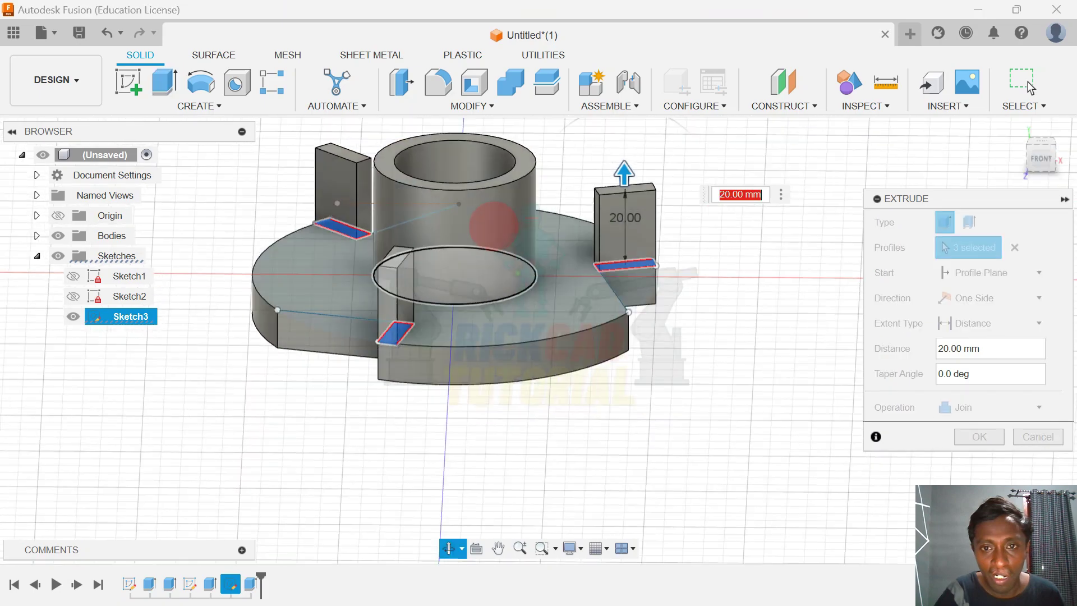
# Set the strips' extrusion distance to exactly 20 mm, complete the extrusion and hide Sketch3.
pyautogui.scroll(1, 489, 293)
pyautogui.moveTo(487, 298); pyautogui.dragTo(486, 303, button='middle')
pyautogui.scroll(1, 486, 303)
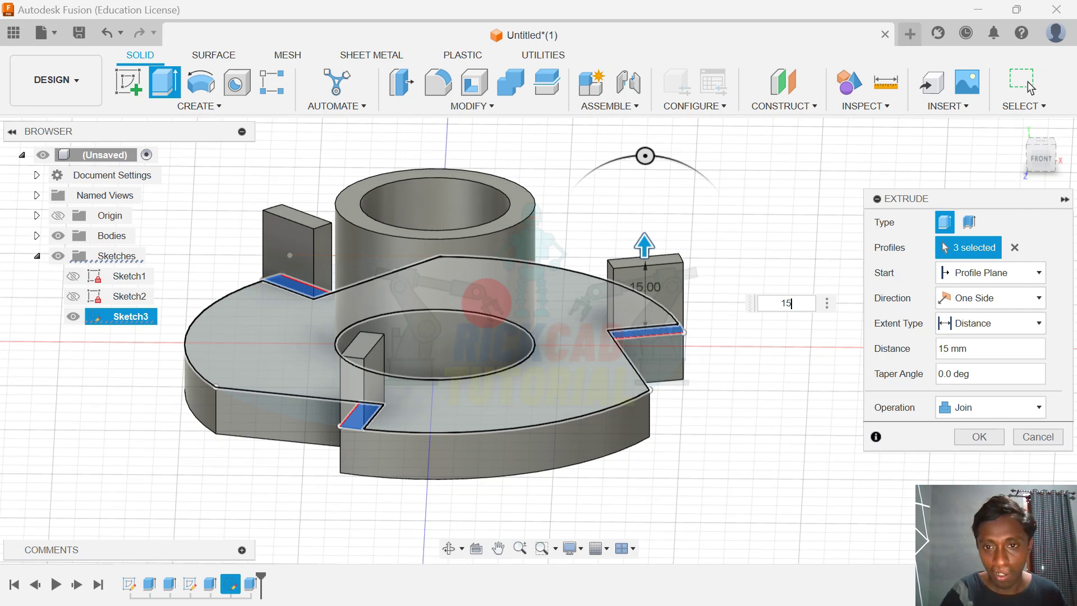
pyautogui.press('BackSpace')
pyautogui.press('BackSpace')
pyautogui.write('20')
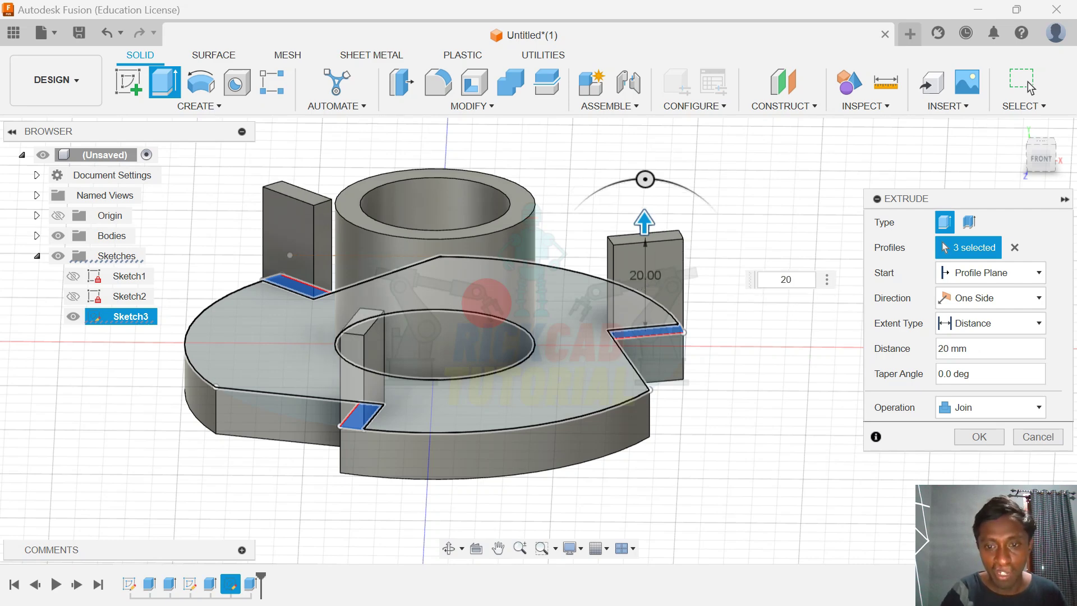
pyautogui.press('Return')
pyautogui.scroll(1, 181, 304)
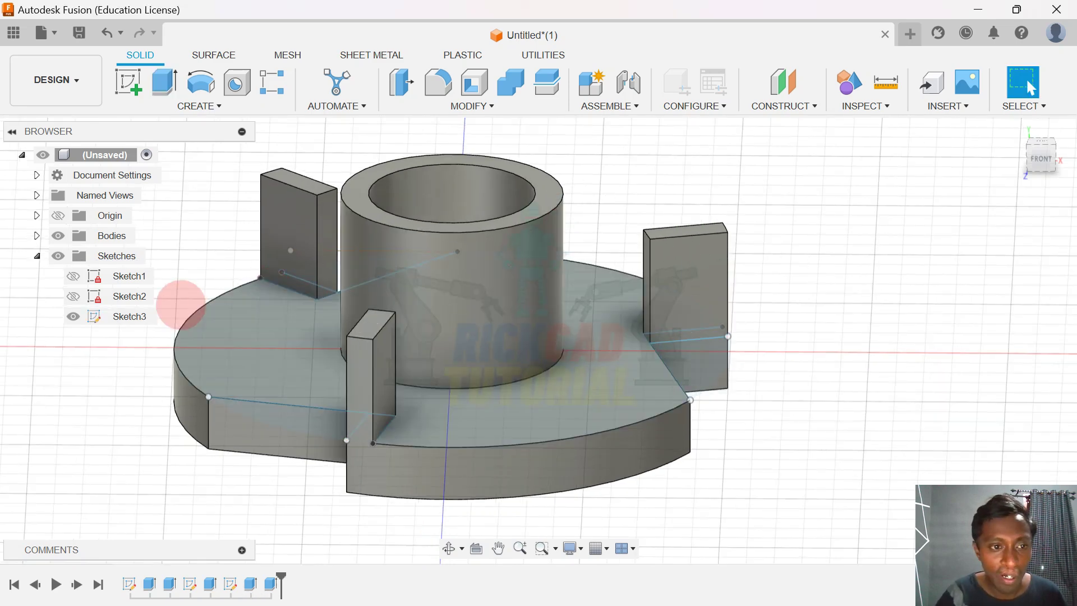
pyautogui.click(74, 317)
# On the left upright rib's flat face, sketch a diagonal line from the upper inner corner to the lower outer corner.
pyautogui.moveTo(154, 242)
pyautogui.keyDown('shift'); pyautogui.mouseDown(button='middle')
pyautogui.moveTo(362, 251)
pyautogui.moveTo(358, 290)
pyautogui.moveTo(391, 286)
pyautogui.mouseUp(button='middle'); pyautogui.keyUp('shift')
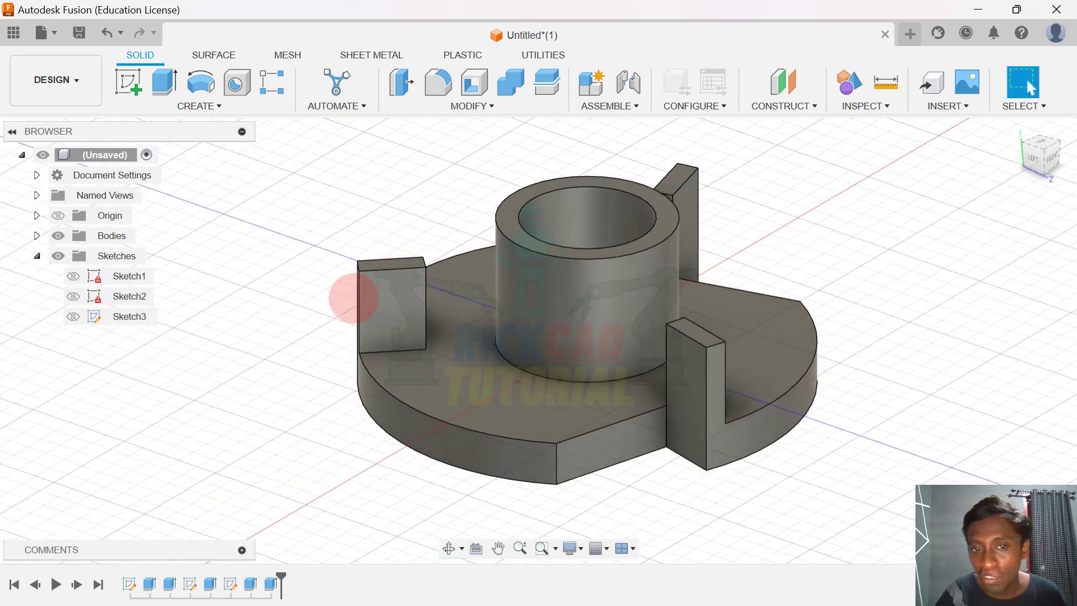
pyautogui.scroll(1, 353, 298)
pyautogui.click(386, 295)
pyautogui.press('l')
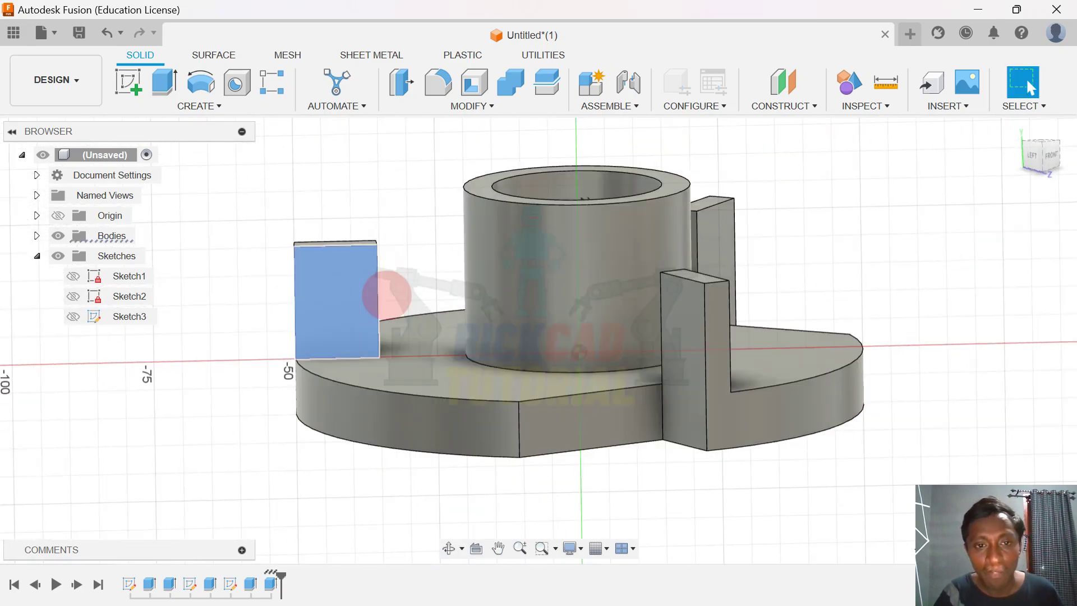
pyautogui.scroll(1, 353, 215)
pyautogui.moveTo(356, 217); pyautogui.dragTo(476, 256, button='middle')
pyautogui.scroll(2, 433, 251)
pyautogui.scroll(2, 433, 252)
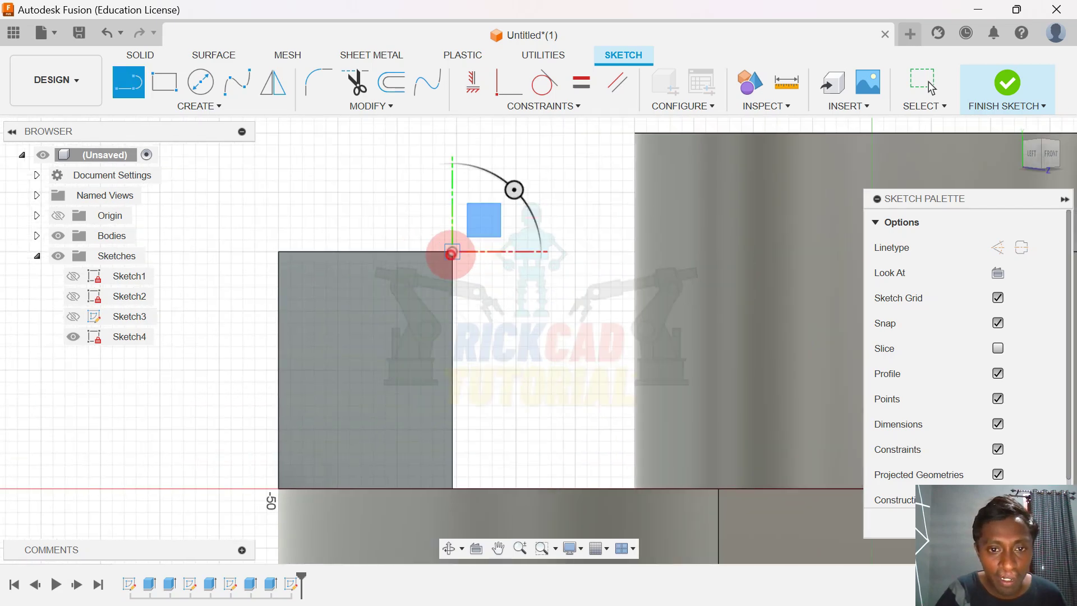
pyautogui.click(279, 488)
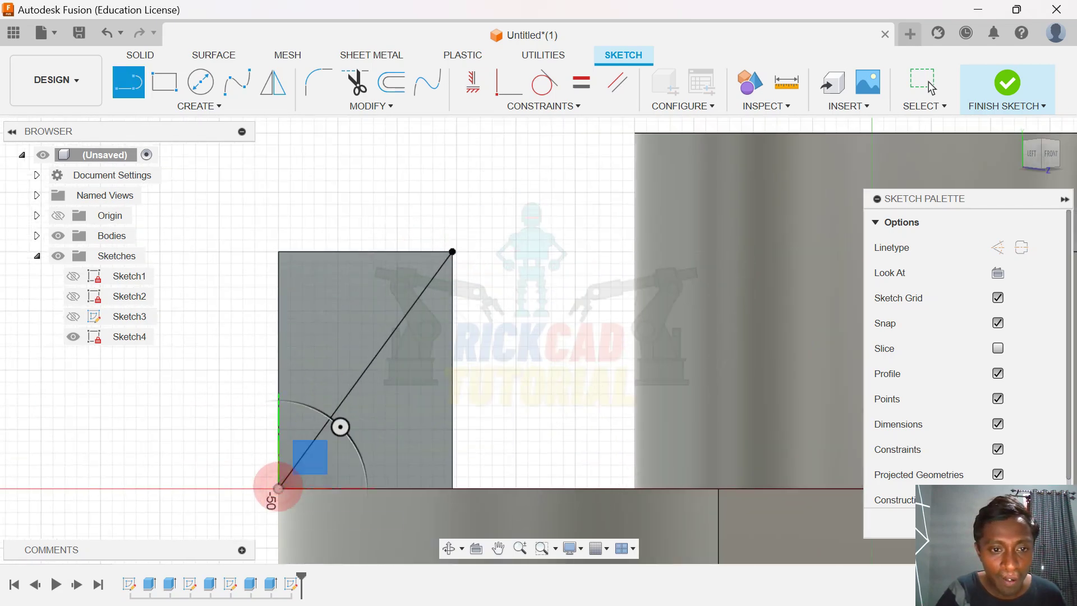
pyautogui.rightClick(279, 487)
pyautogui.click(339, 485)
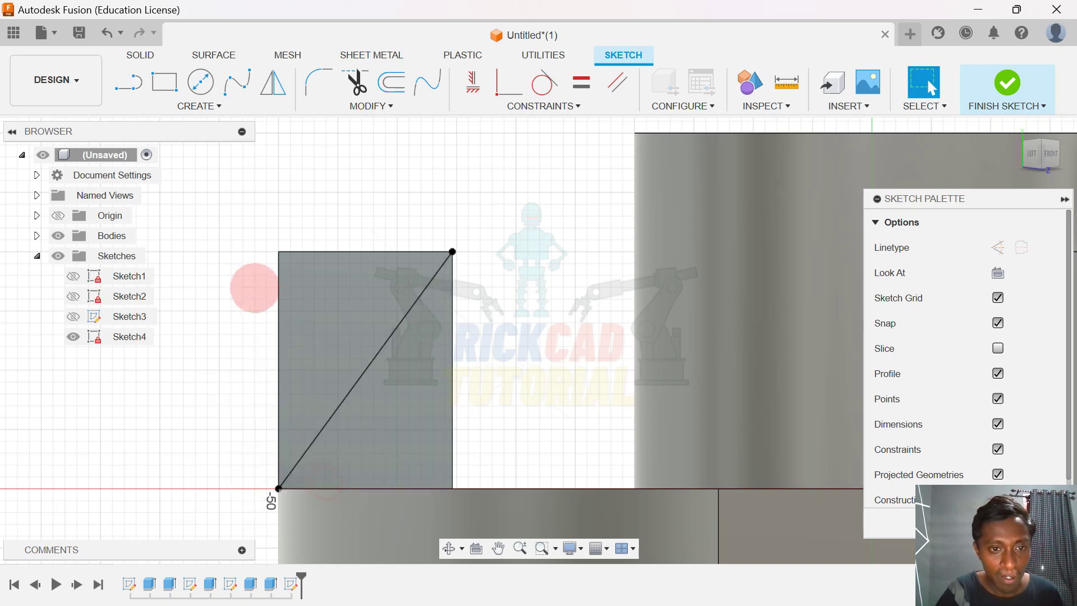
# Extrude the outer triangle above the diagonal by -26 mm as a cut through the first upright rib.
pyautogui.scroll(-1, 253, 286)
pyautogui.press('e')
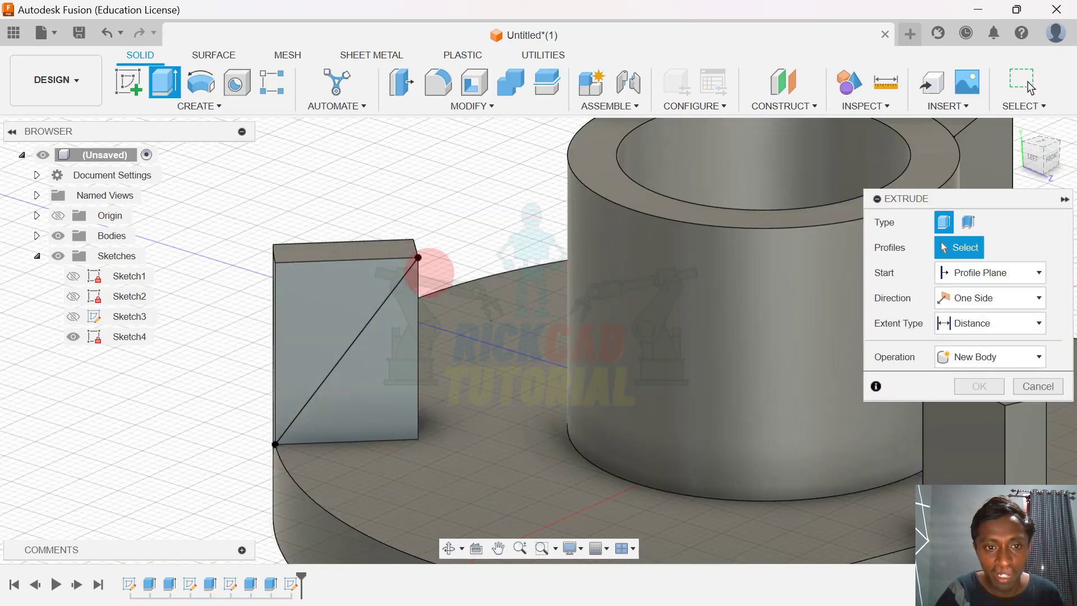
pyautogui.click(381, 275)
pyautogui.moveTo(361, 331); pyautogui.dragTo(337, 253)
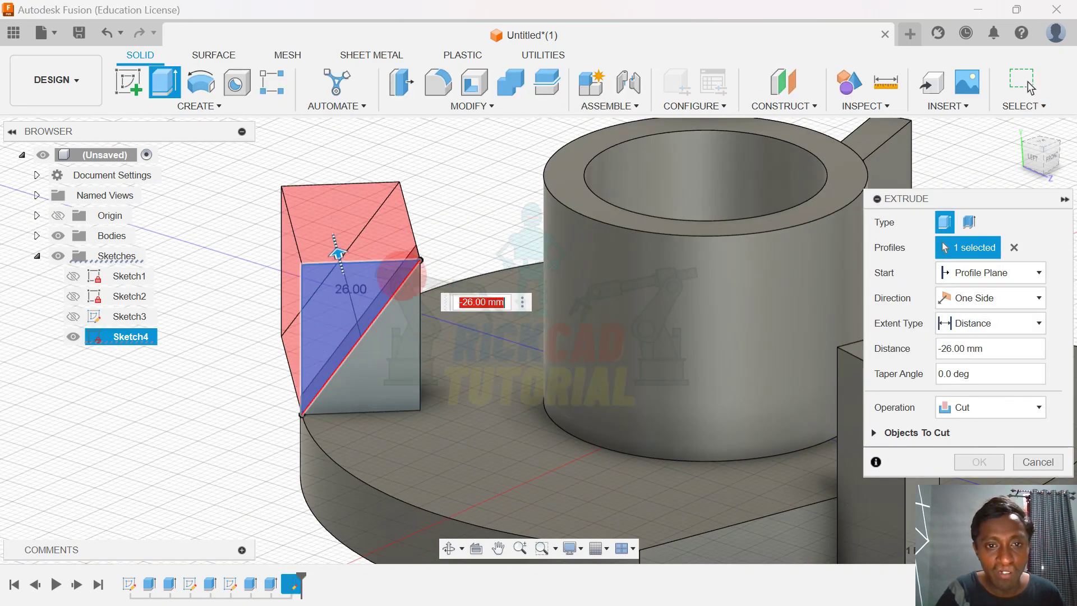
pyautogui.click(983, 462)
# On the second upright rib's flat face, sketch a diagonal line from the upper inner corner to the lower outer corner.
pyautogui.scroll(-3, 463, 246)
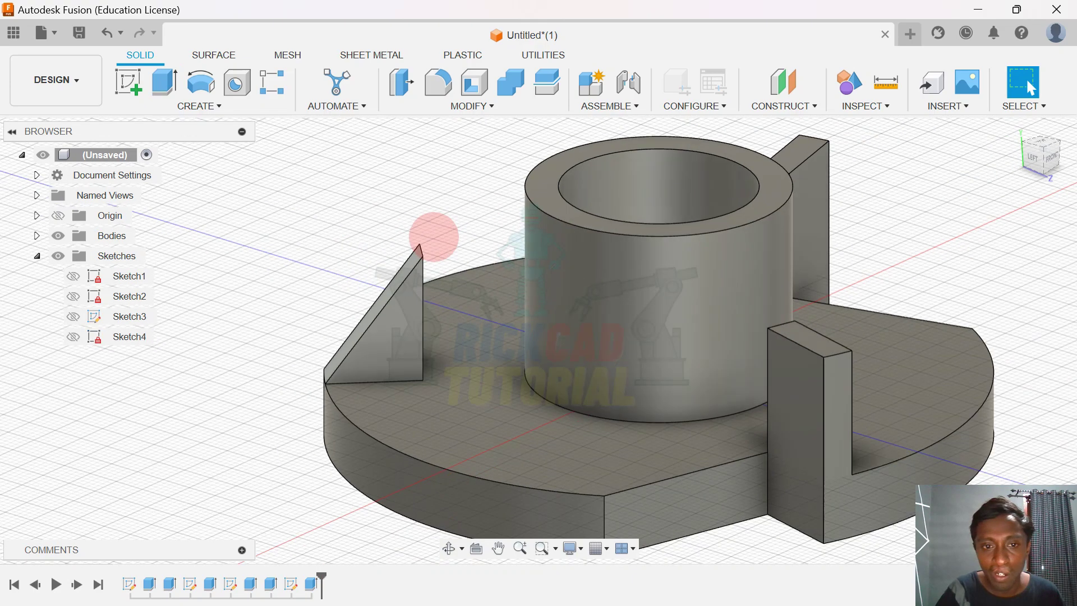
pyautogui.keyDown('shift'); pyautogui.moveTo(820, 363); pyautogui.dragTo(422, 307, button='middle'); pyautogui.keyUp('shift')
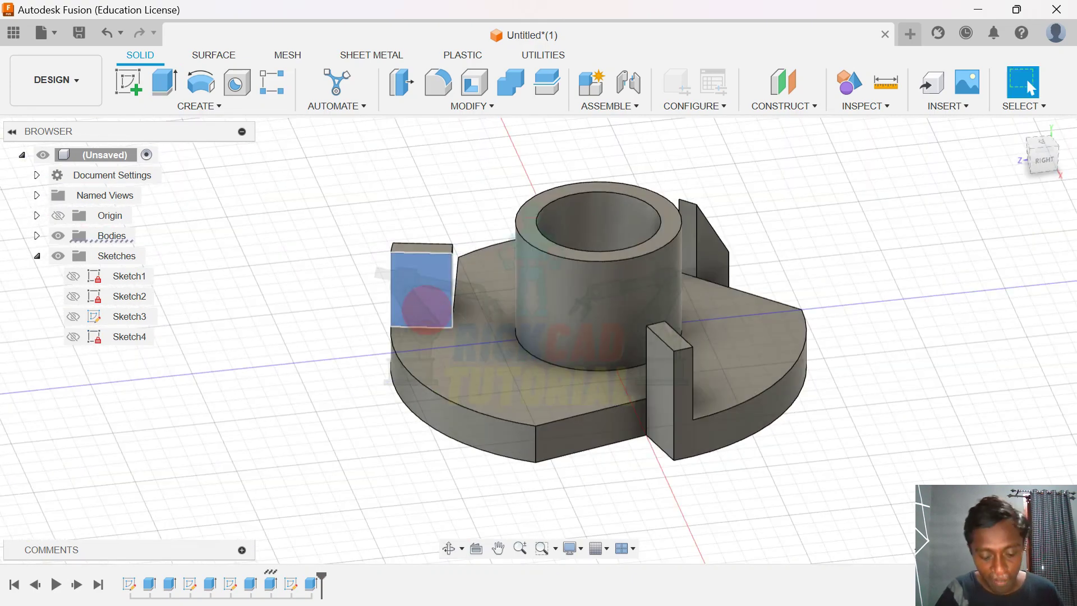
pyautogui.click(422, 307)
pyautogui.press('l')
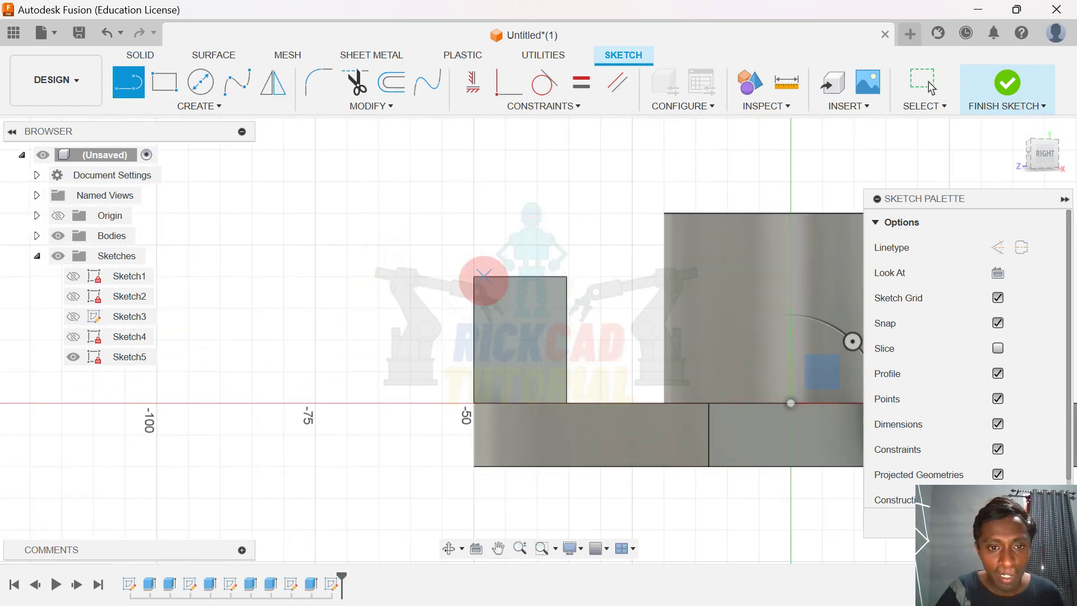
pyautogui.keyDown('shift'); pyautogui.moveTo(505, 249); pyautogui.dragTo(587, 273, button='middle'); pyautogui.keyUp('shift')
pyautogui.click(596, 275)
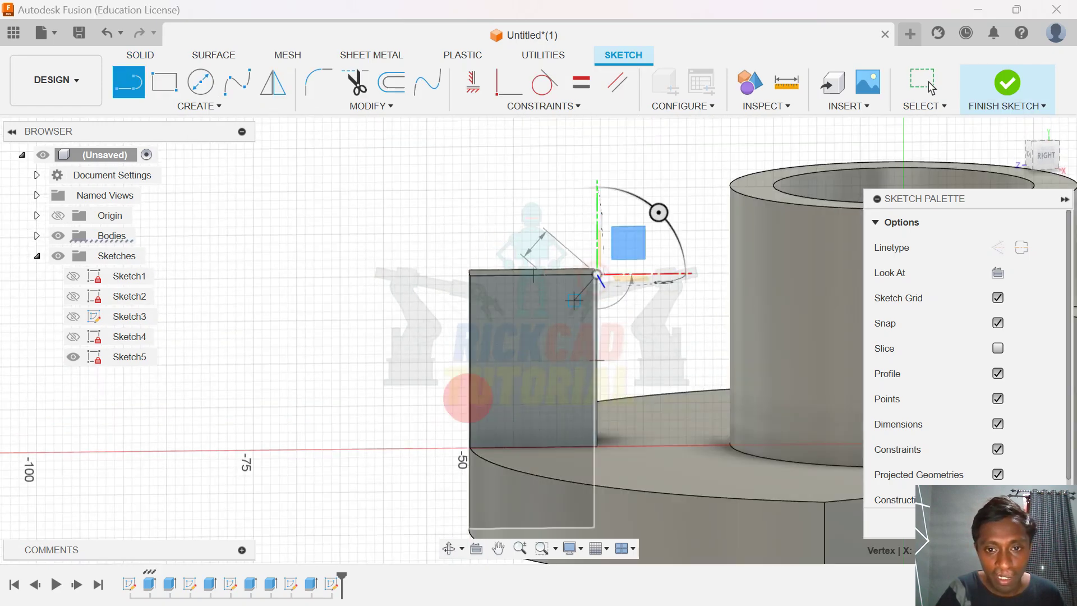
pyautogui.click(471, 447)
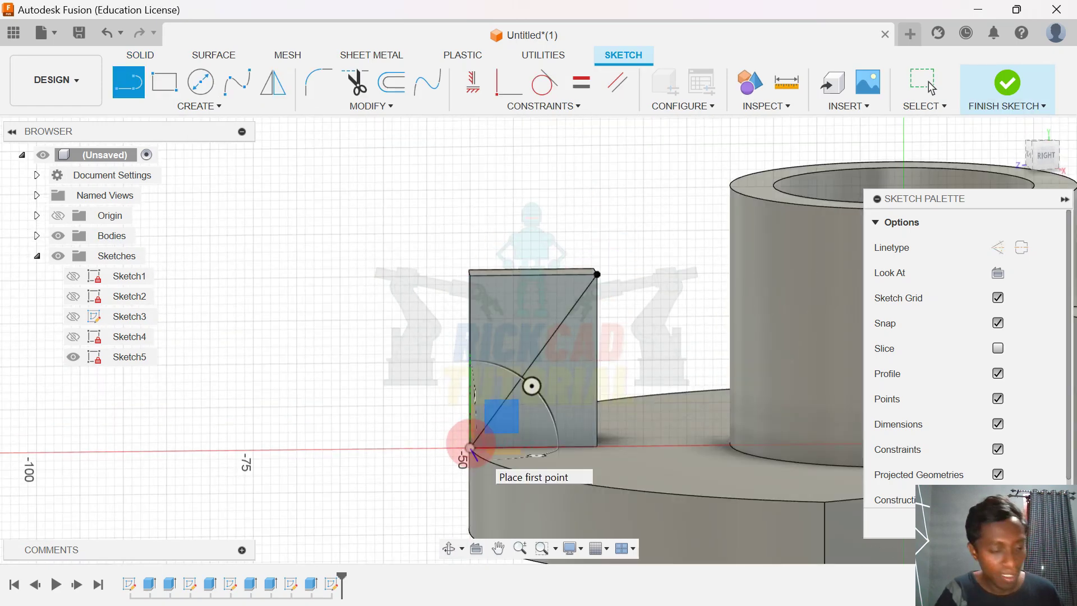
# Cut the outer triangle above the diagonal off the second rib with a -22 mm extrusion.
pyautogui.press('e')
pyautogui.click(497, 315)
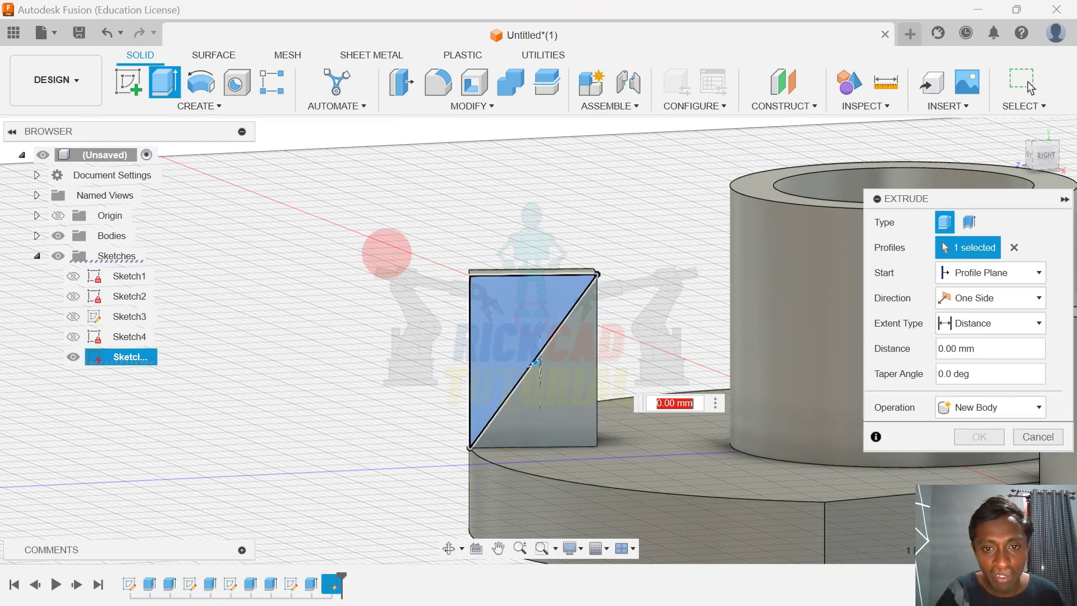
pyautogui.keyDown('shift'); pyautogui.moveTo(405, 282); pyautogui.dragTo(508, 368, button='middle'); pyautogui.keyUp('shift')
pyautogui.moveTo(536, 354); pyautogui.dragTo(481, 273)
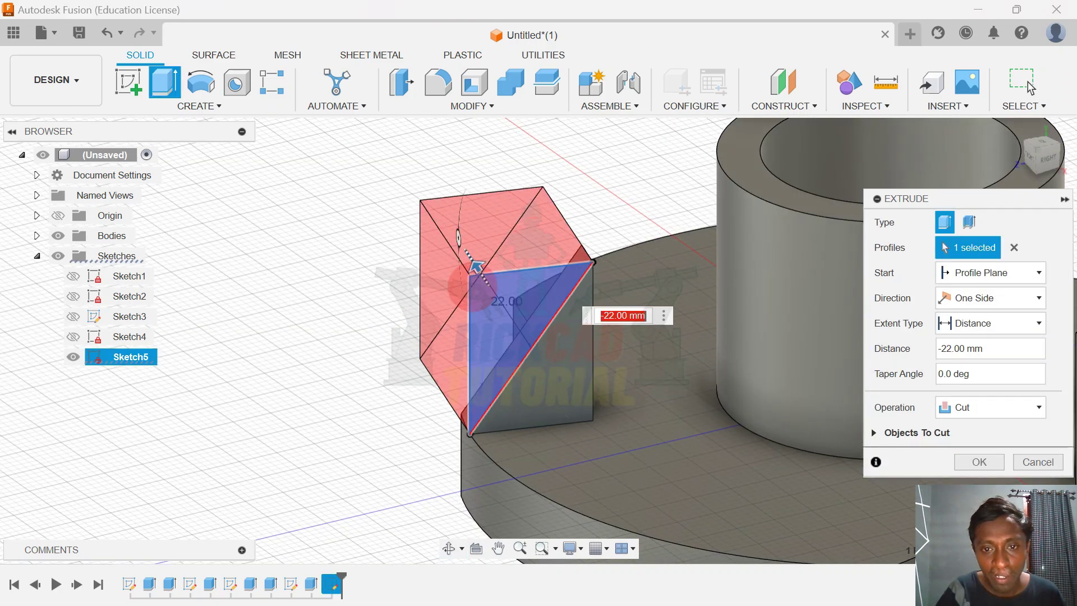
pyautogui.press('Return')
# Sketch the same upper-inner to lower-outer corner diagonal on the flat face of the third, still rectangular rib.
pyautogui.scroll(-5, 474, 287)
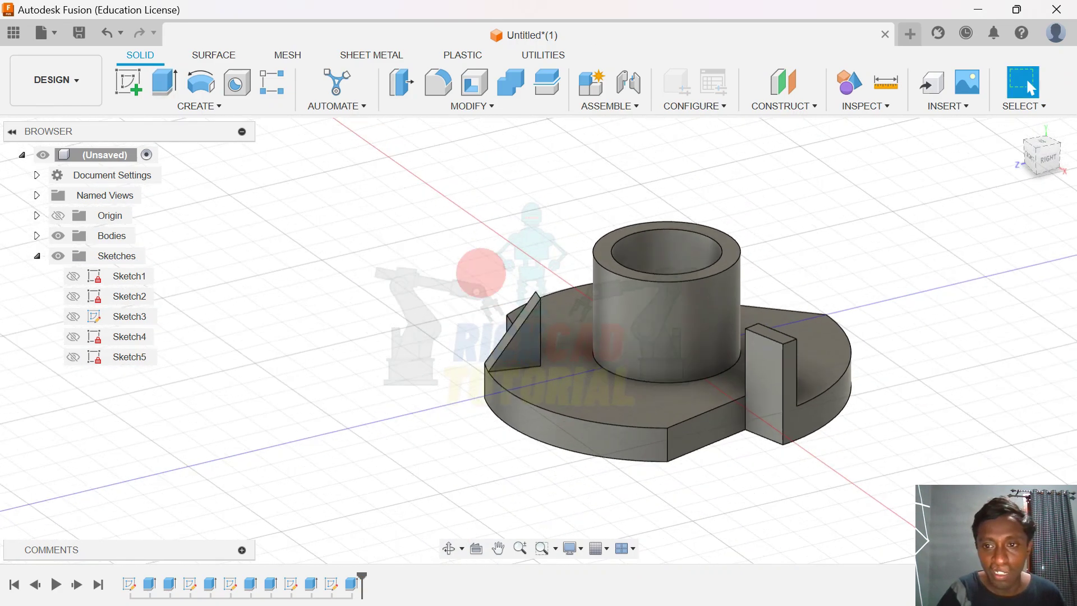
pyautogui.keyDown('shift'); pyautogui.moveTo(483, 282); pyautogui.dragTo(464, 303, button='middle'); pyautogui.keyUp('shift')
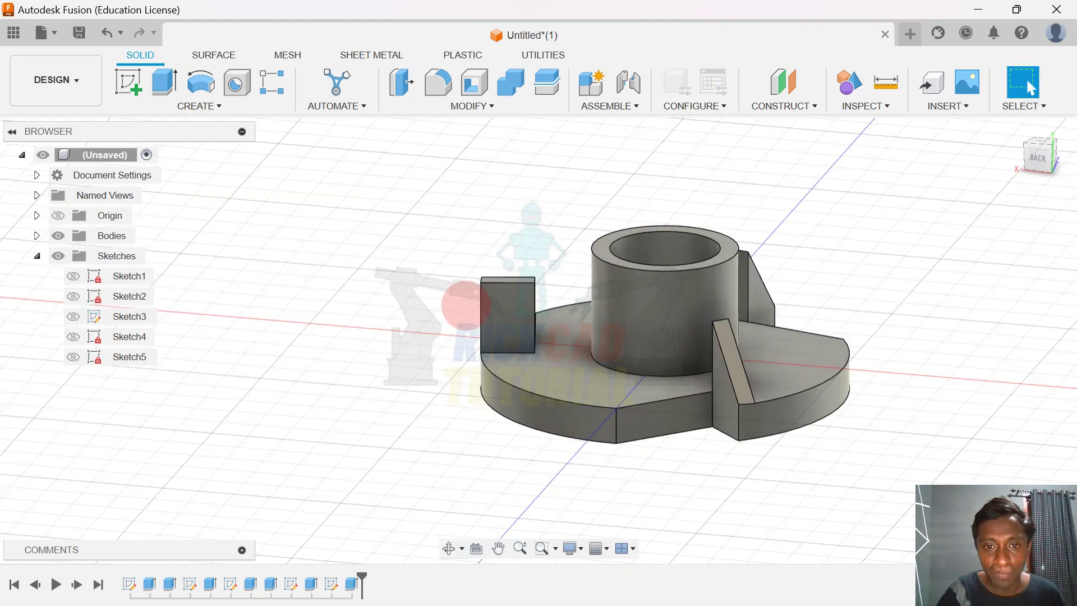
pyautogui.click(490, 306)
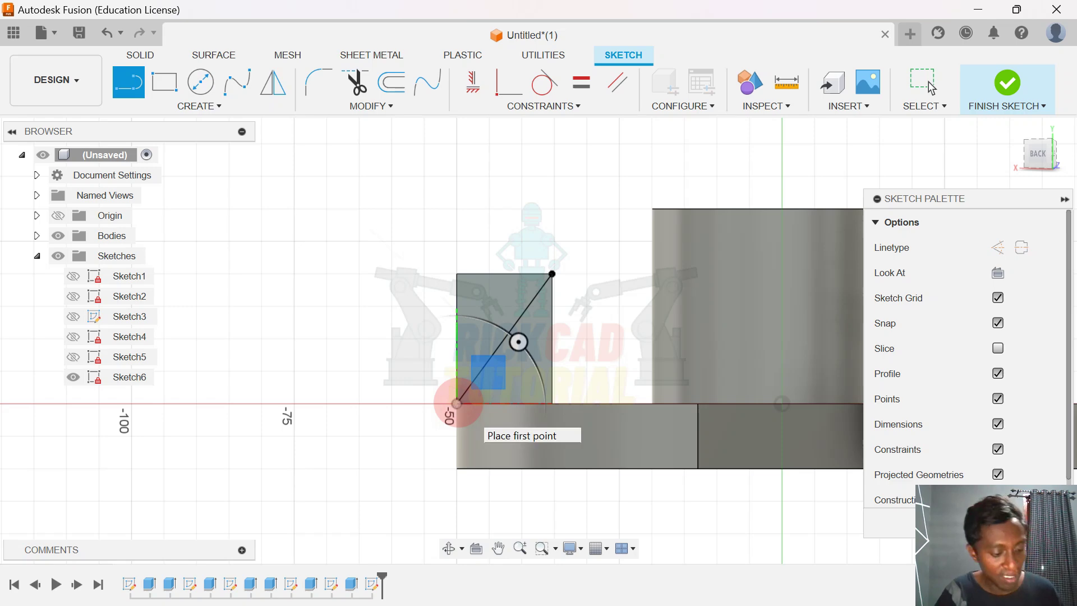
# Cut the outer triangle off the third rib with a -30 mm extrusion and return to the home view.
pyautogui.press('e')
pyautogui.click(488, 323)
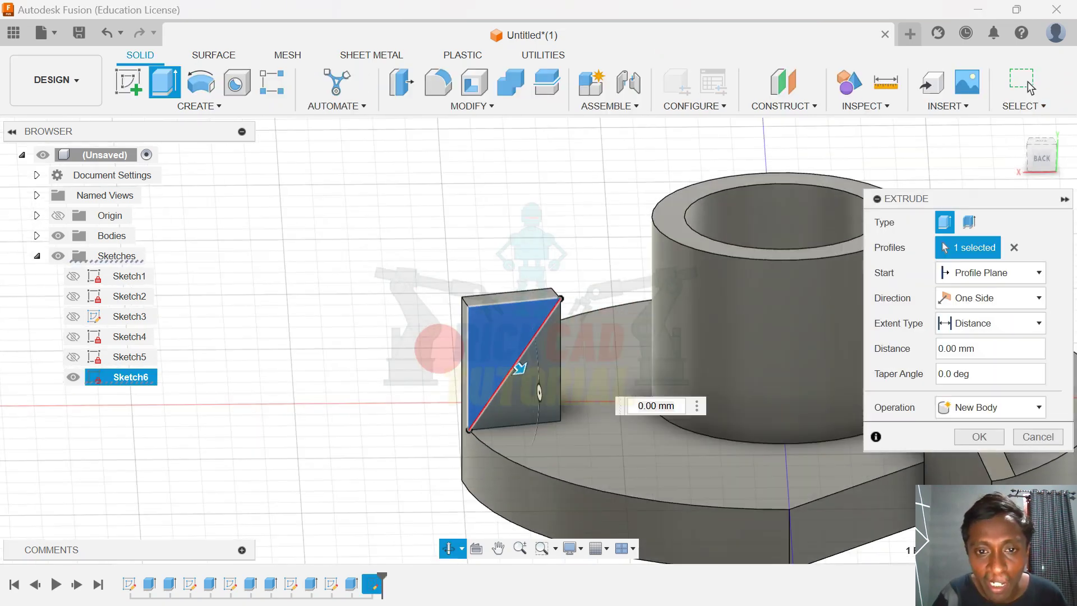
pyautogui.moveTo(517, 364); pyautogui.dragTo(448, 291)
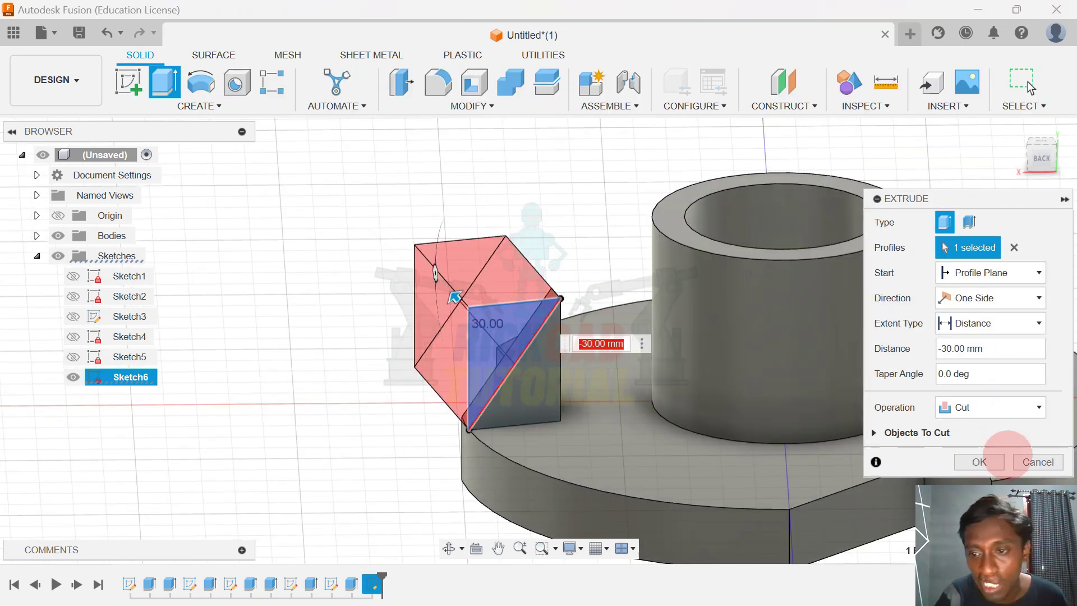
pyautogui.click(980, 460)
pyautogui.click(1016, 129)
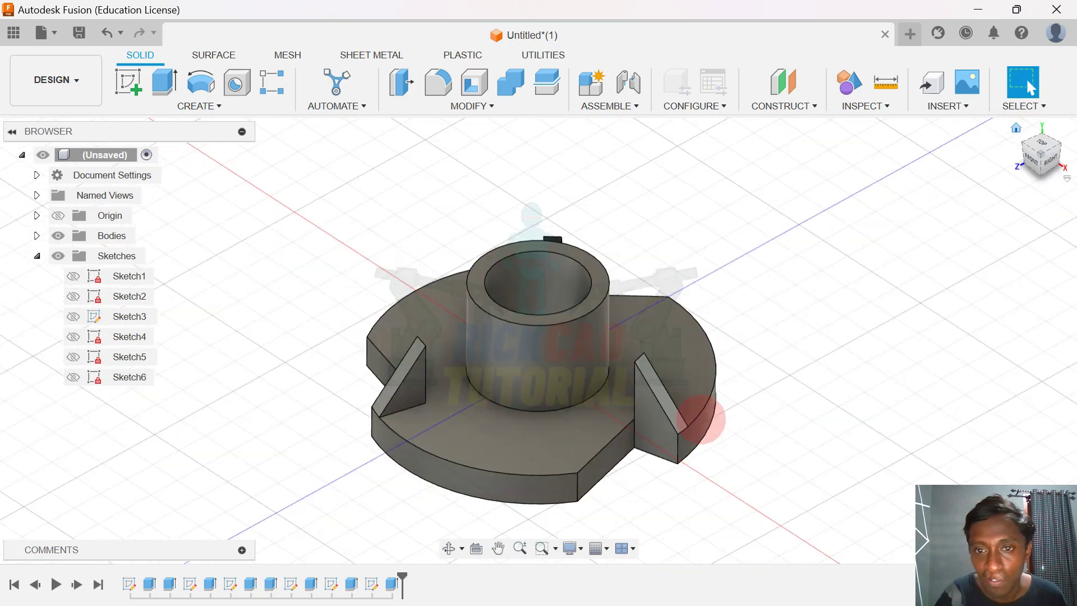
# Fillet the circular edge where the central boss meets the disc with a constant 5 mm radius.
pyautogui.keyDown('shift'); pyautogui.moveTo(782, 359); pyautogui.dragTo(837, 338, button='middle'); pyautogui.keyUp('shift')
pyautogui.moveTo(657, 250)
pyautogui.keyDown('shift'); pyautogui.mouseDown(button='middle')
pyautogui.moveTo(688, 319)
pyautogui.moveTo(608, 245)
pyautogui.moveTo(705, 241)
pyautogui.moveTo(668, 270)
pyautogui.moveTo(596, 228)
pyautogui.moveTo(631, 289)
pyautogui.moveTo(581, 291)
pyautogui.moveTo(675, 252)
pyautogui.mouseUp(button='middle'); pyautogui.keyUp('shift')
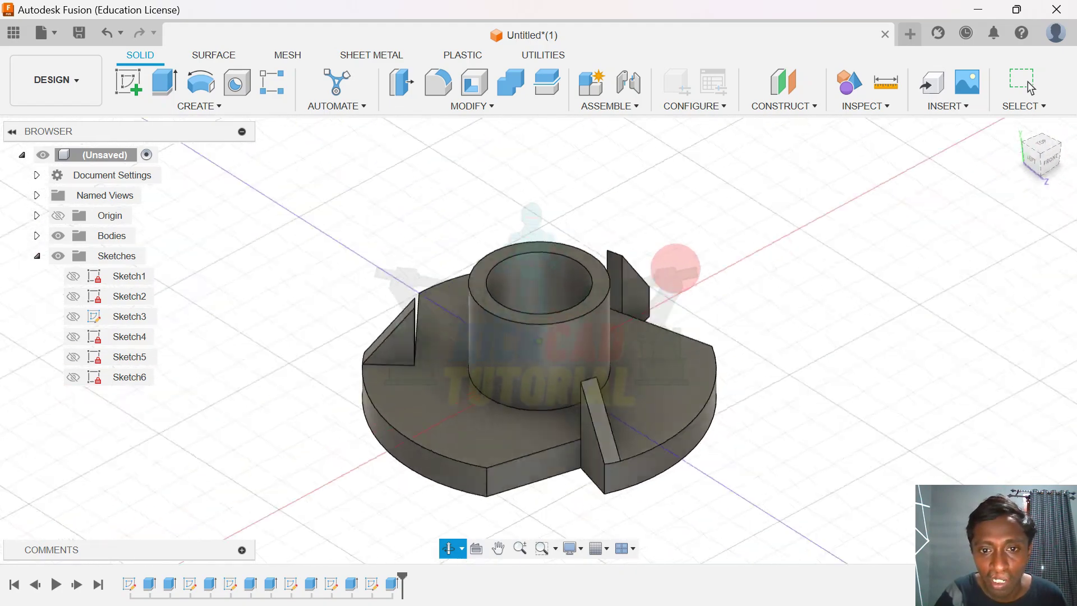
pyautogui.scroll(3, 581, 322)
pyautogui.moveTo(682, 294); pyautogui.dragTo(797, 235, button='middle')
pyautogui.scroll(2, 622, 361)
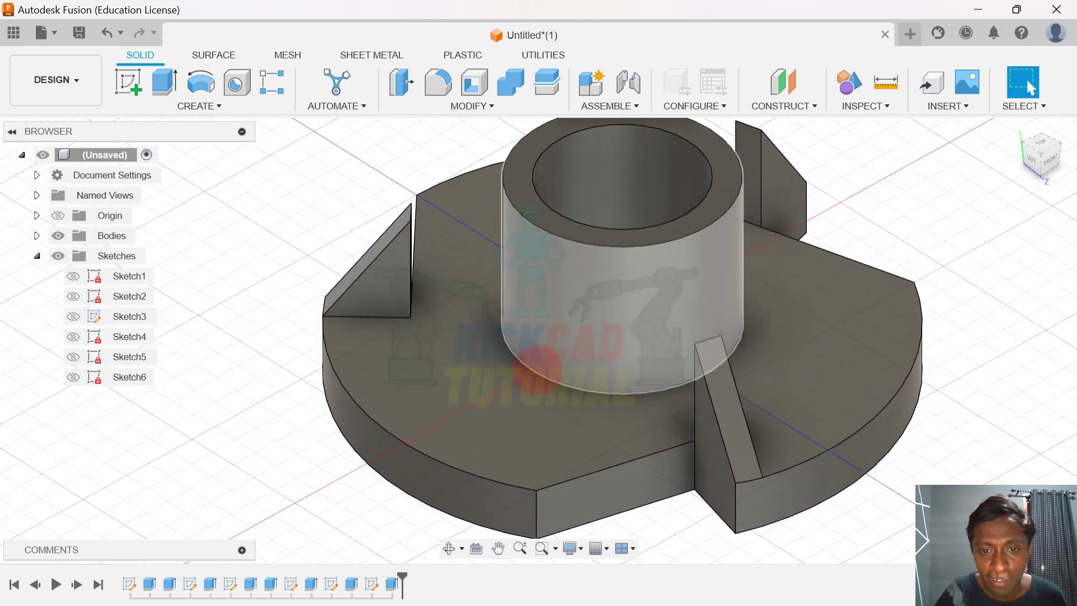
pyautogui.press('f')
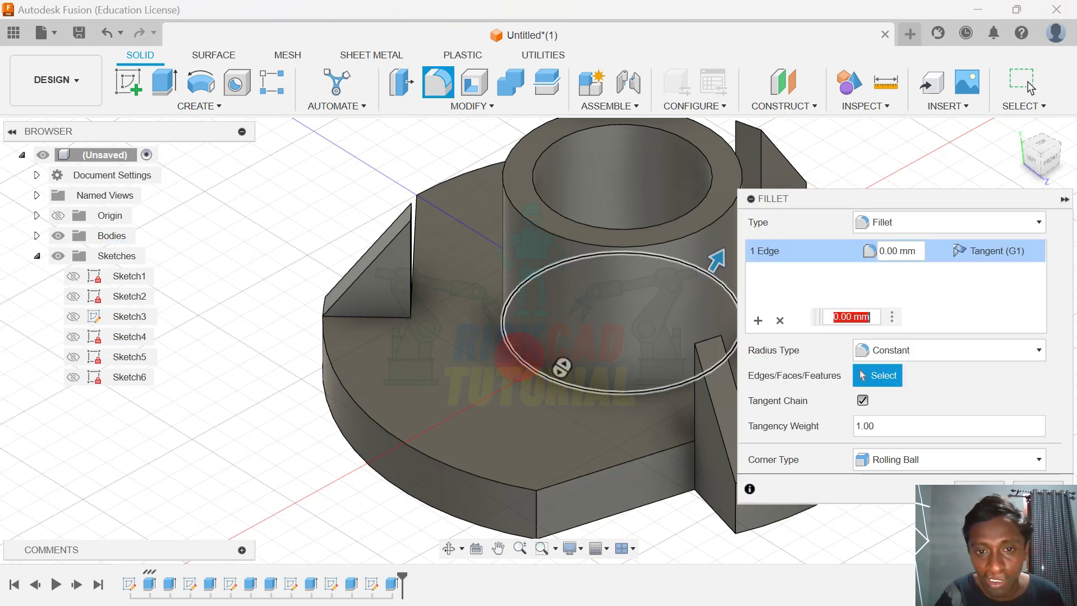
pyautogui.click(526, 365)
pyautogui.click(508, 349)
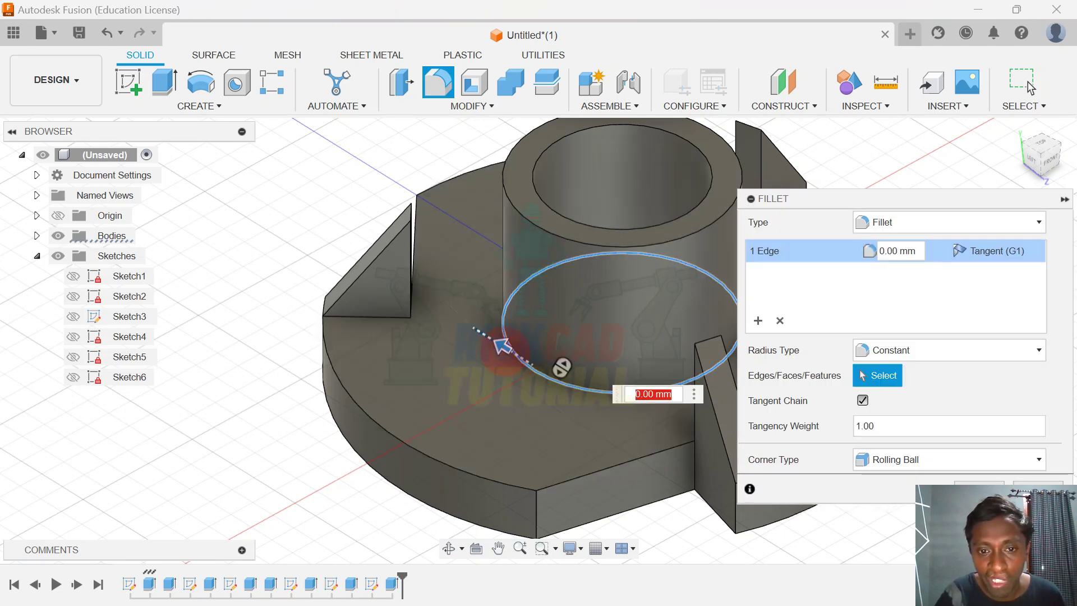
pyautogui.moveTo(501, 346); pyautogui.dragTo(494, 345)
pyautogui.scroll(-2, 498, 406)
pyautogui.scroll(-1, 498, 406)
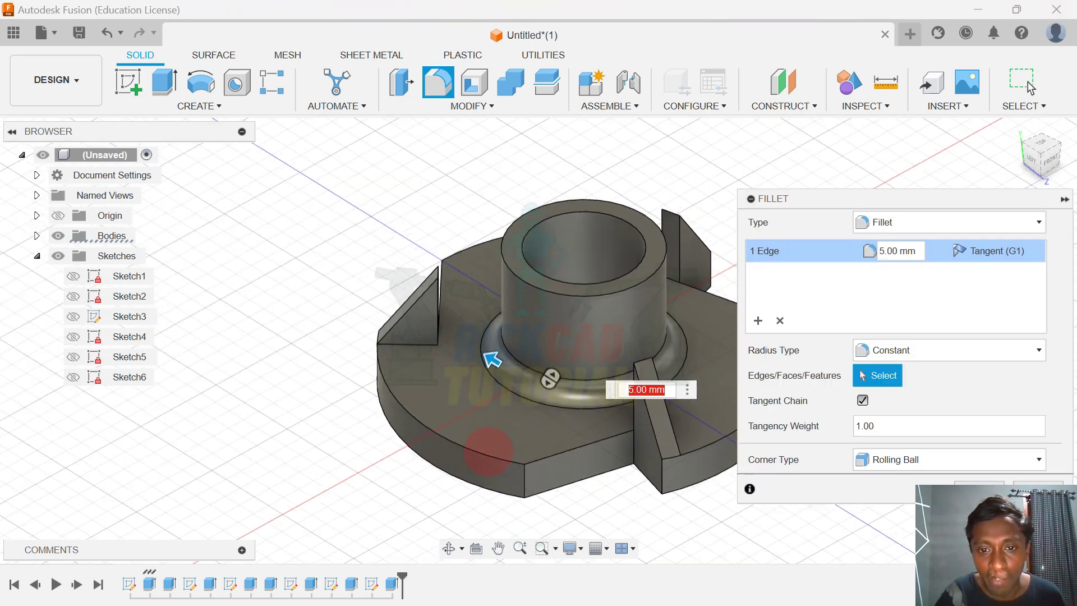
pyautogui.keyDown('shift'); pyautogui.moveTo(488, 452); pyautogui.dragTo(467, 436, button='middle'); pyautogui.keyUp('shift')
pyautogui.moveTo(903, 193); pyautogui.dragTo(914, 140)
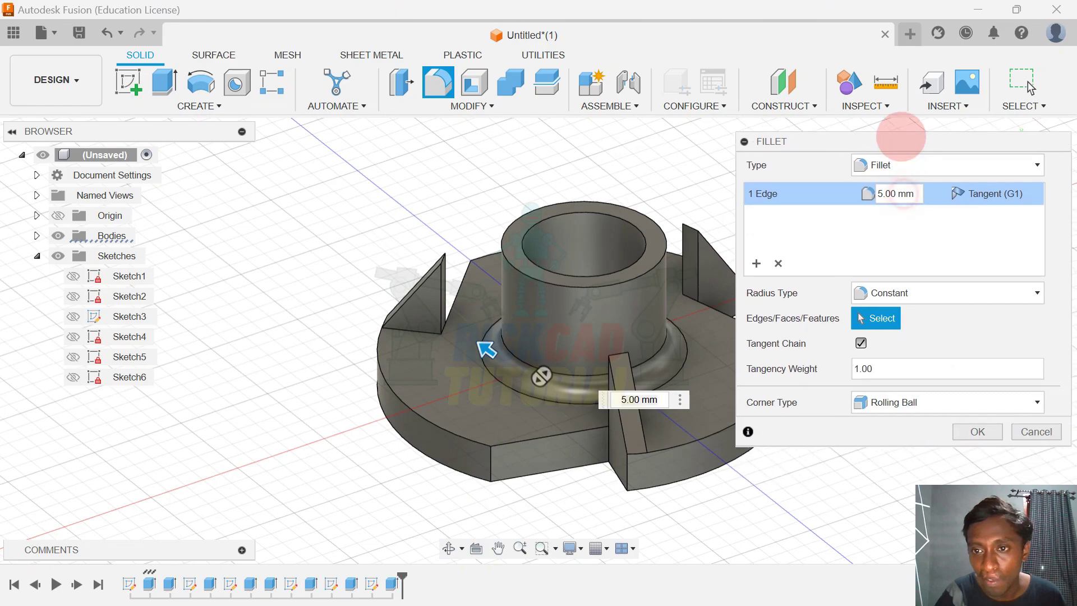
pyautogui.click(970, 426)
# Add a modeled, full-length, right-hand ISO Metric M30x3.5 thread, class 6H, to the boss's inner cylindrical face.
pyautogui.scroll(-1, 840, 290)
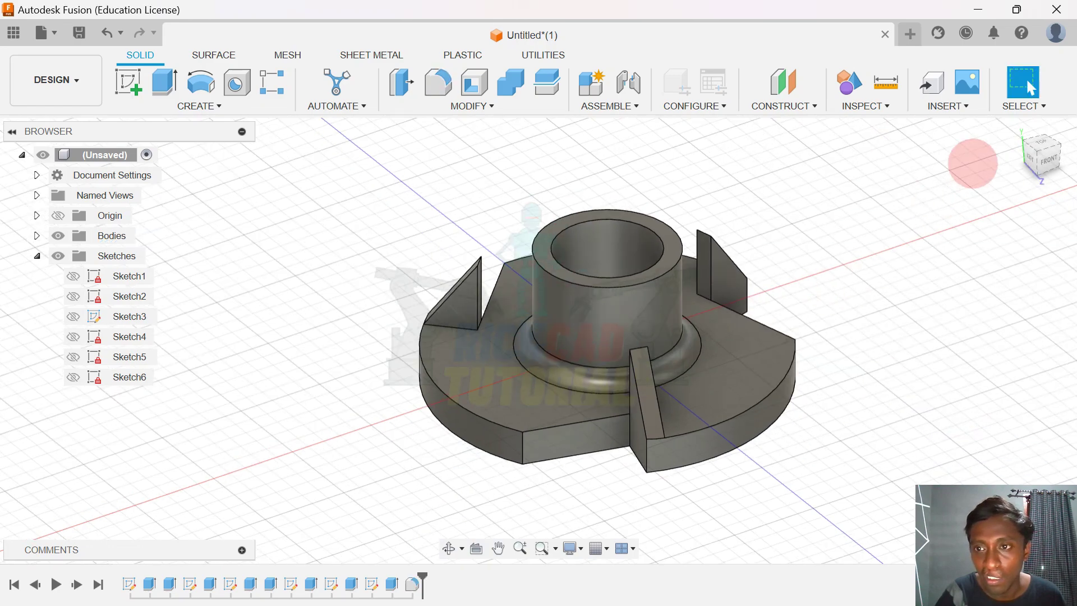
pyautogui.moveTo(1016, 128); pyautogui.dragTo(433, 214)
pyautogui.click(199, 106)
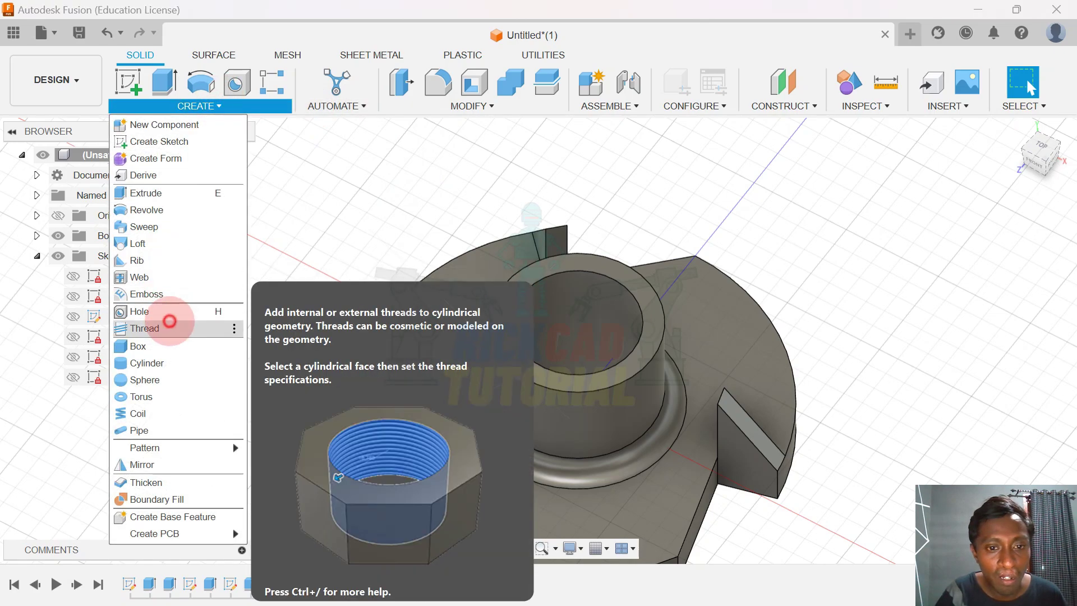
pyautogui.click(144, 328)
pyautogui.click(586, 331)
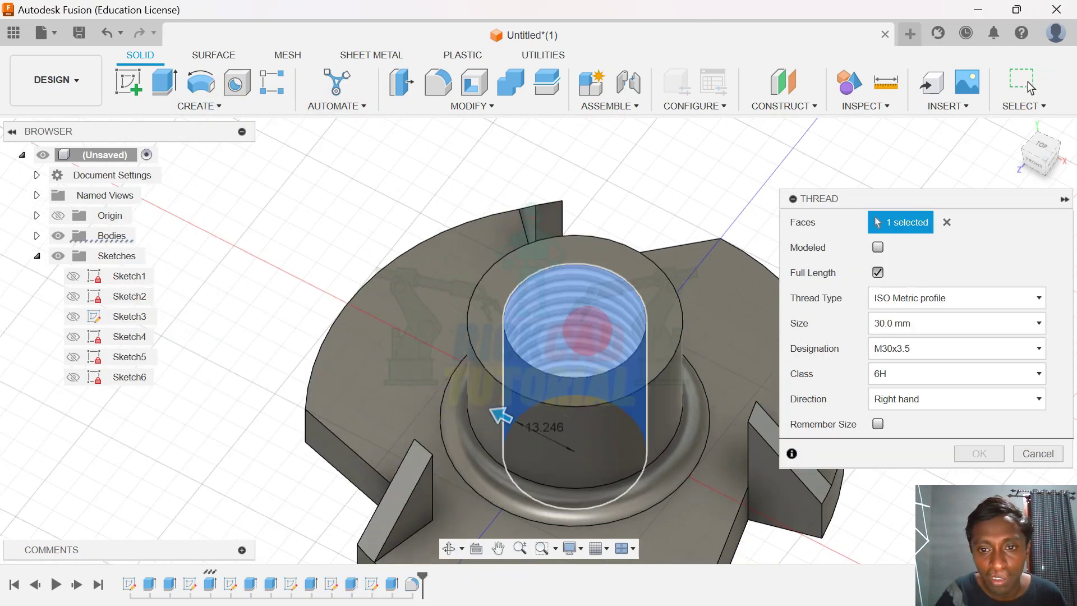
pyautogui.click(878, 248)
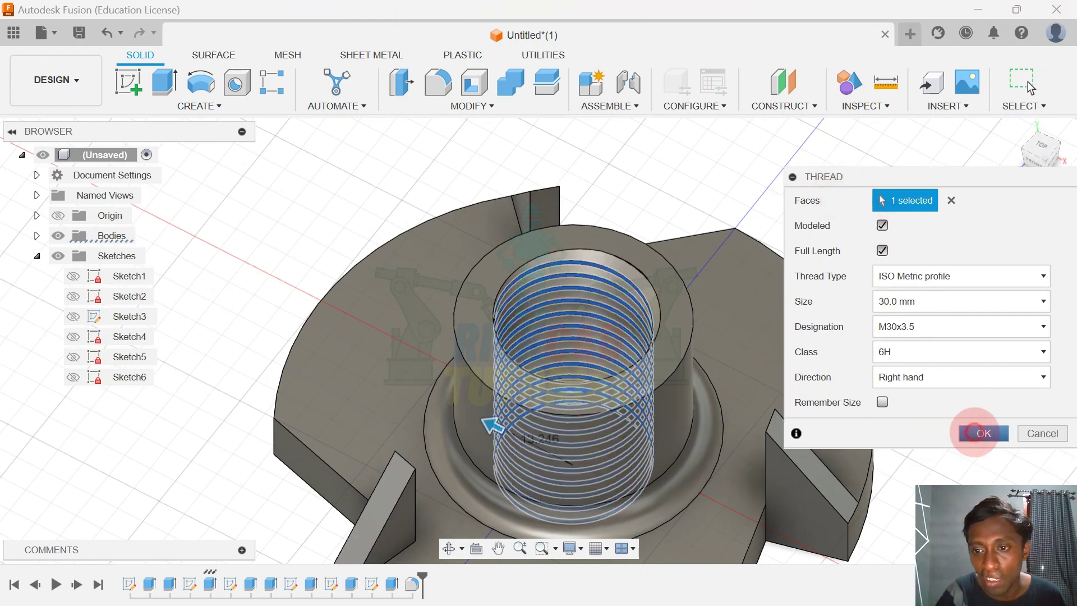
pyautogui.click(979, 433)
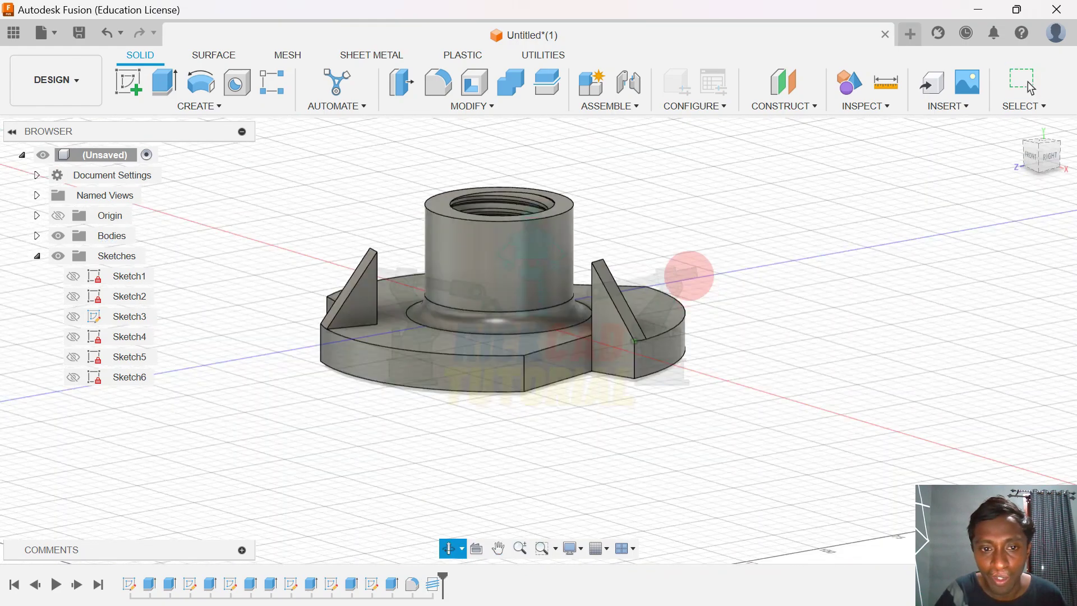
pyautogui.keyDown('shift'); pyautogui.moveTo(688, 274); pyautogui.dragTo(874, 284, button='middle'); pyautogui.keyUp('shift')
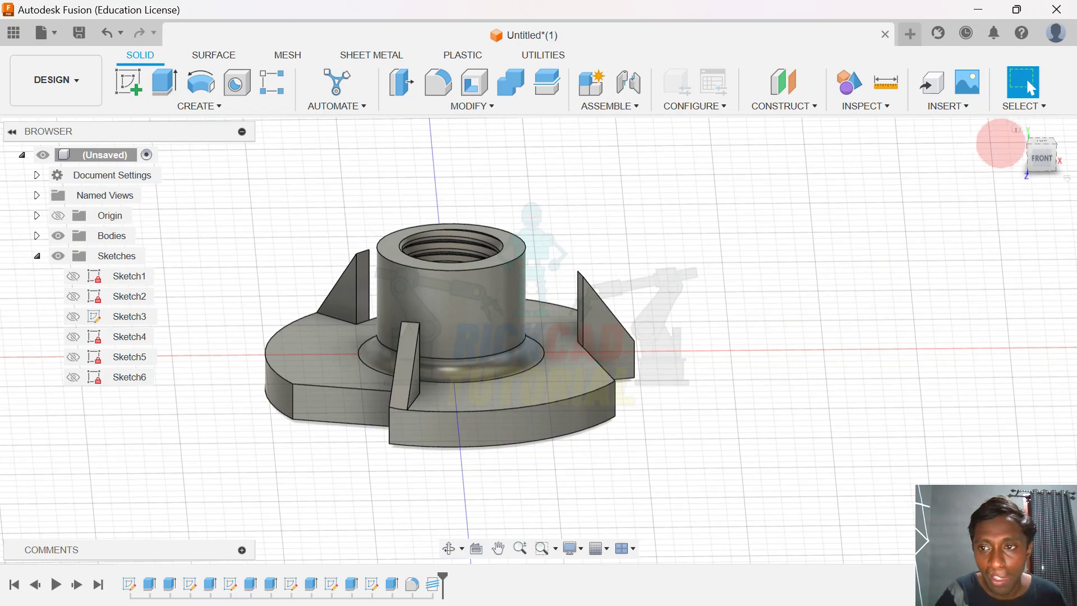
pyautogui.keyDown('shift'); pyautogui.moveTo(1015, 130); pyautogui.dragTo(759, 258, button='middle'); pyautogui.keyUp('shift')
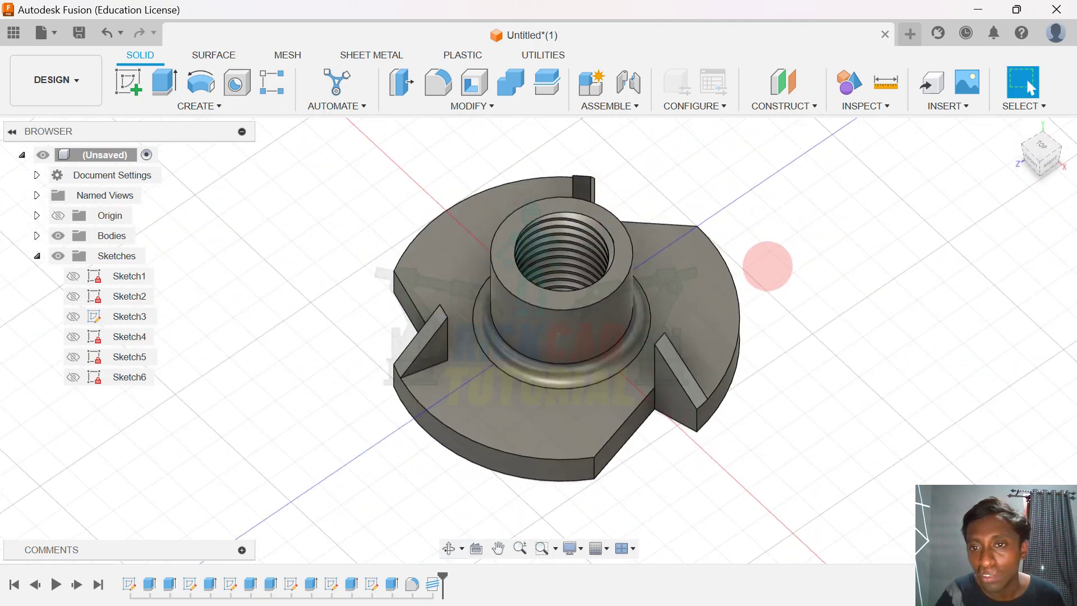
pyautogui.moveTo(765, 260)
pyautogui.keyDown('shift'); pyautogui.mouseDown(button='middle')
pyautogui.moveTo(685, 269)
pyautogui.moveTo(685, 253)
pyautogui.moveTo(810, 243)
pyautogui.moveTo(552, 180)
pyautogui.mouseUp(button='middle'); pyautogui.keyUp('shift')
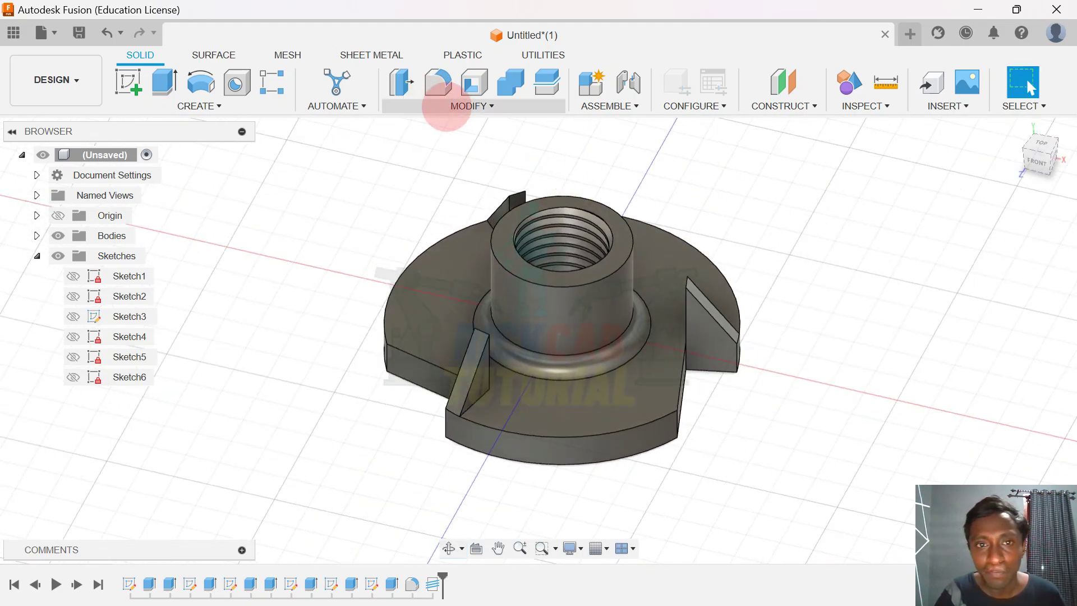
# Open the Physical Material assignment and expand the Metal category of the Fusion Material Library.
pyautogui.click(441, 108)
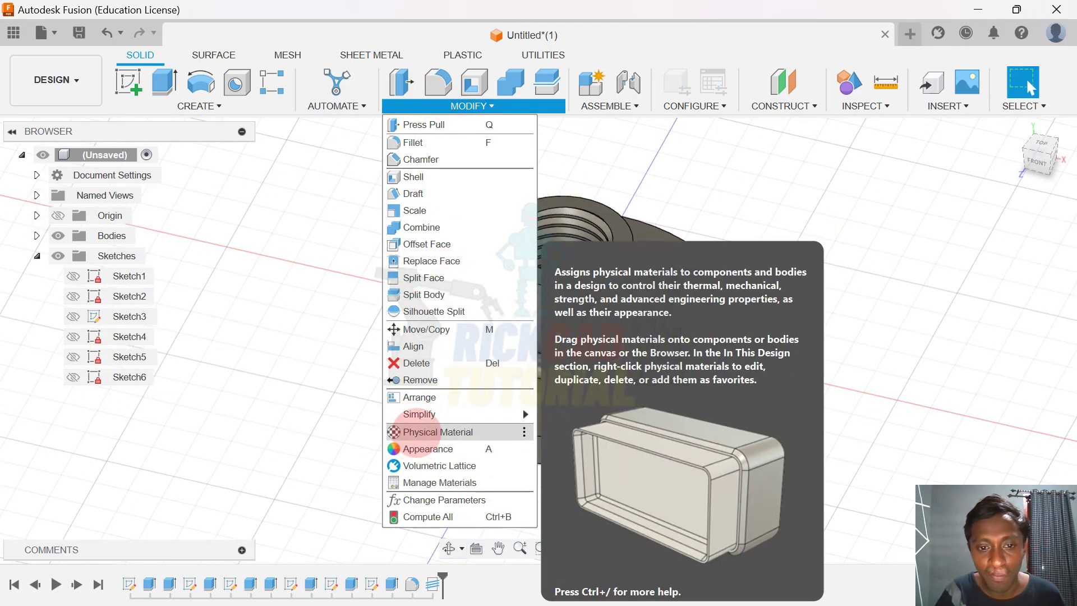
pyautogui.click(416, 433)
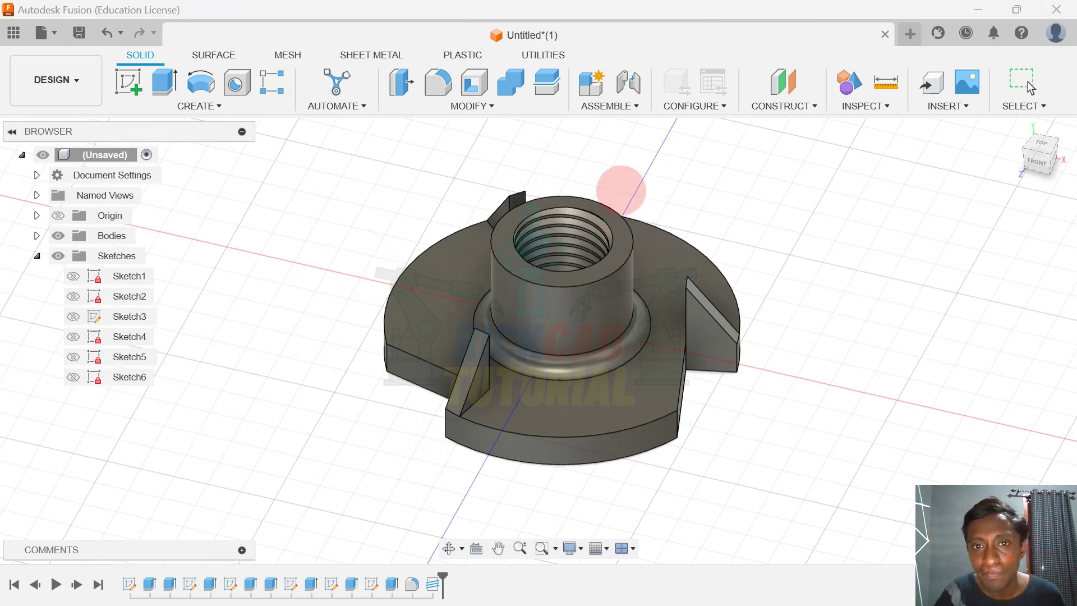
pyautogui.scroll(-1, 621, 191)
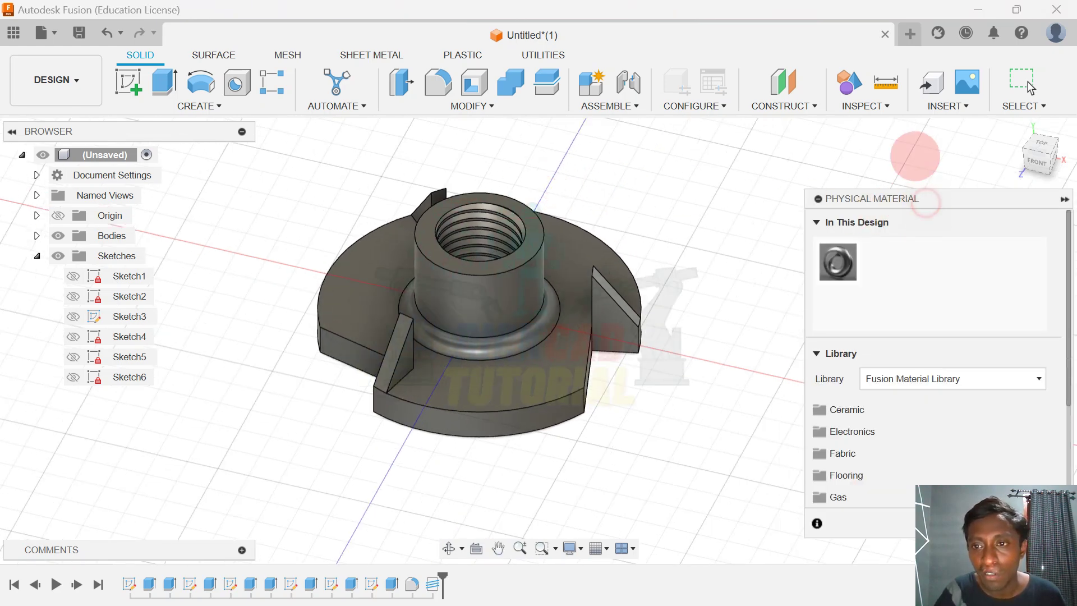
pyautogui.moveTo(935, 205); pyautogui.dragTo(916, 127)
pyautogui.scroll(-3, 821, 353)
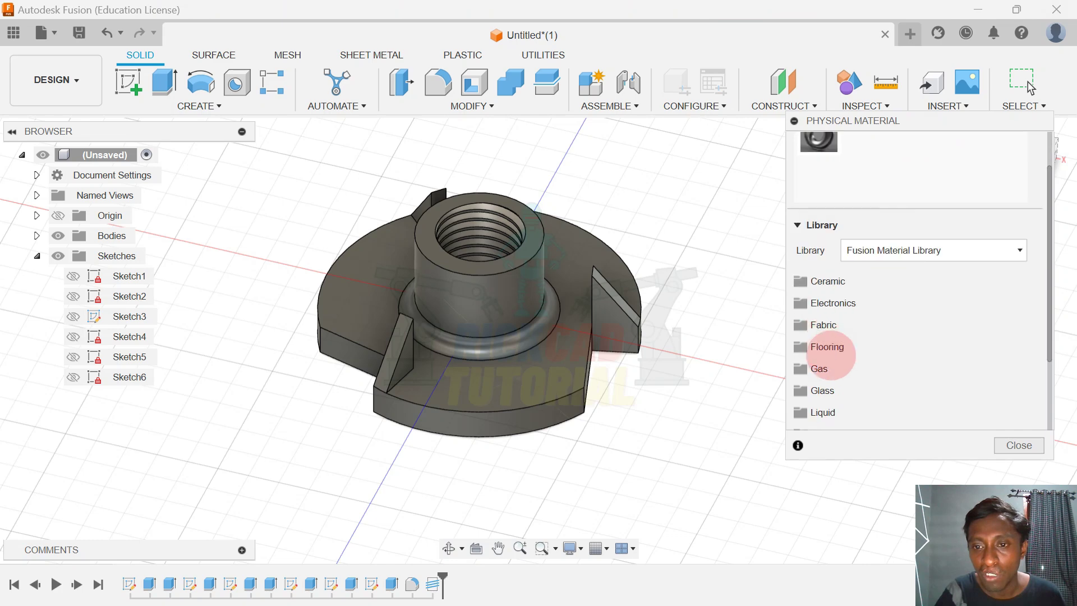
pyautogui.click(832, 383)
pyautogui.scroll(-5, 824, 342)
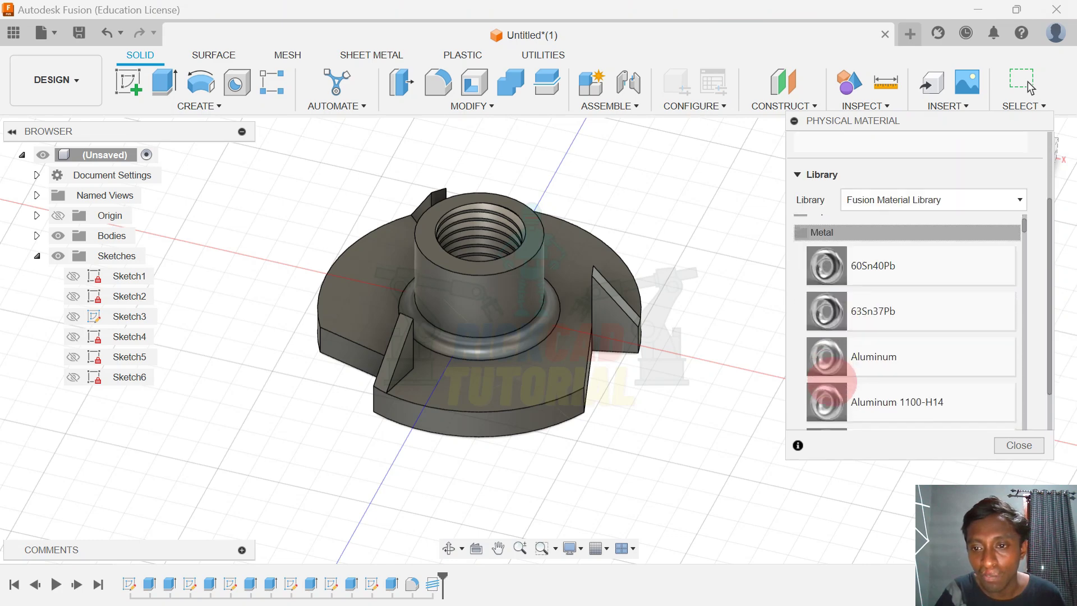
# Assign the Aluminum, Anodized Blue material to the flange body, close the material dialog and return to the home view.
pyautogui.scroll(-15, 834, 314)
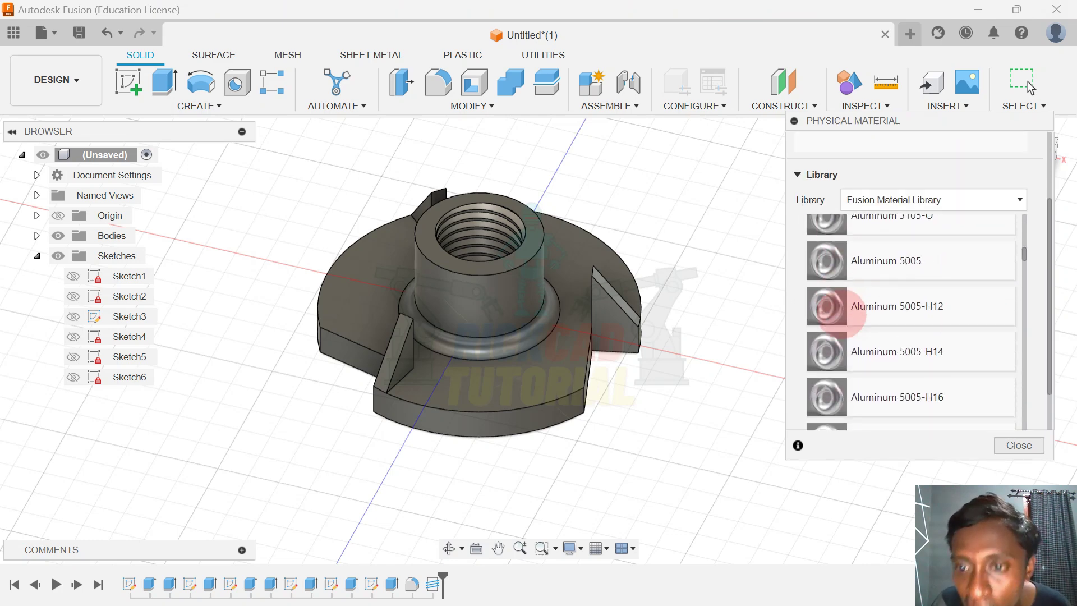
pyautogui.scroll(-10, 842, 316)
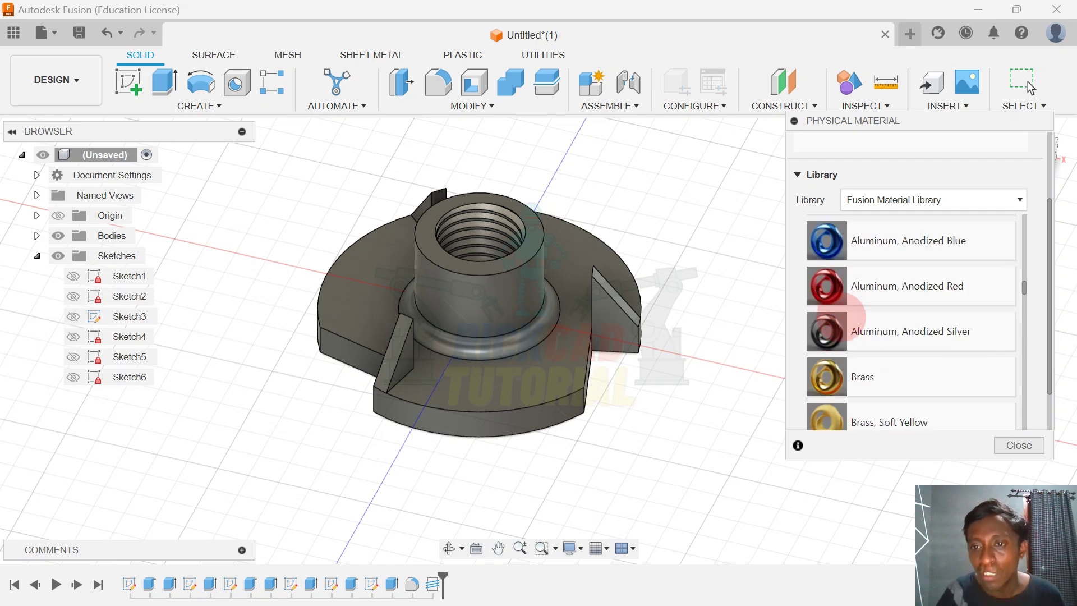
pyautogui.scroll(2, 845, 318)
pyautogui.moveTo(865, 339); pyautogui.dragTo(482, 314)
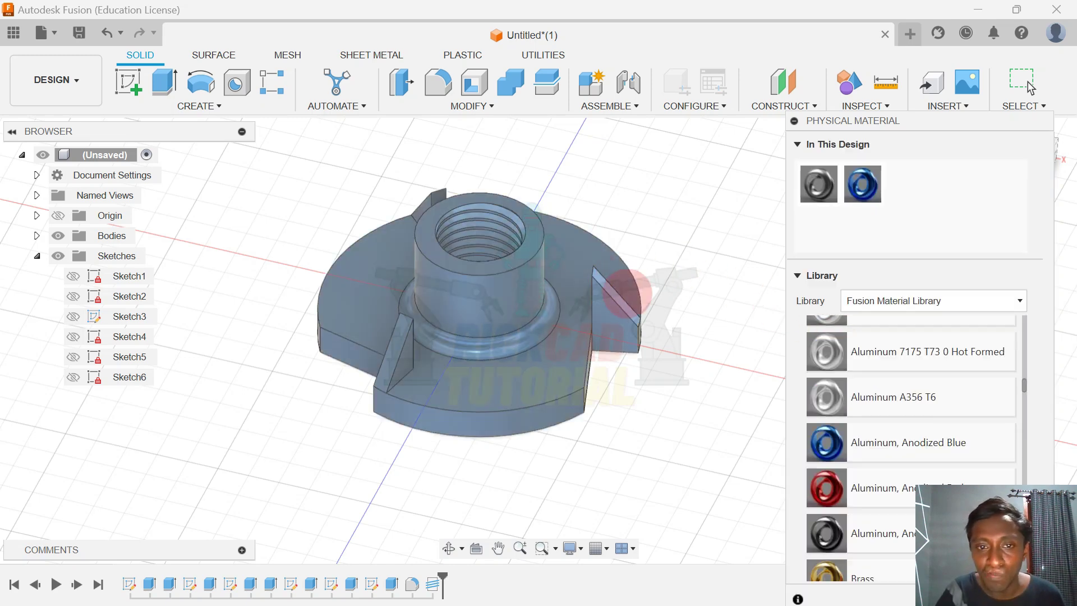
pyautogui.click(797, 276)
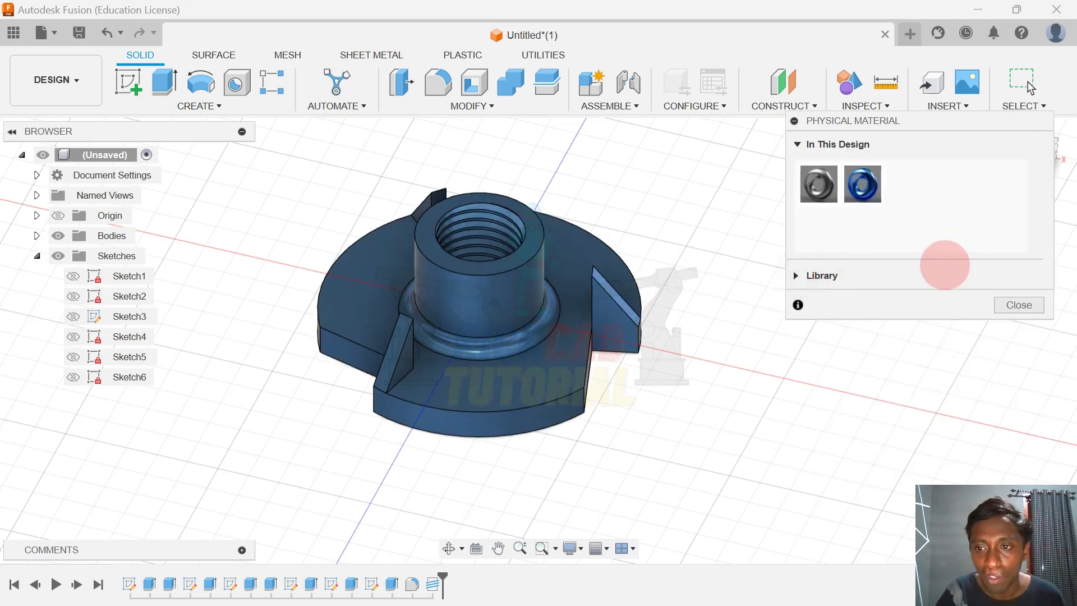
pyautogui.click(998, 305)
pyautogui.keyDown('shift'); pyautogui.moveTo(649, 356); pyautogui.dragTo(927, 210, button='middle'); pyautogui.keyUp('shift')
pyautogui.click(1034, 126)
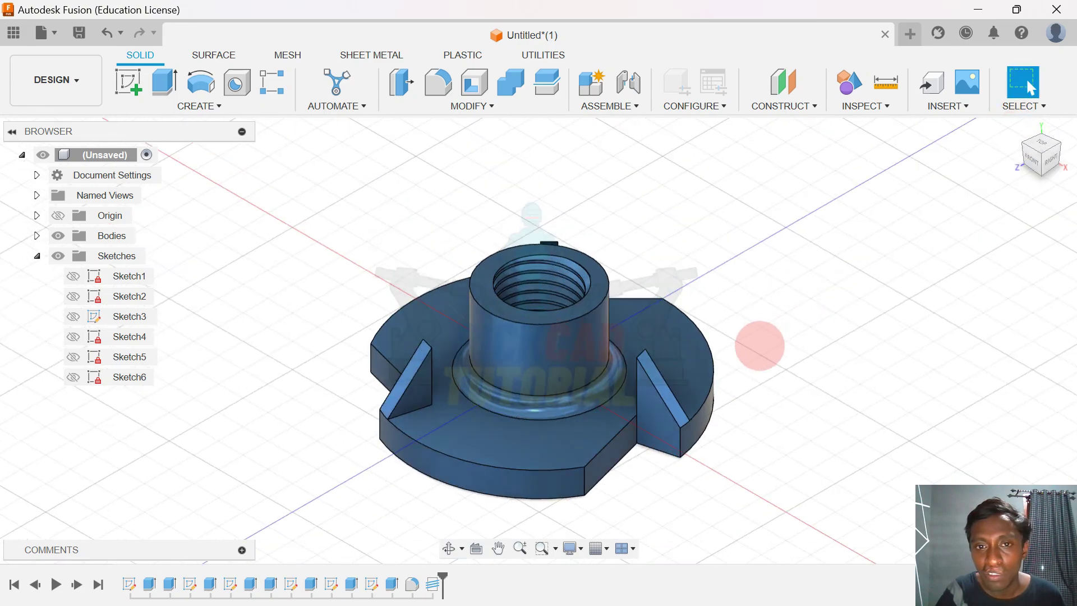
pyautogui.keyDown('shift'); pyautogui.moveTo(758, 344); pyautogui.dragTo(784, 316, button='middle'); pyautogui.keyUp('shift')
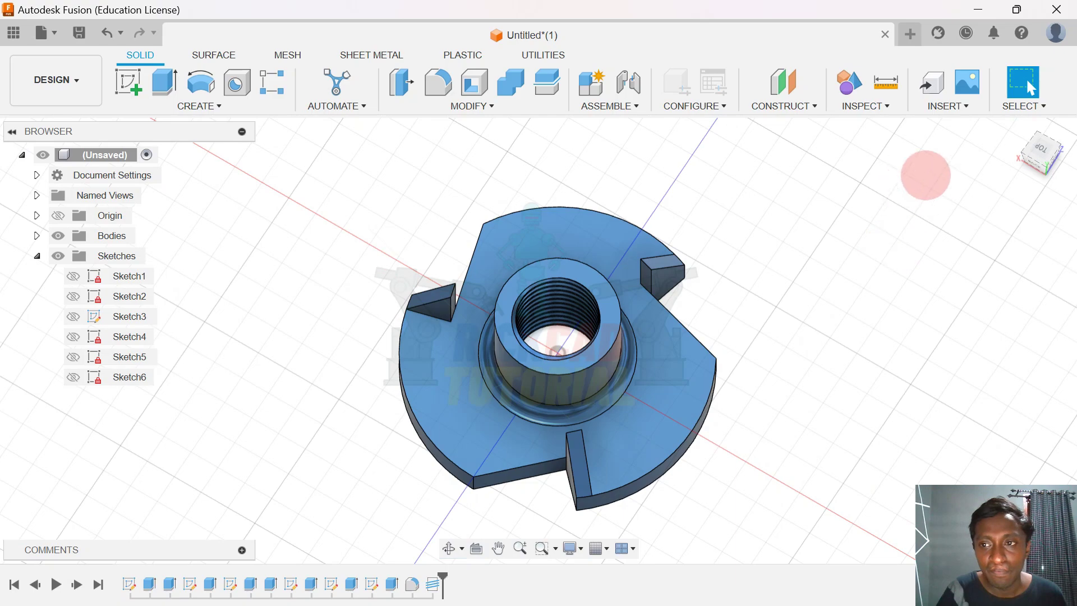
pyautogui.click(1004, 133)
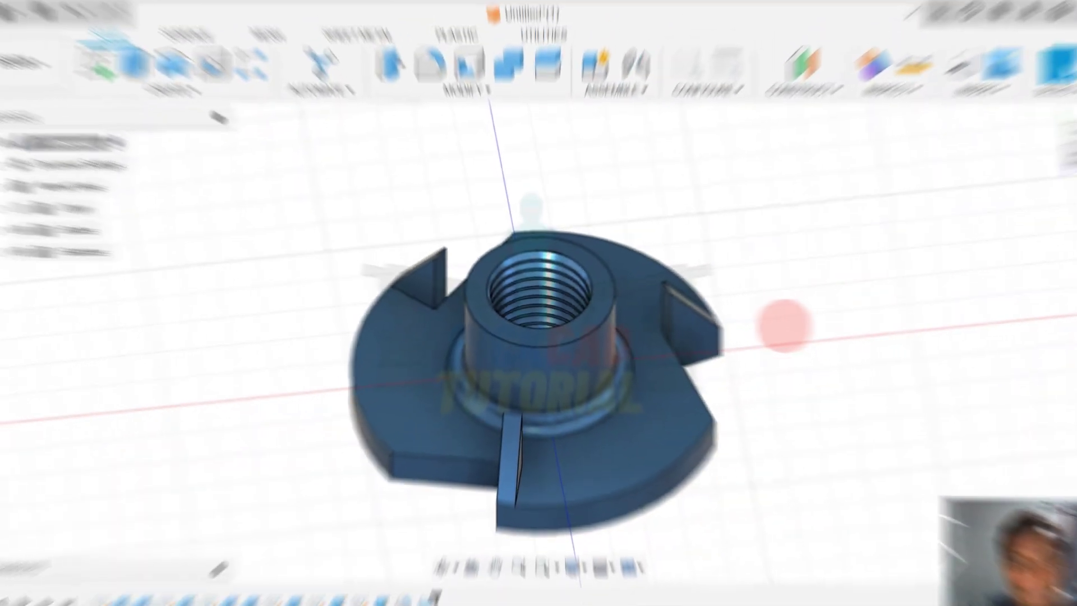
pyautogui.moveTo(779, 337); pyautogui.dragTo(760, 275)
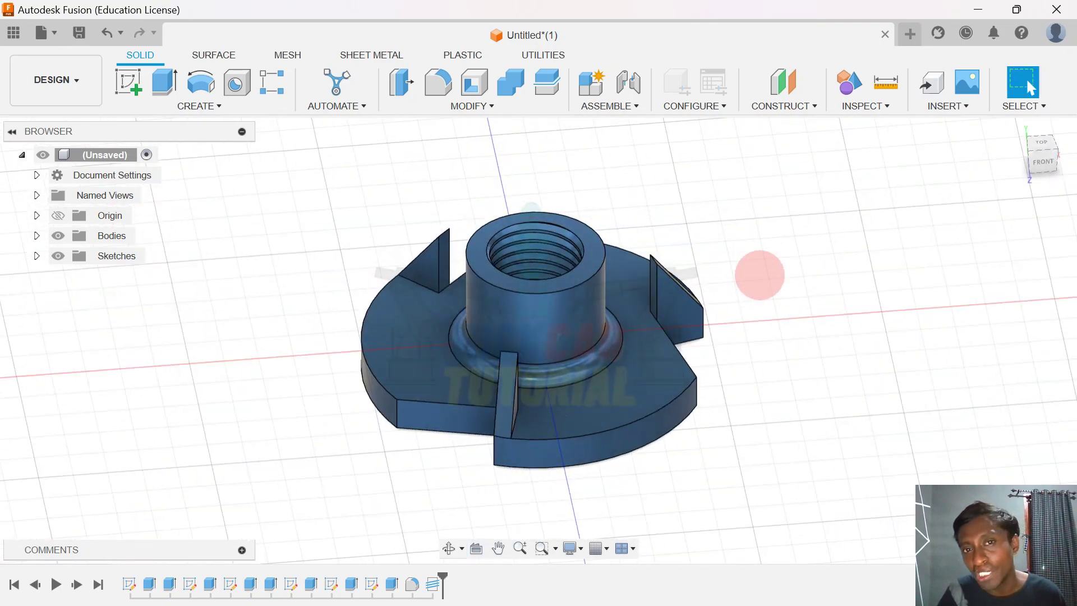